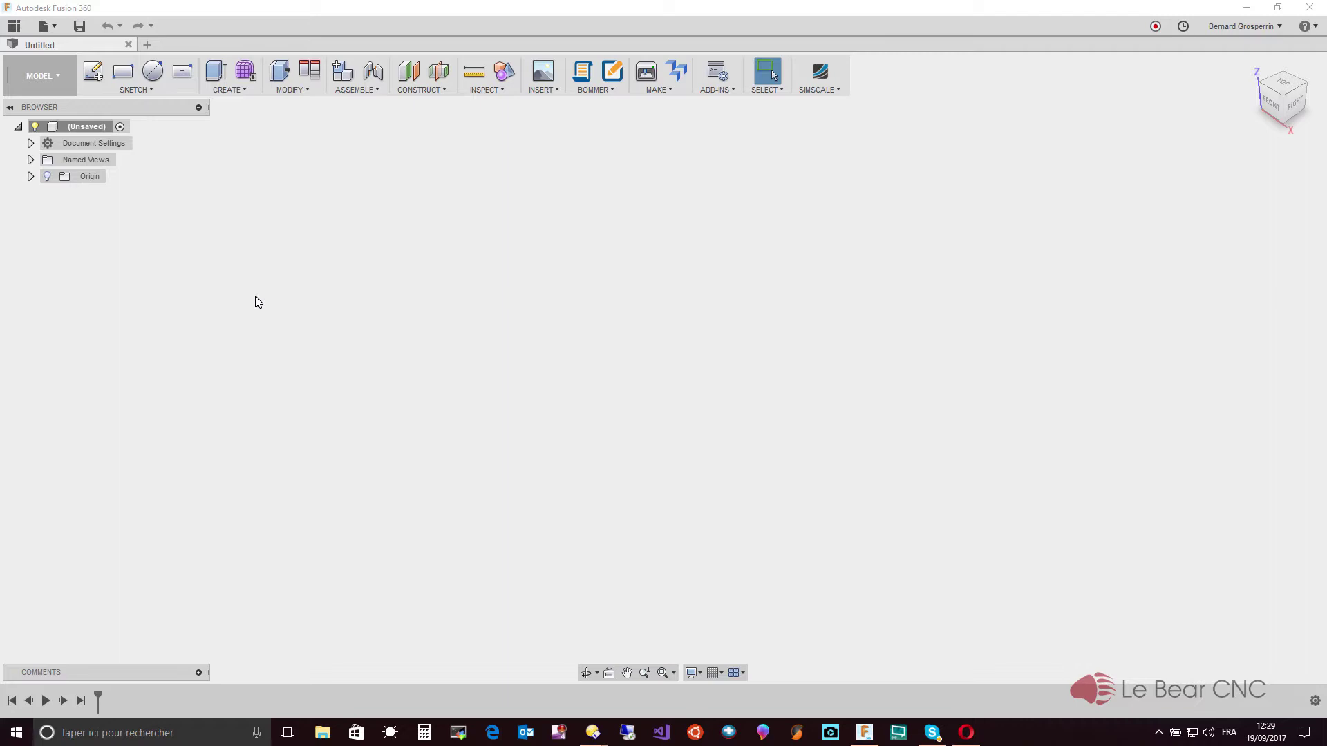
click(150, 90)
click(169, 102)
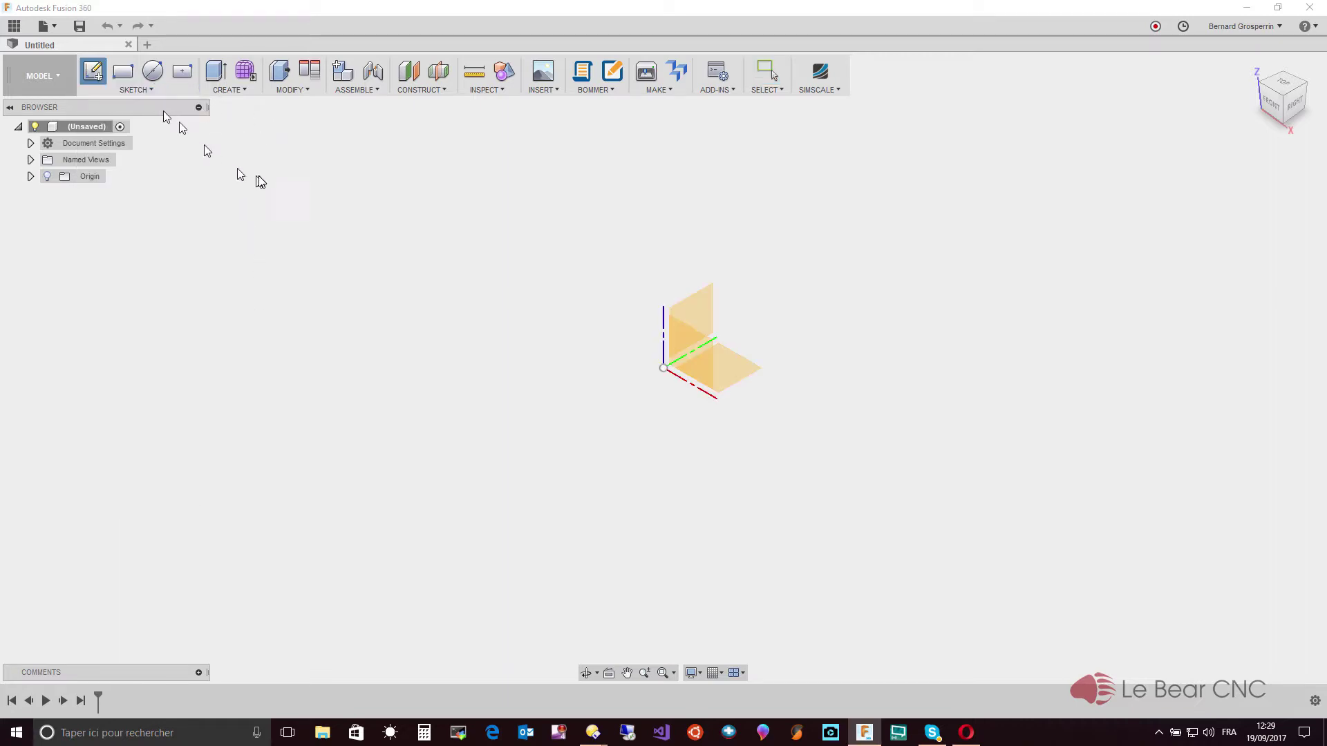
click(1286, 96)
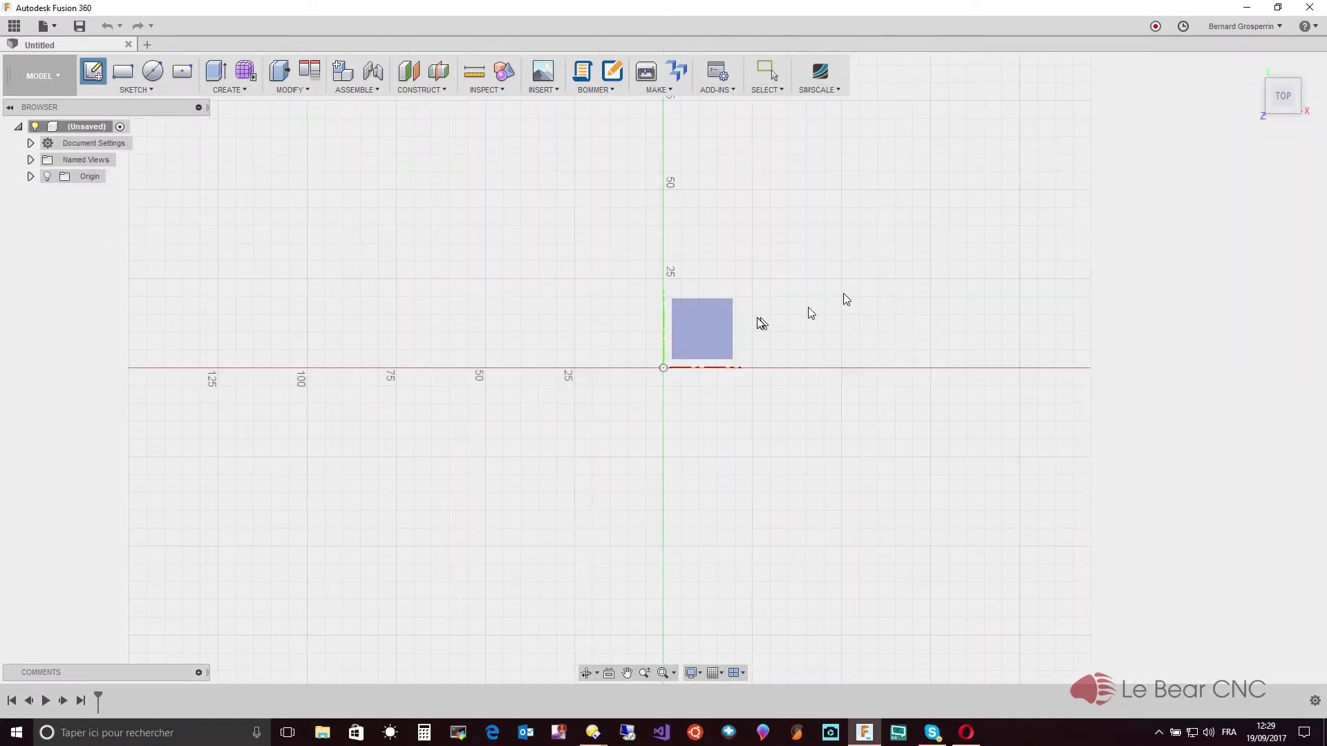
click(662, 365)
key(c)
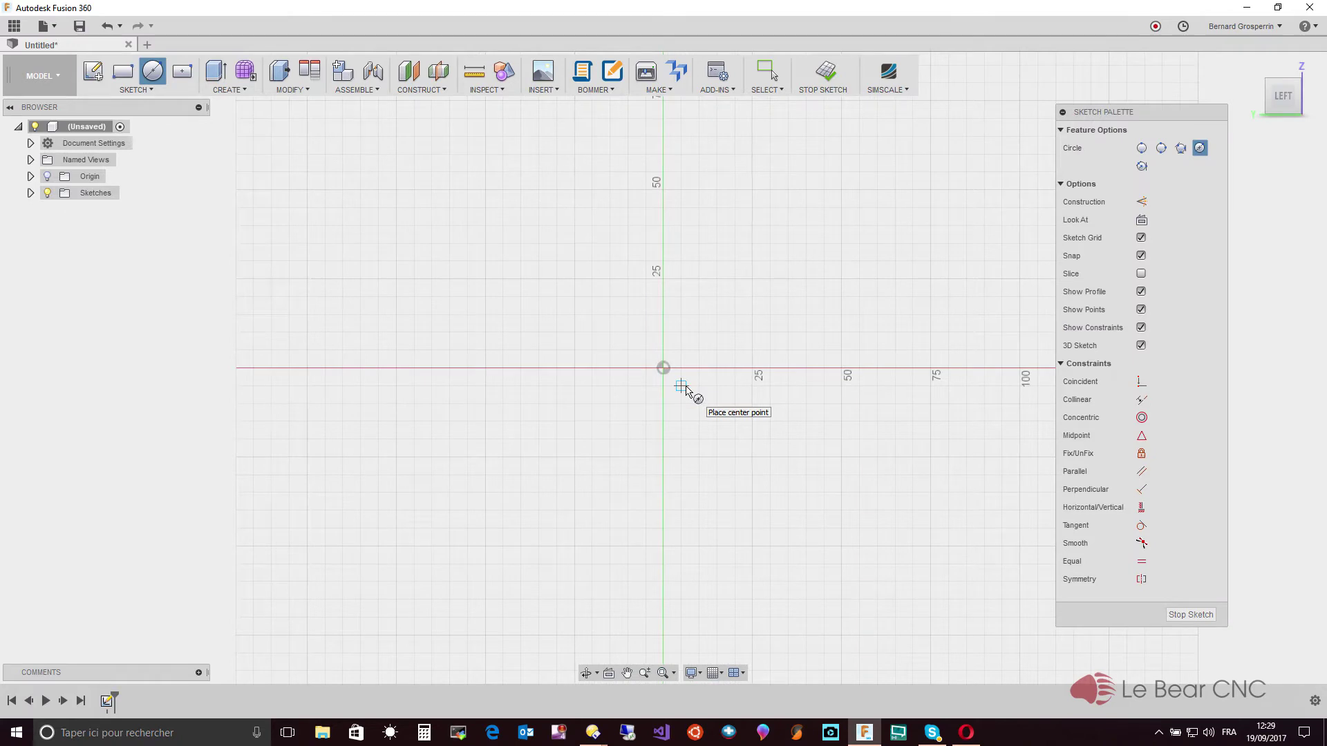
key(Escape)
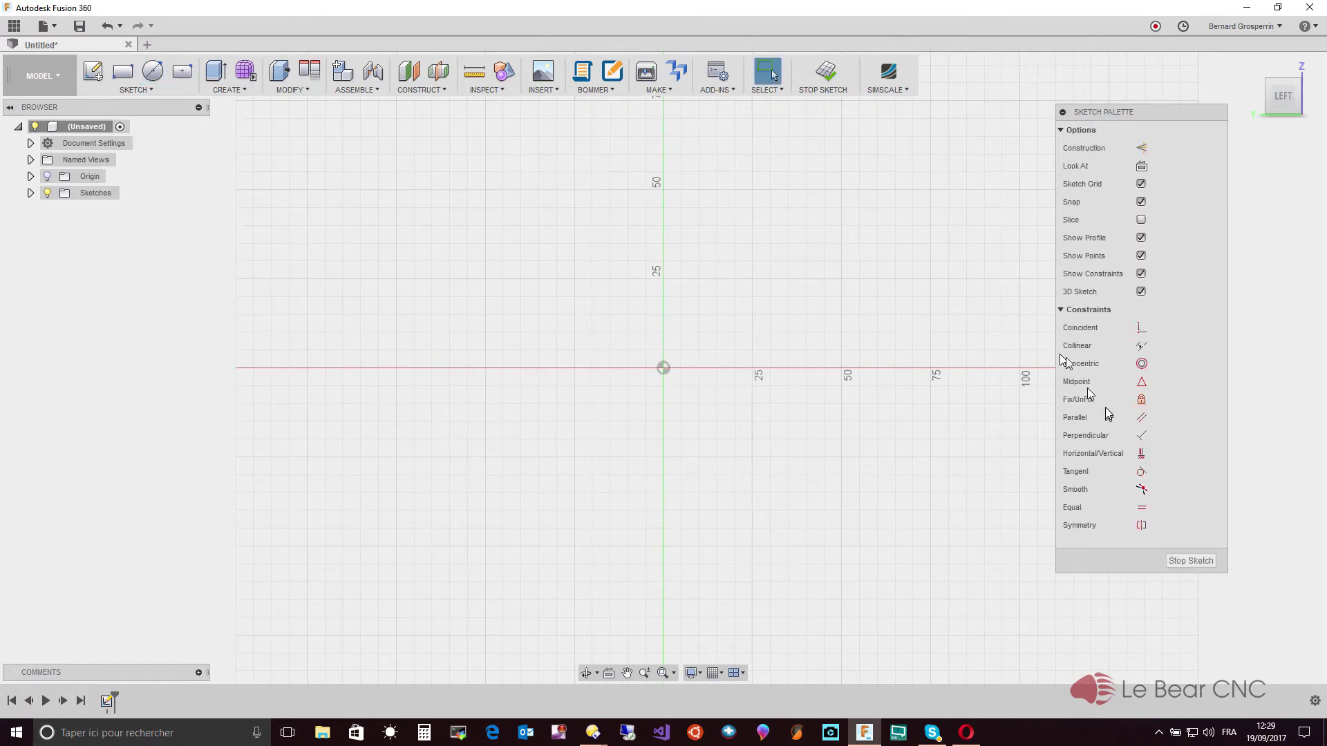
click(1189, 561)
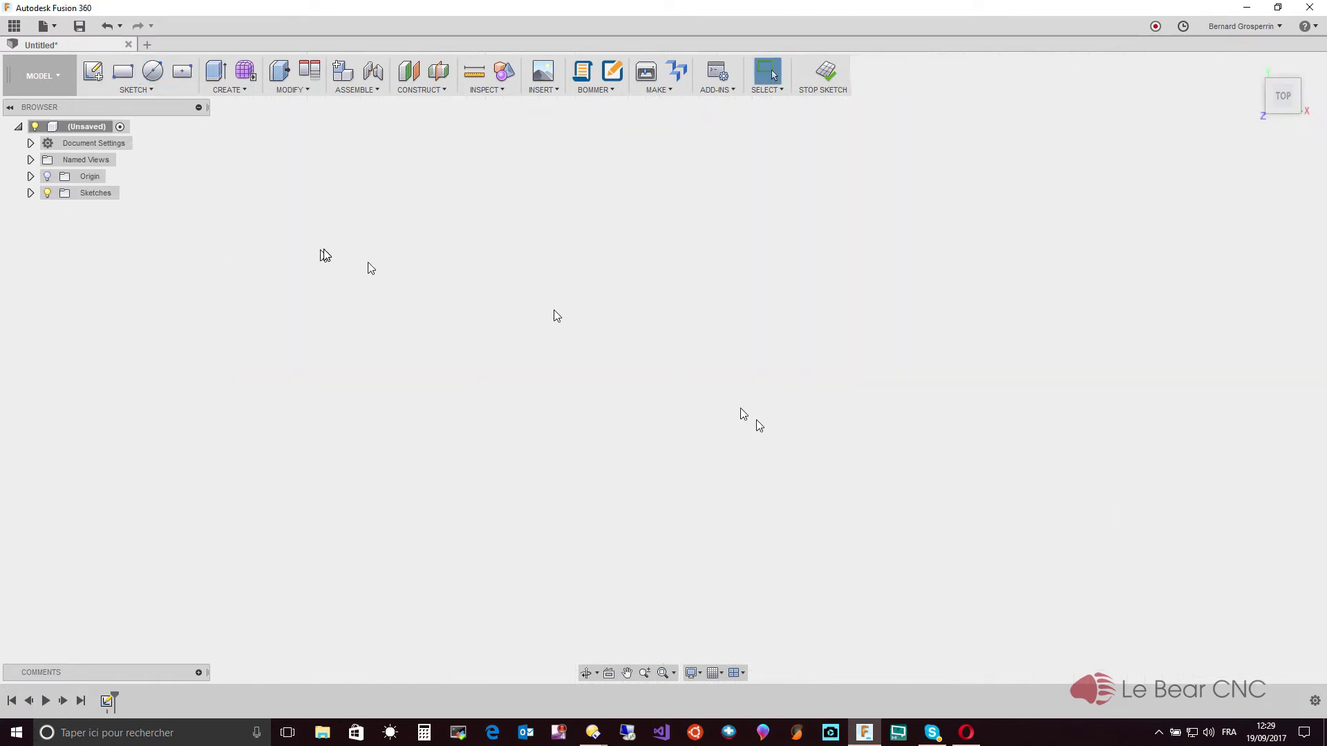
click(30, 193)
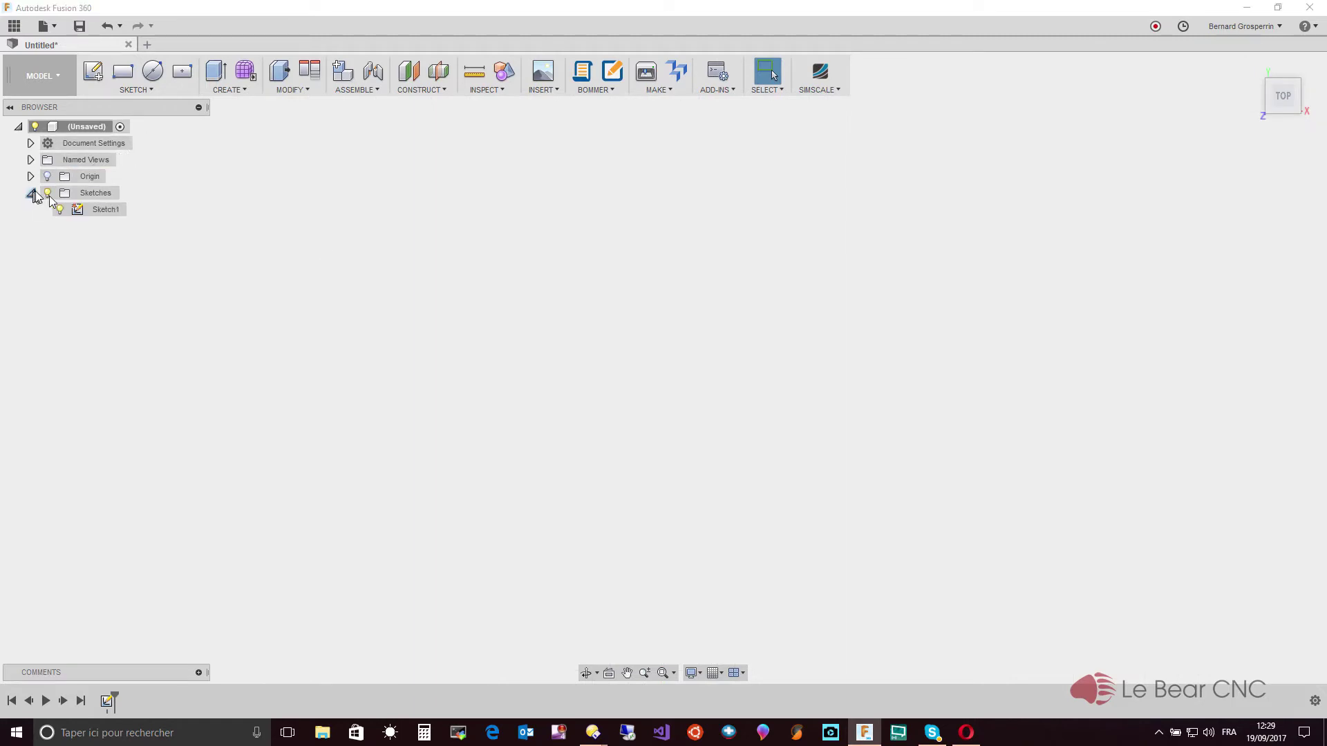
right_click(88, 212)
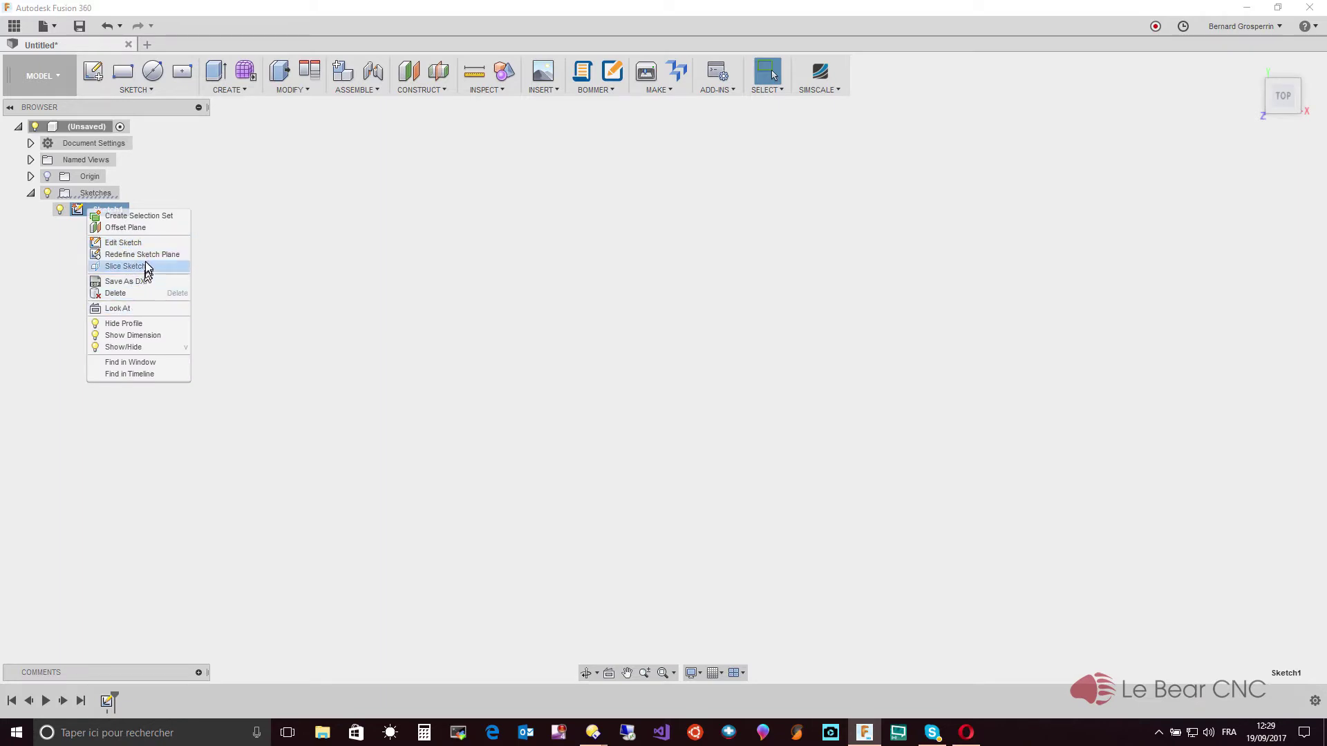
click(228, 221)
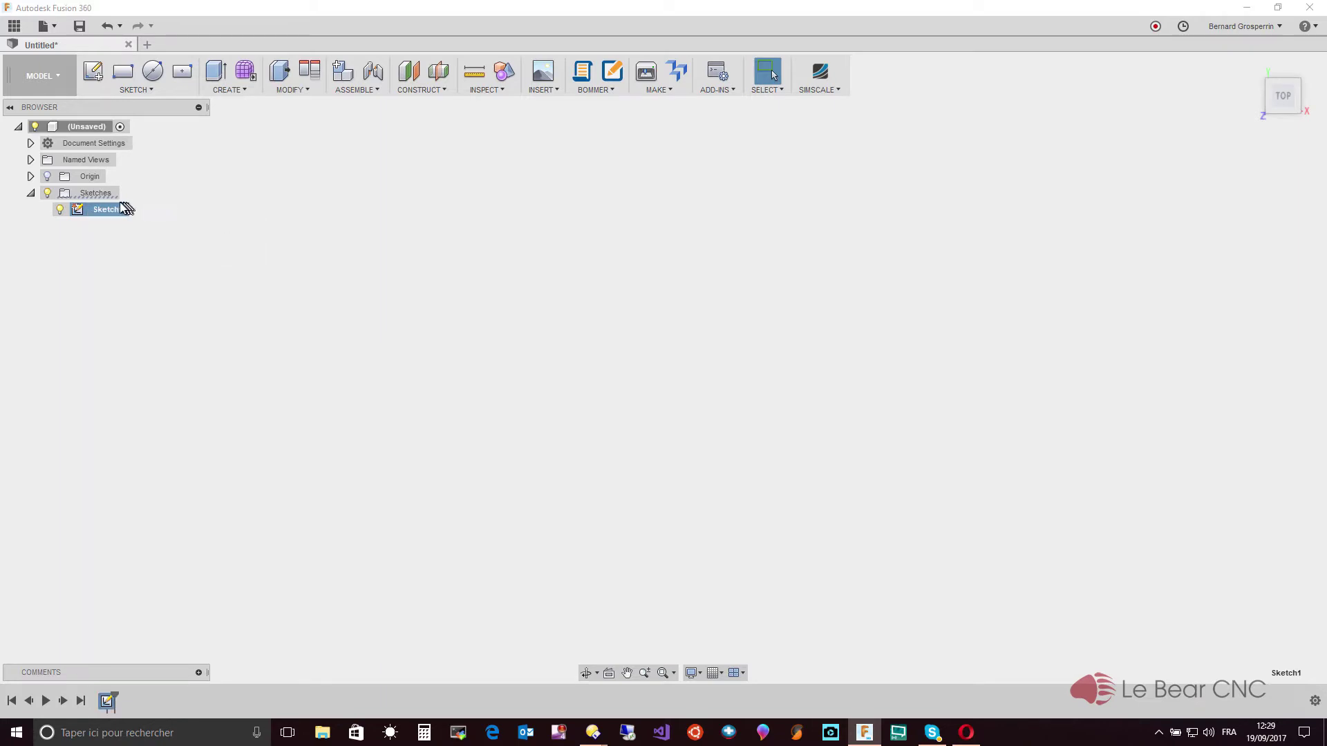
click(108, 28)
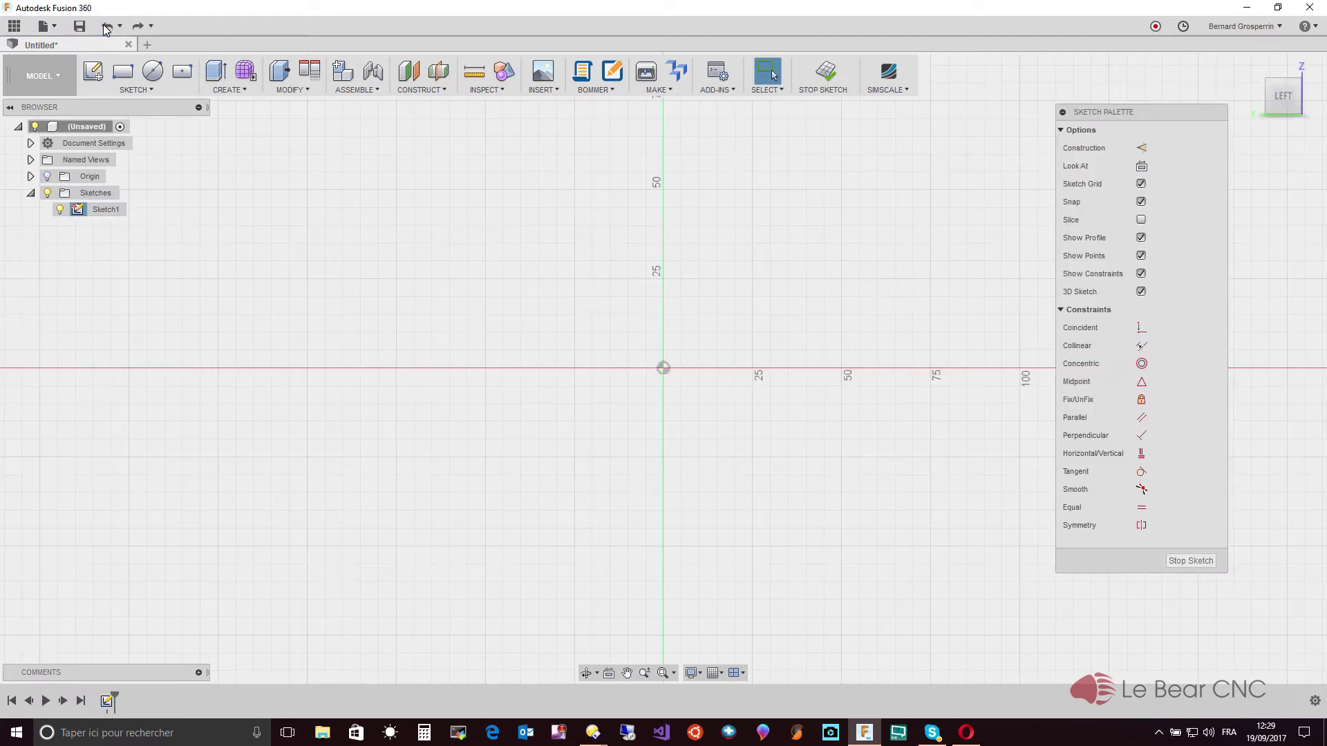
click(107, 28)
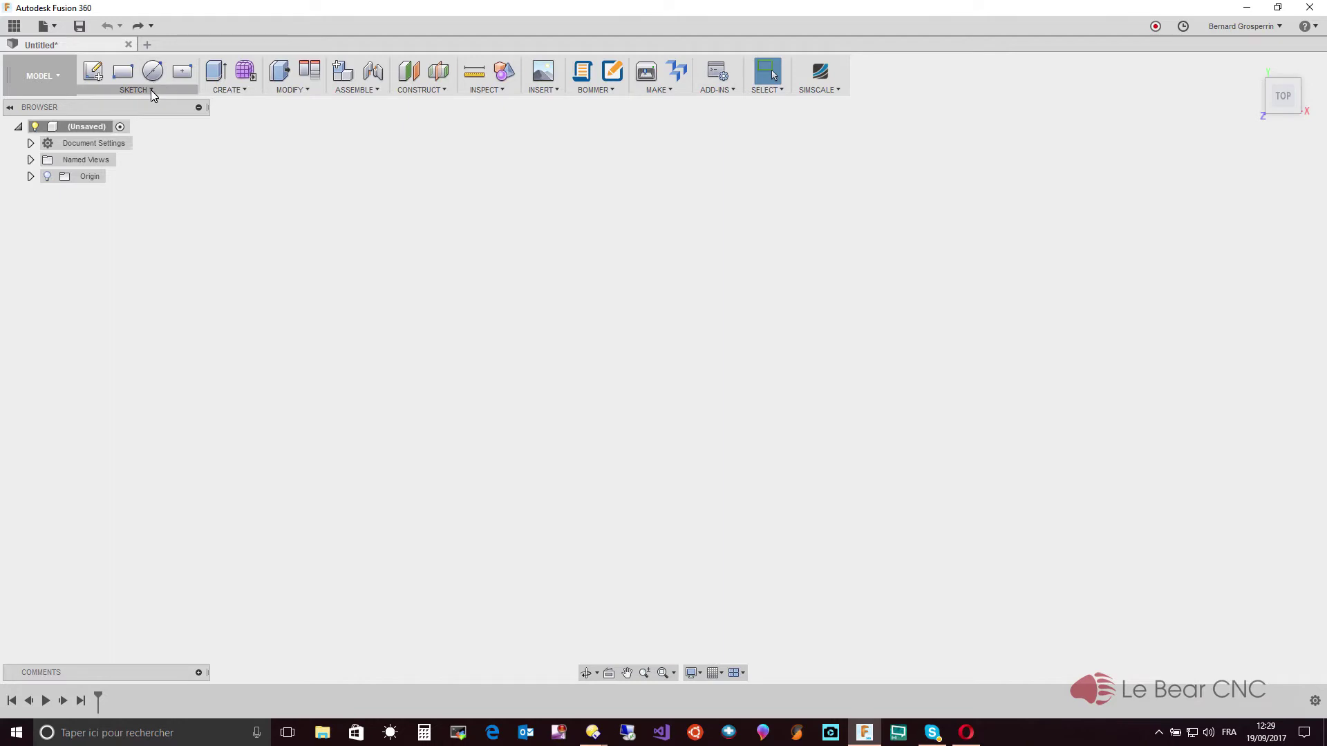
Step: Sketch a 60 mm diameter circle centred on the origin on the horizontal XY plane and finish the sketch
click(151, 90)
click(144, 105)
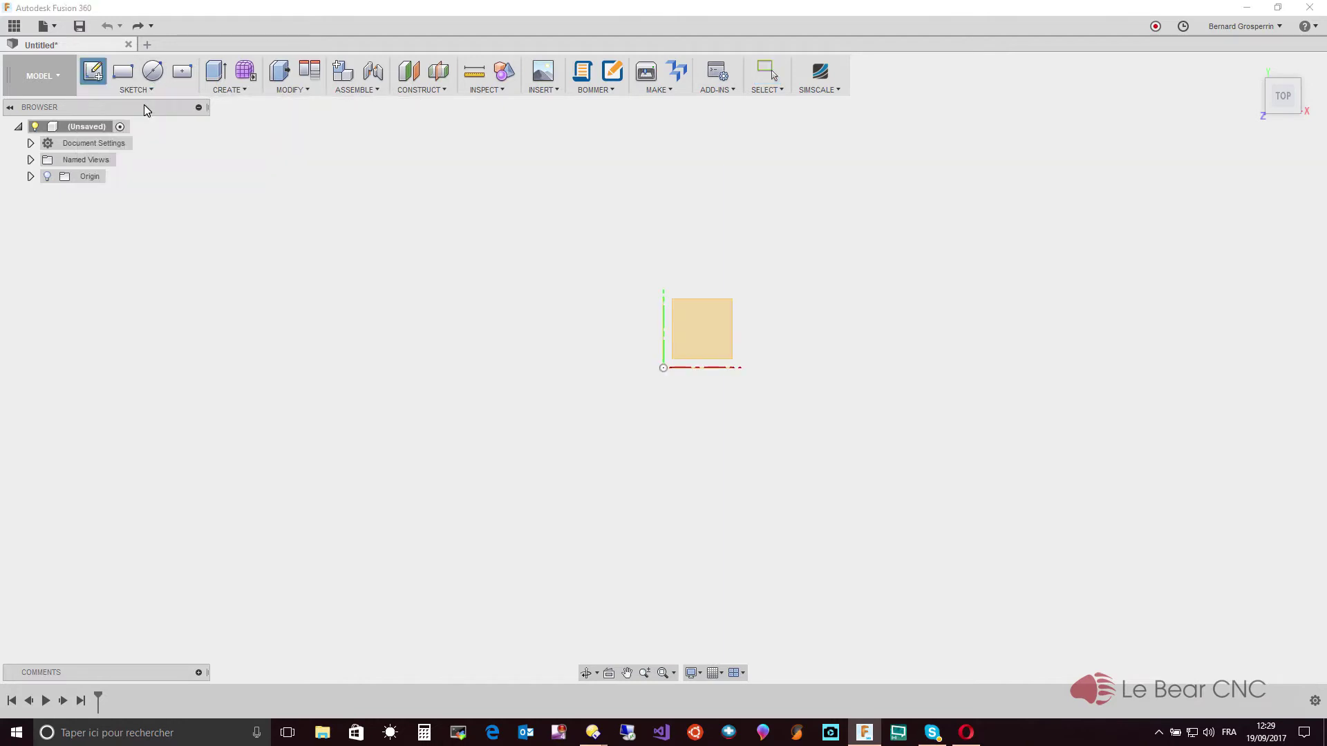
click(712, 325)
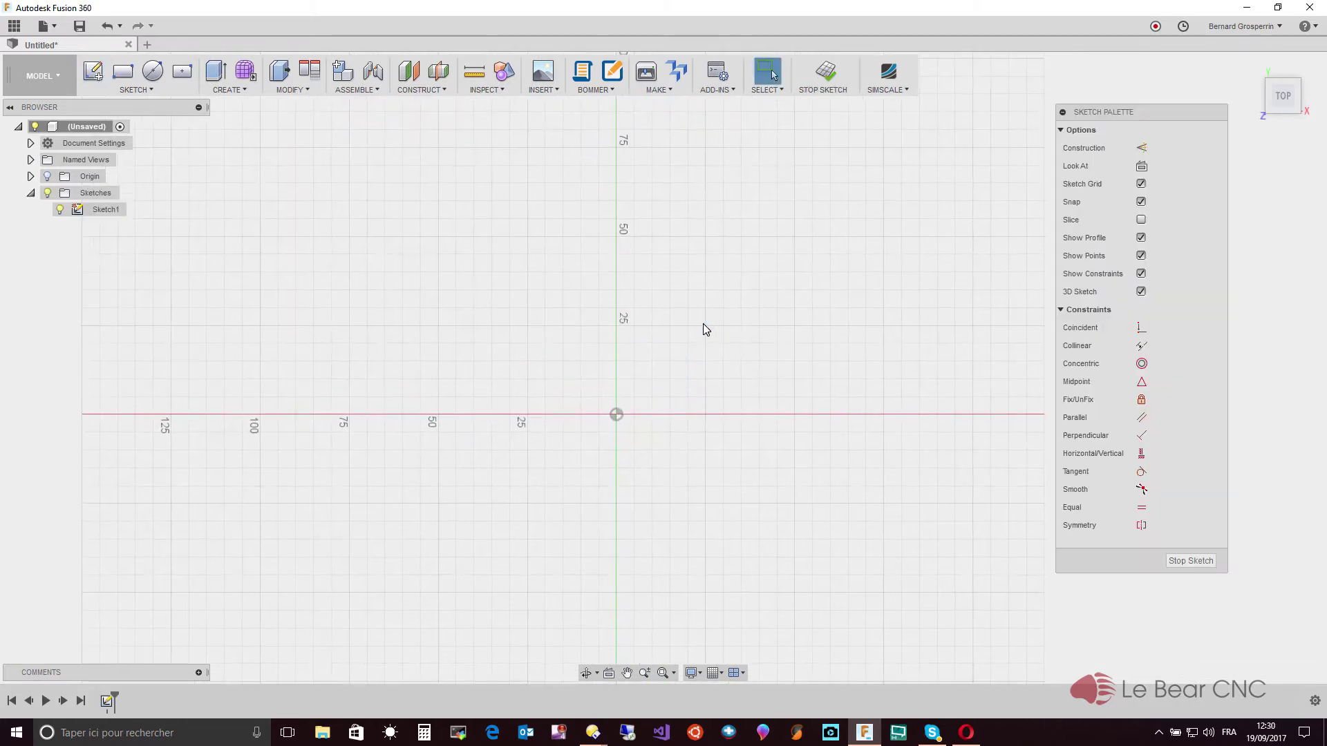
key(c)
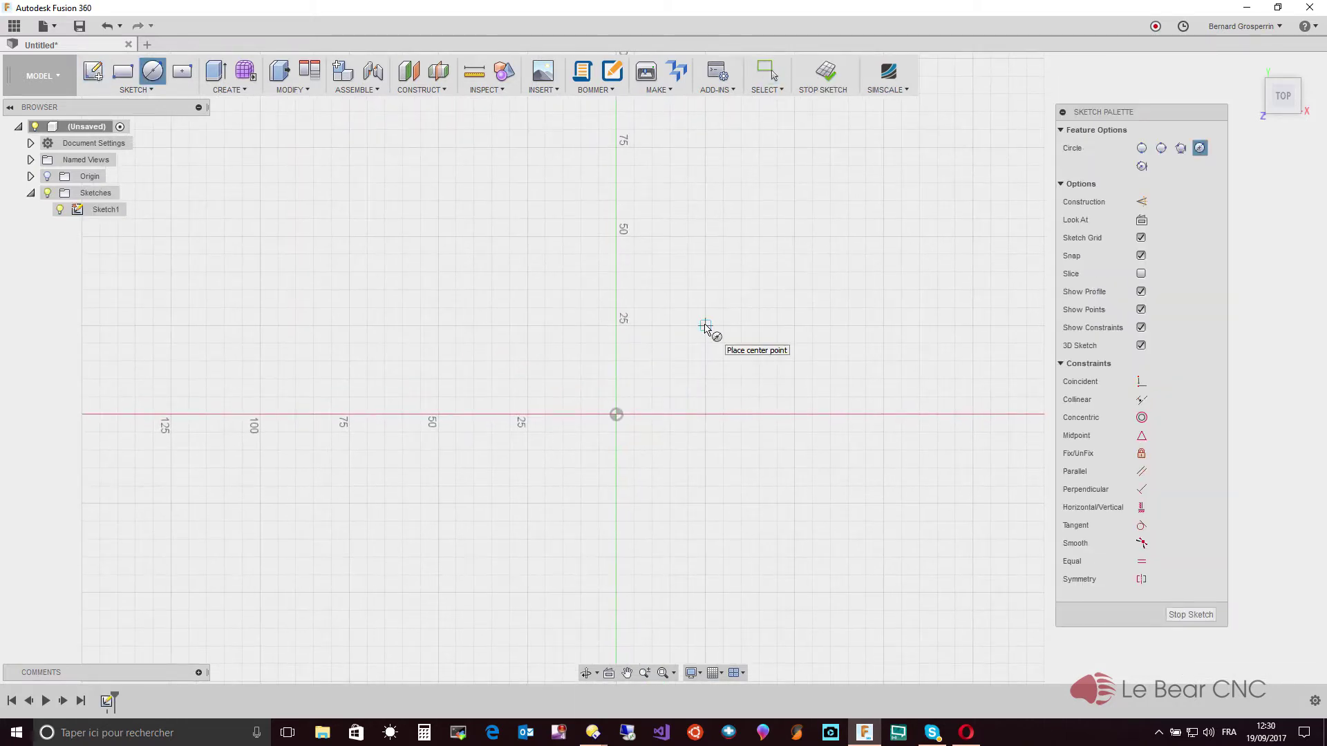
click(616, 416)
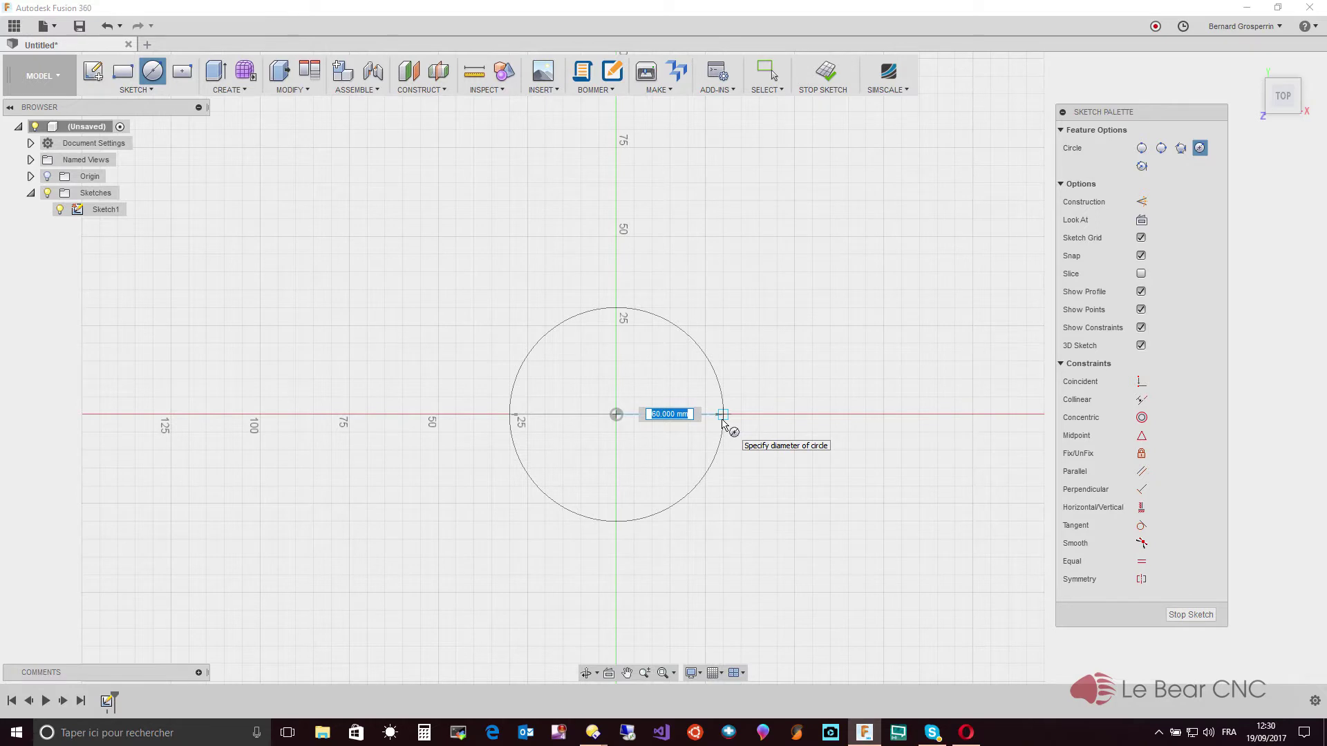
click(723, 420)
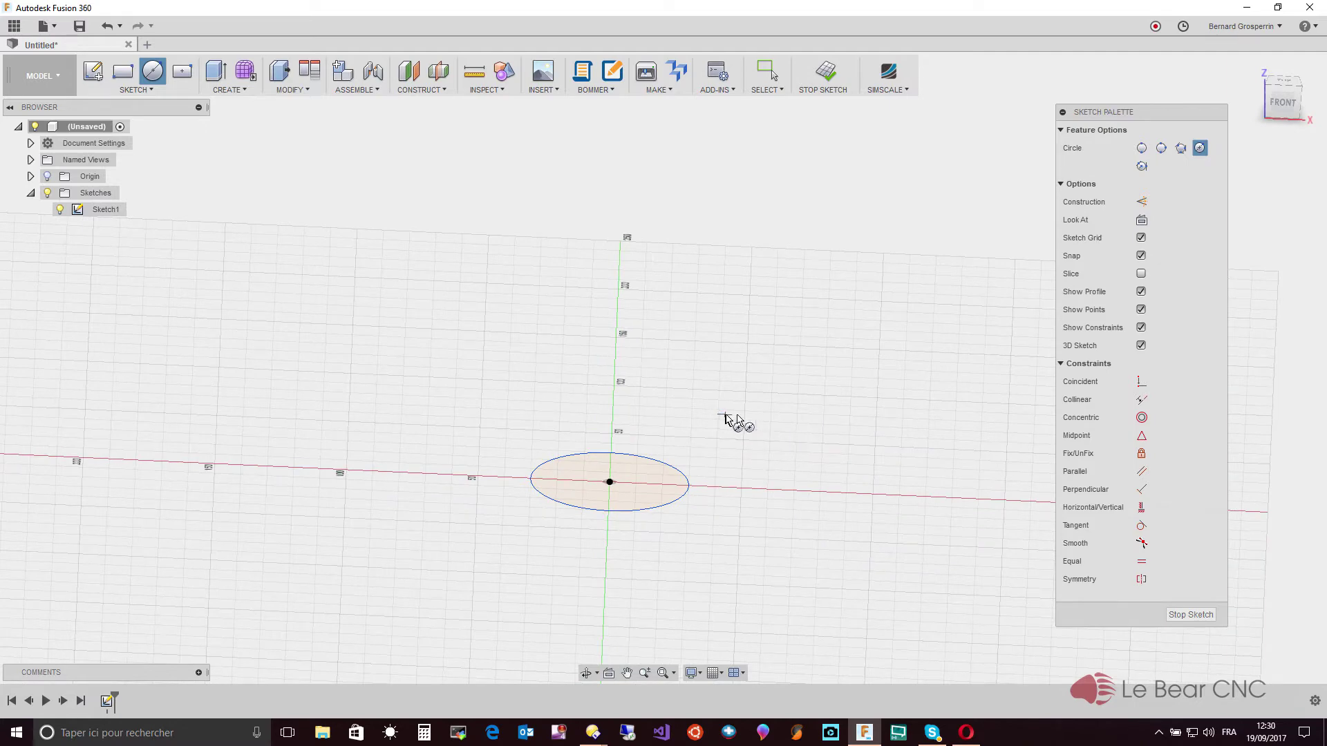
click(1198, 615)
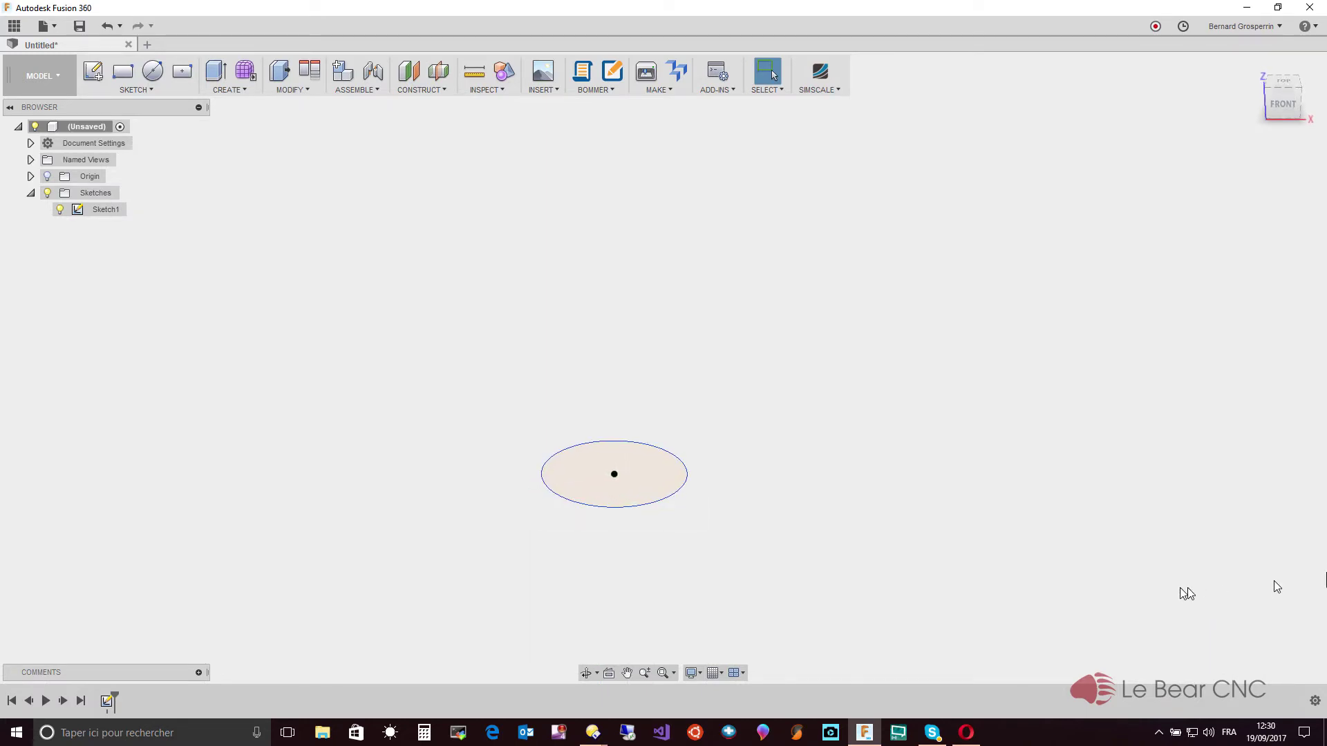
Step: Create an offset construction plane 50 mm above the circle profile
click(425, 88)
click(427, 105)
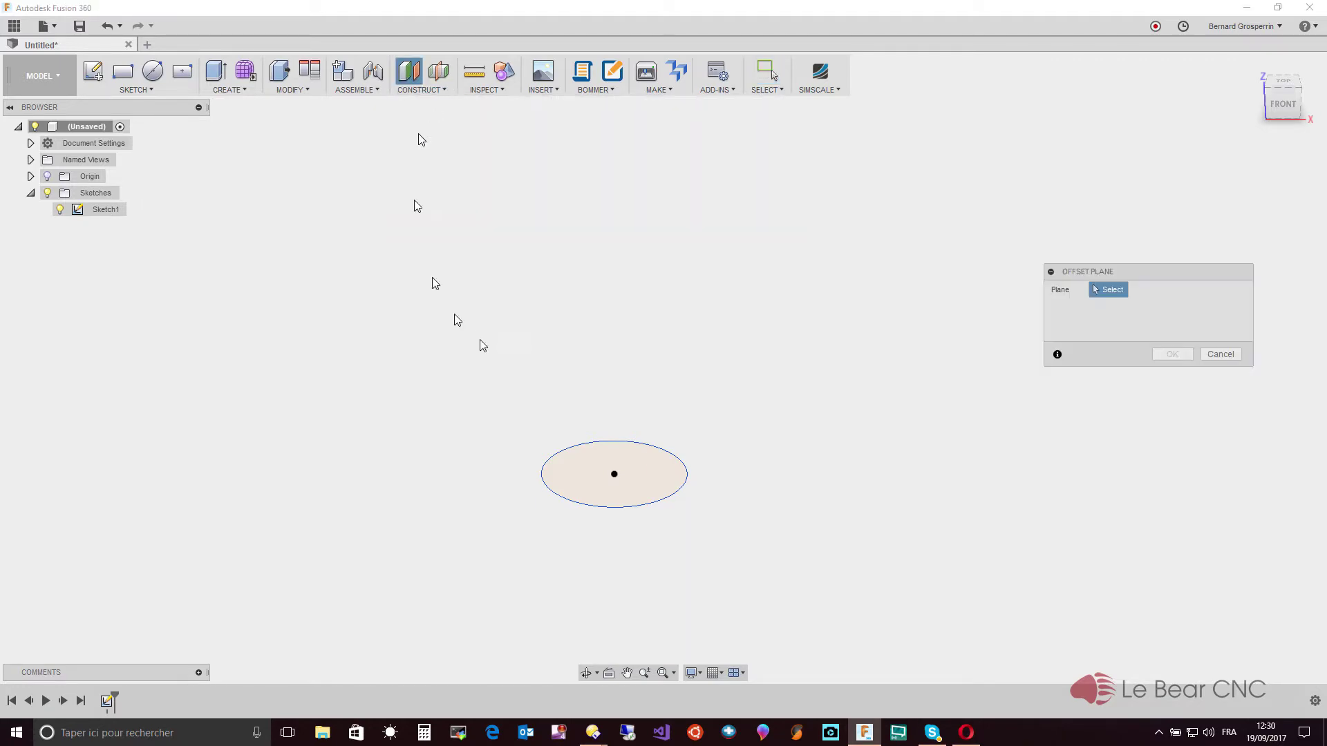
click(617, 498)
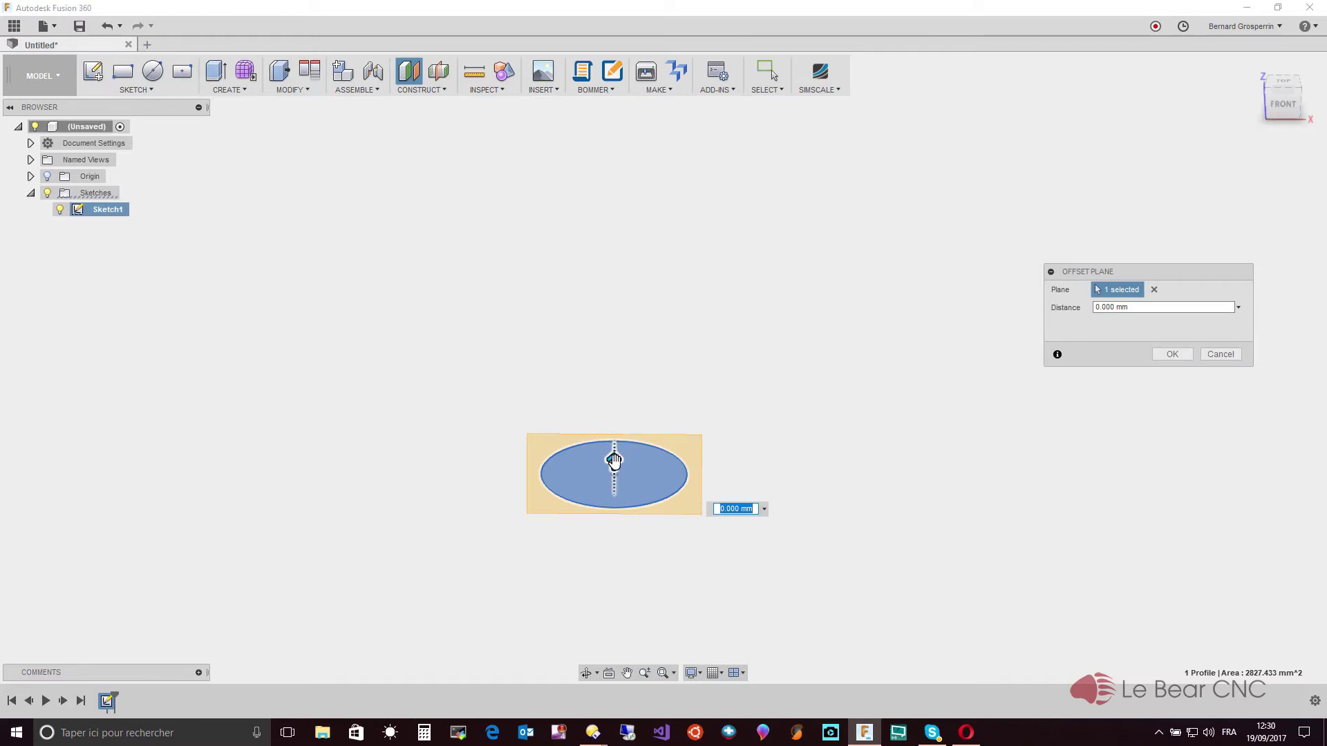
drag(614, 462, 615, 424)
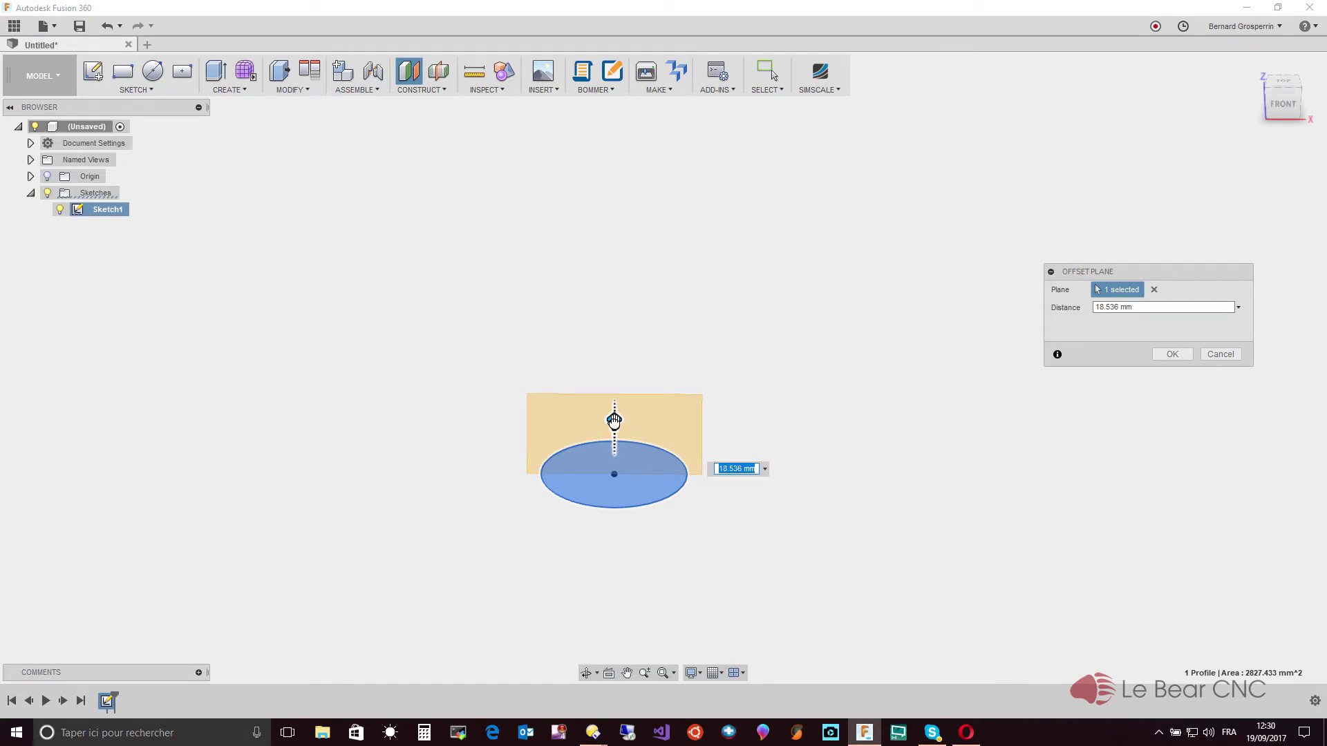
text(50)
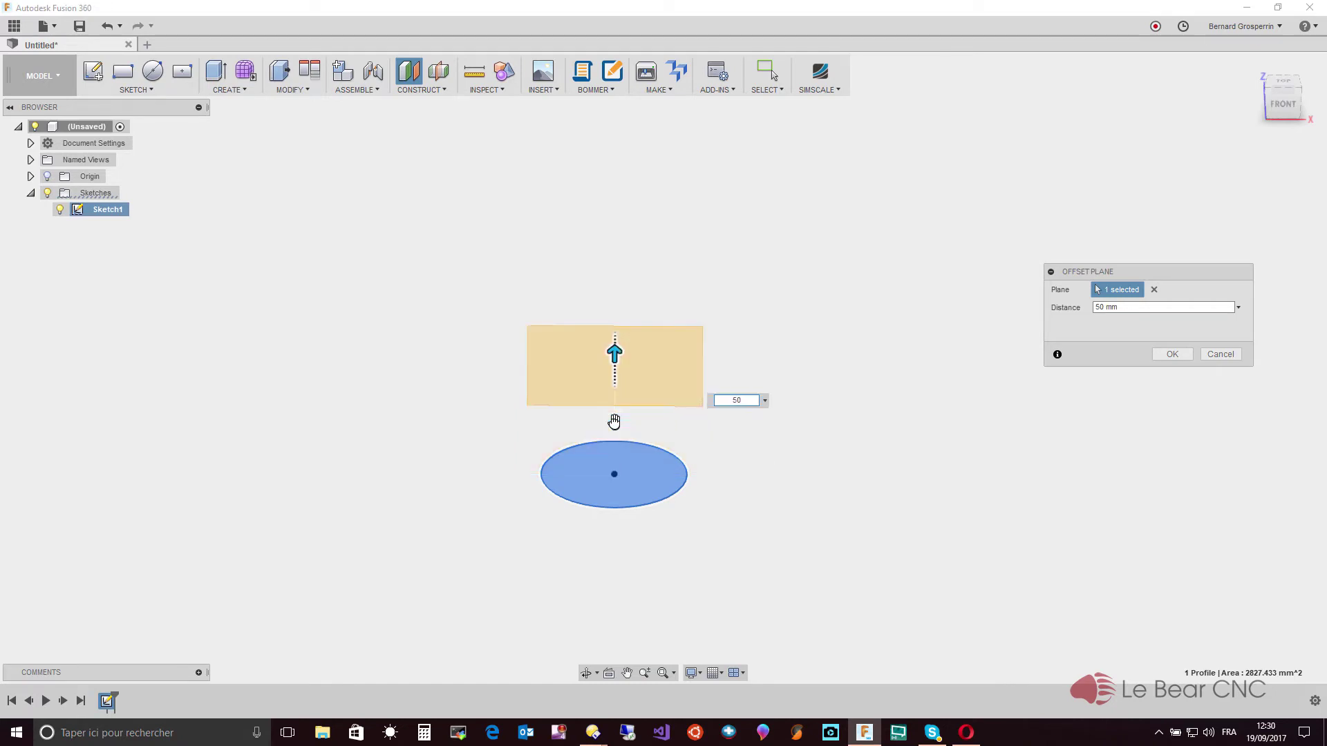
key(Return)
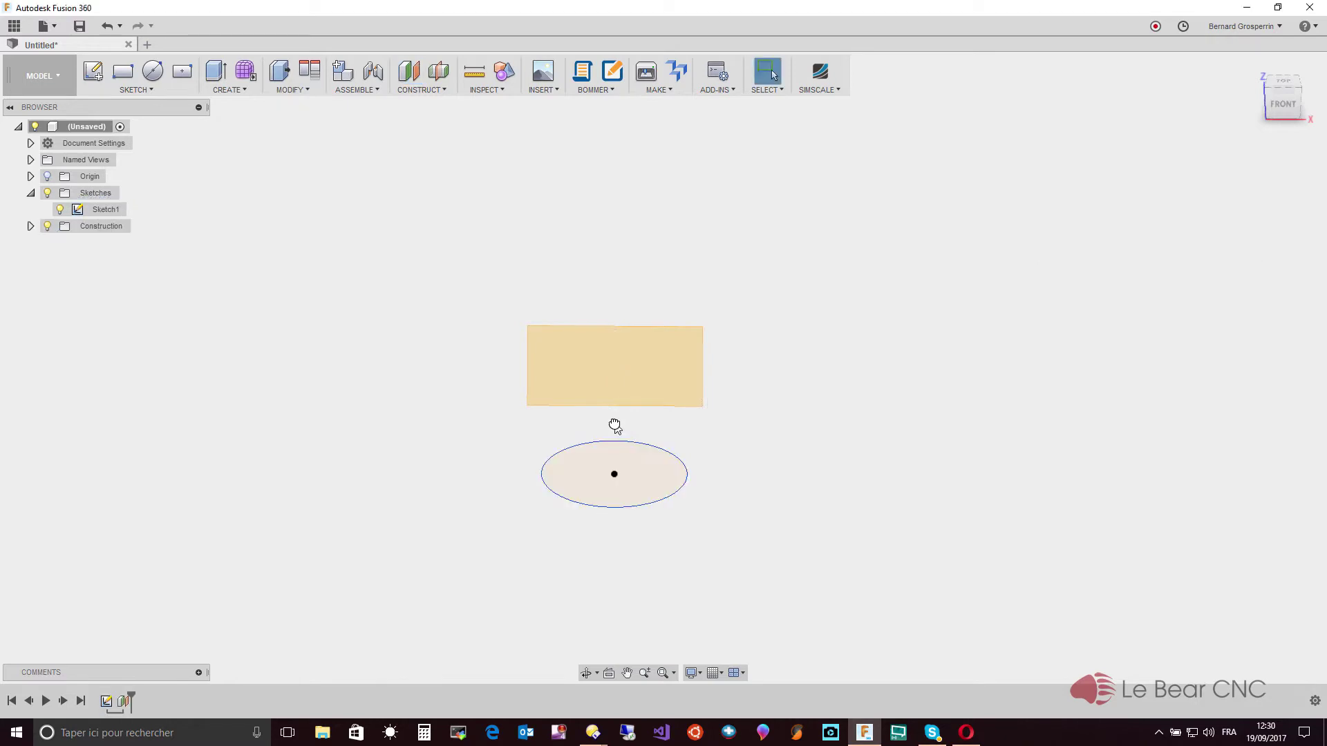
Step: Sketch a six-sided inscribed polygon with a 35 mm radius, centred on the origin, on the offset plane
shift+middle_drag(615, 426, 616, 373)
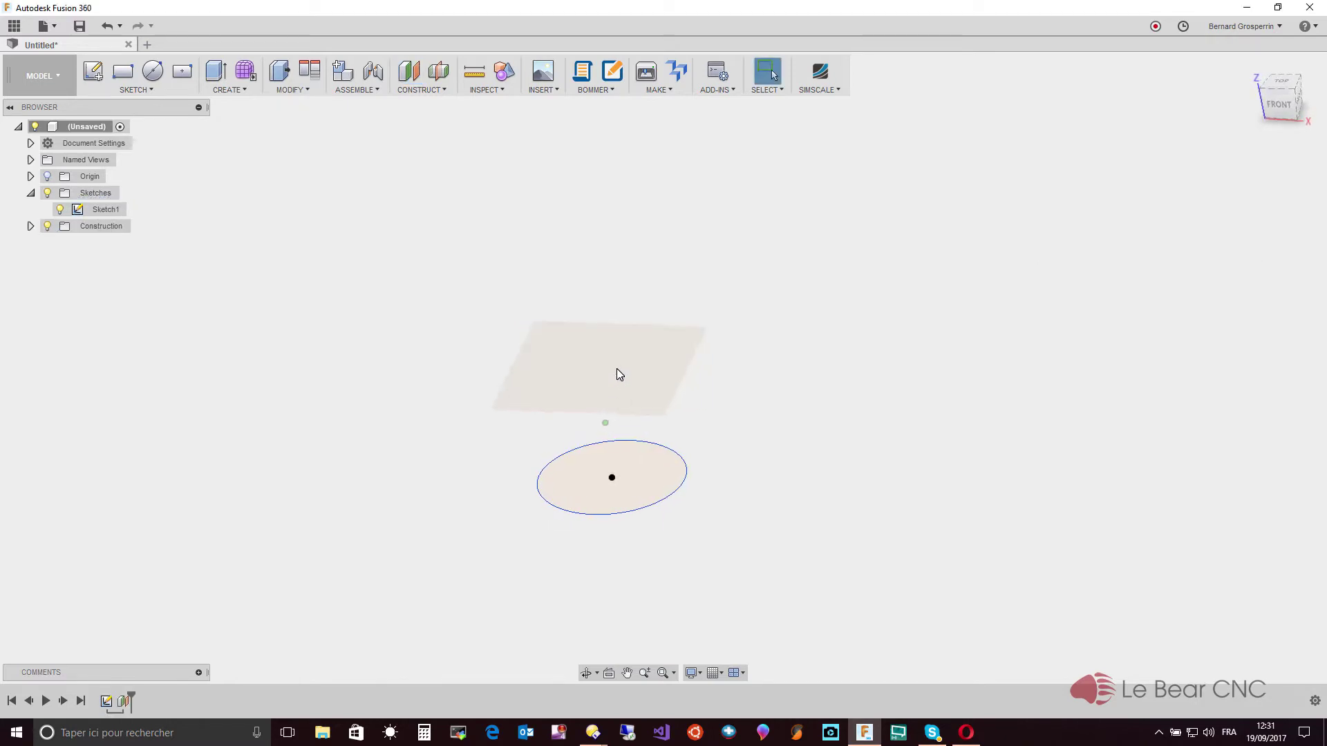
click(150, 89)
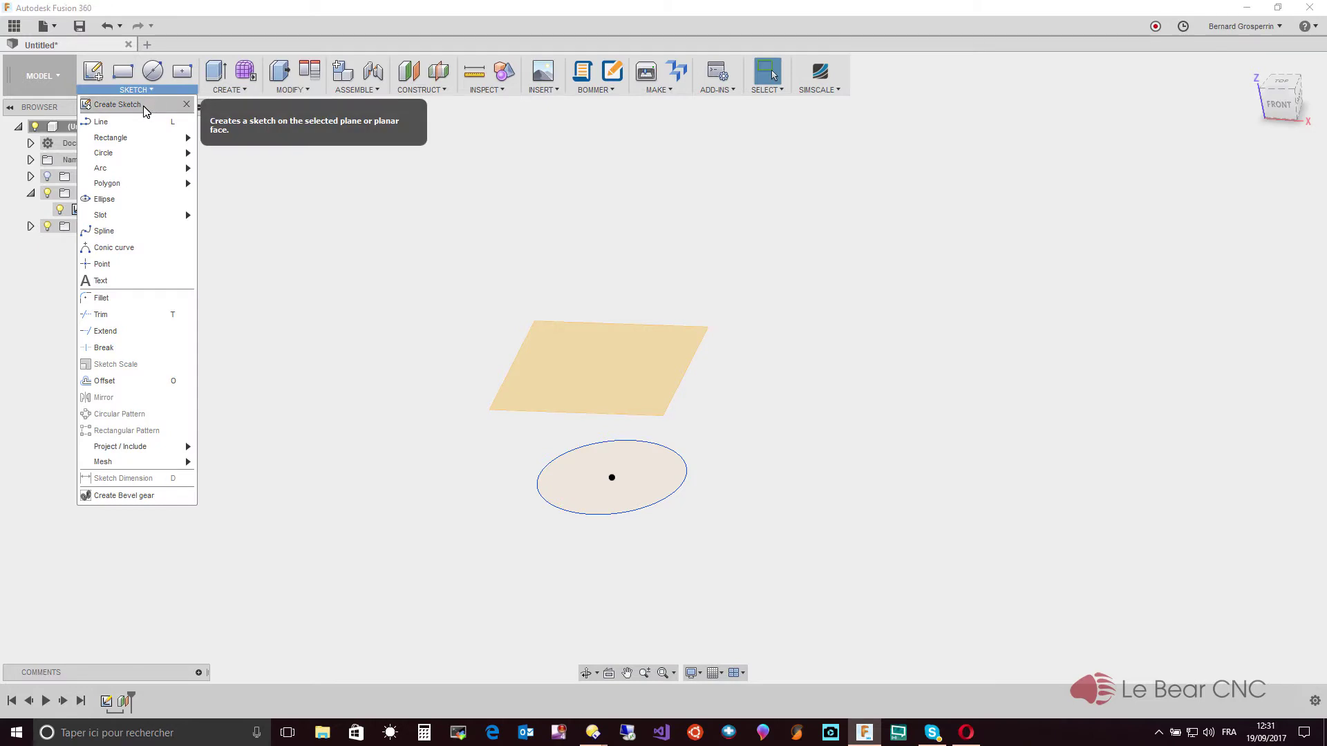
click(144, 106)
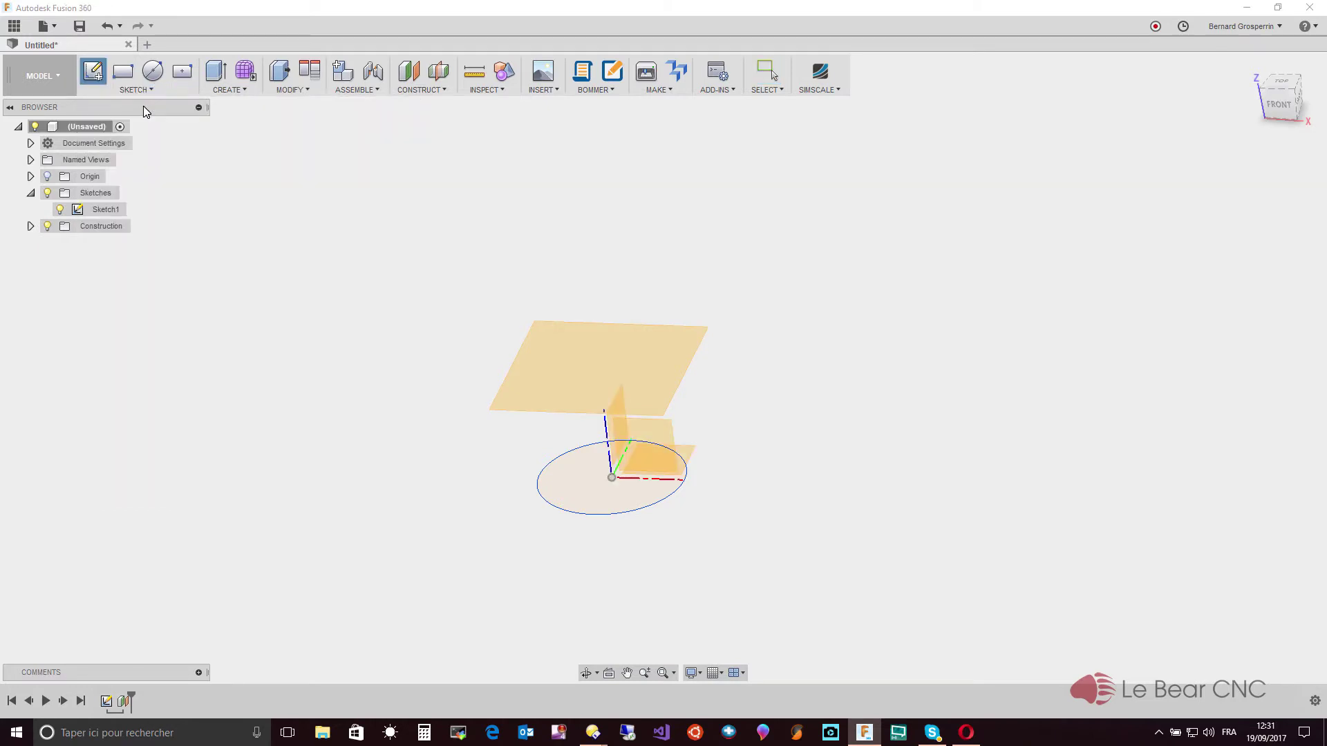
click(602, 387)
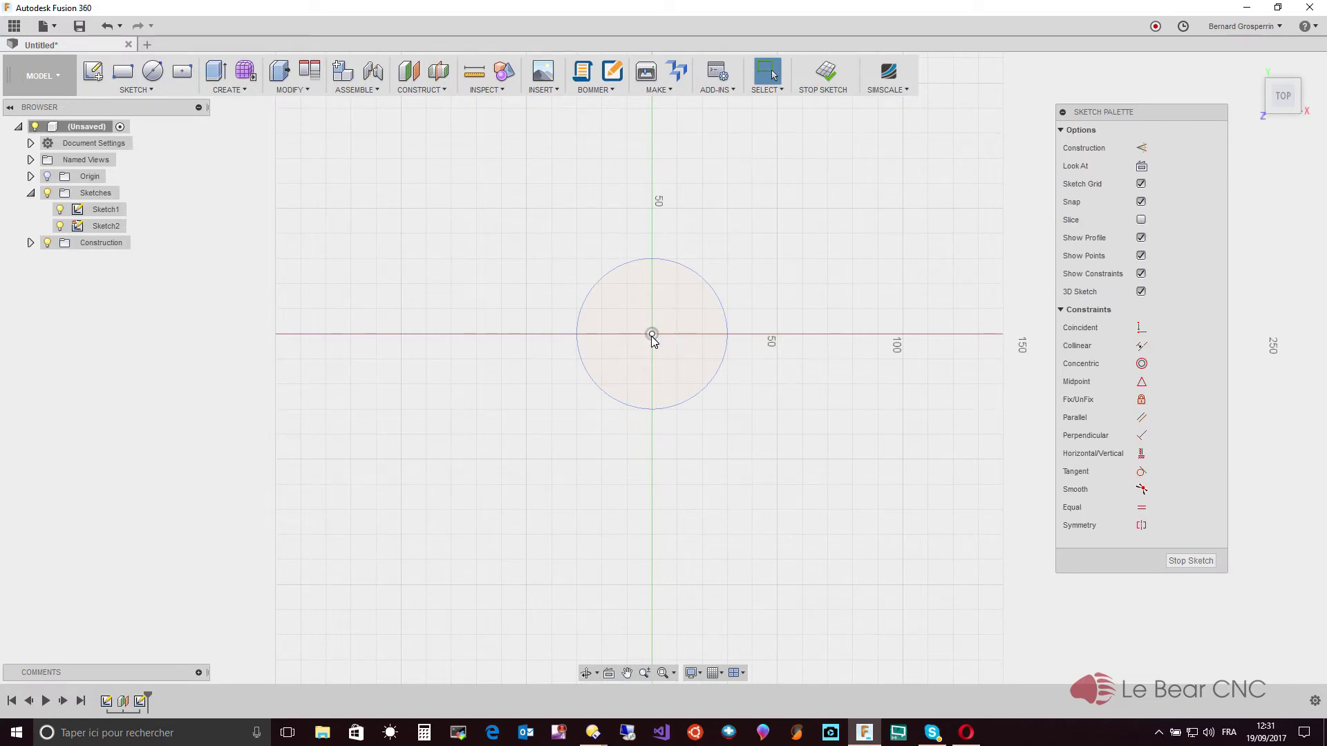
click(178, 95)
mouse_move(181, 179)
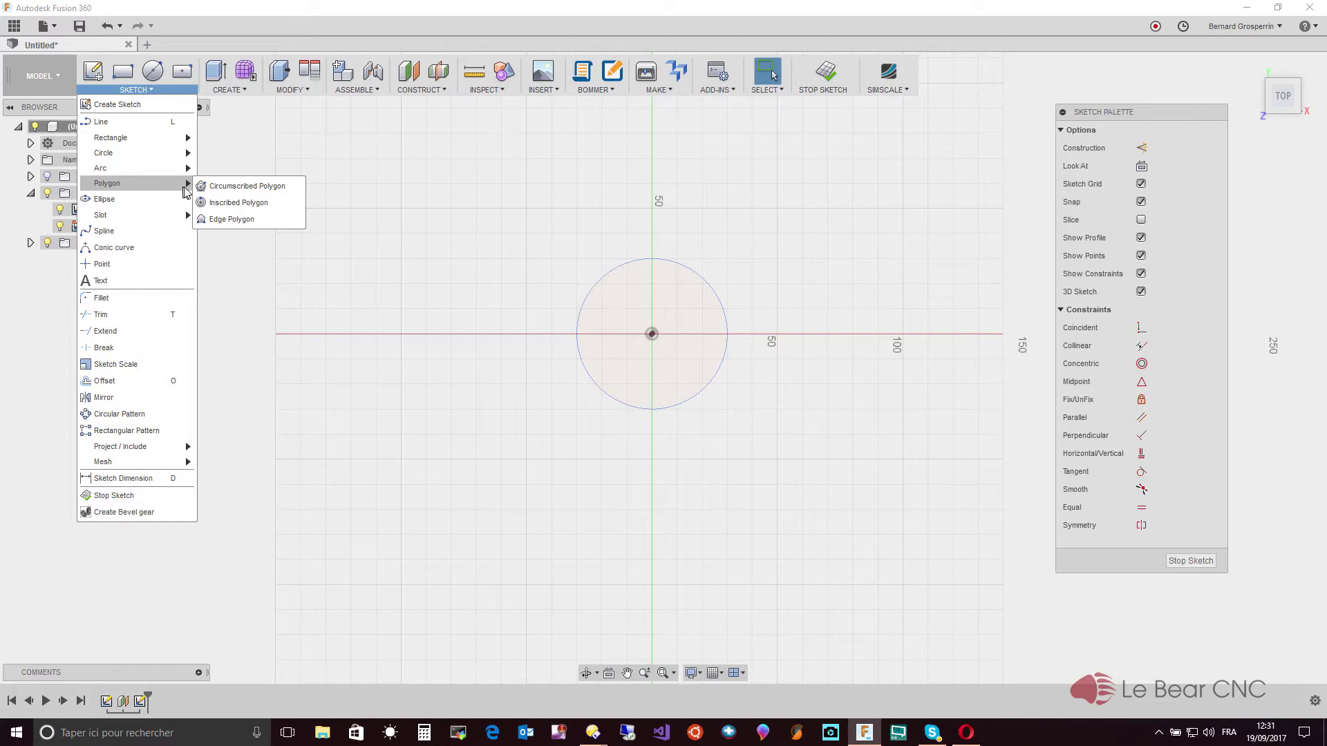
click(221, 207)
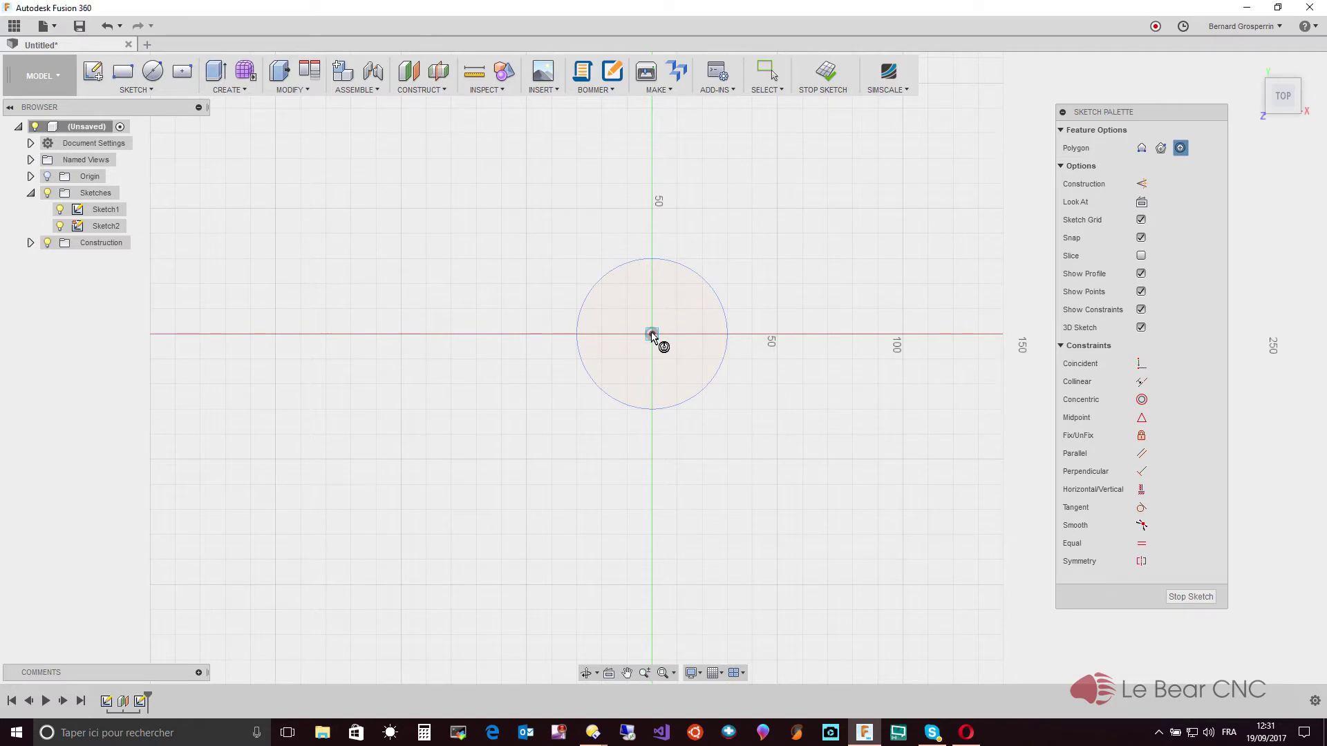
click(652, 335)
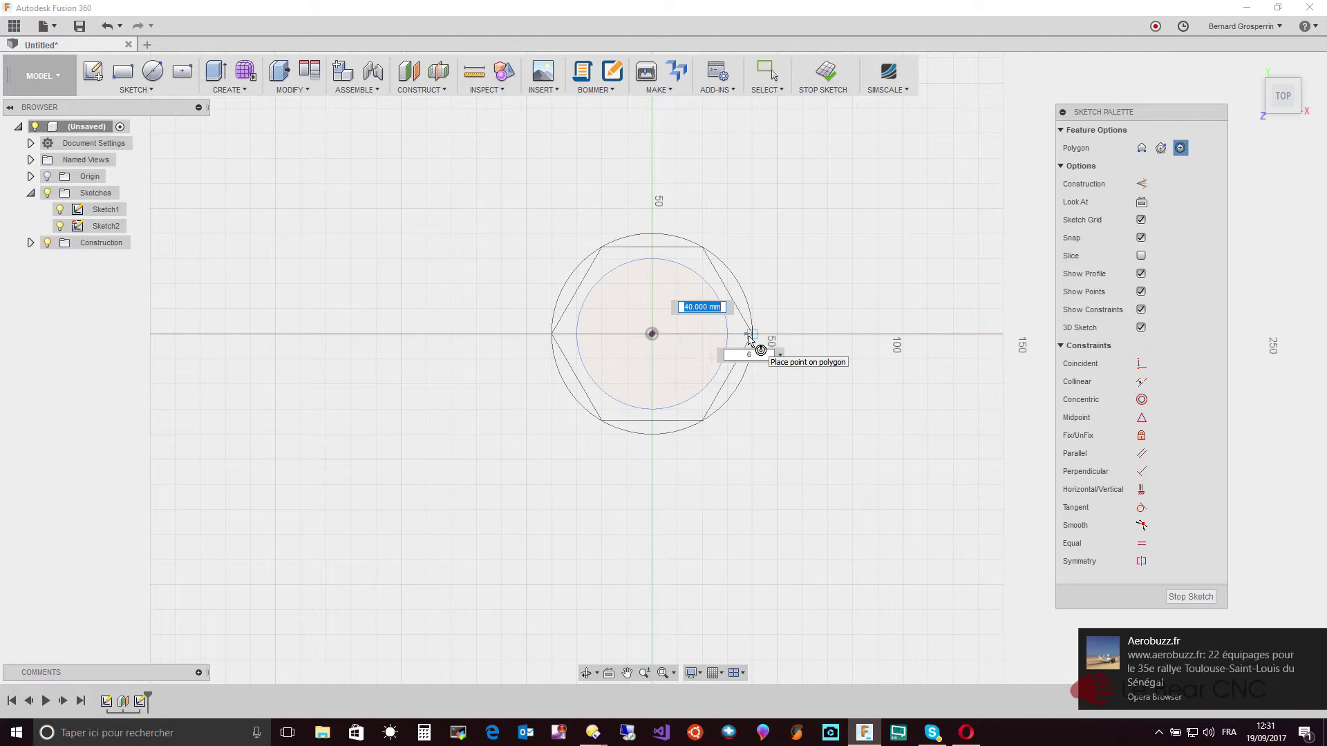
text(35)
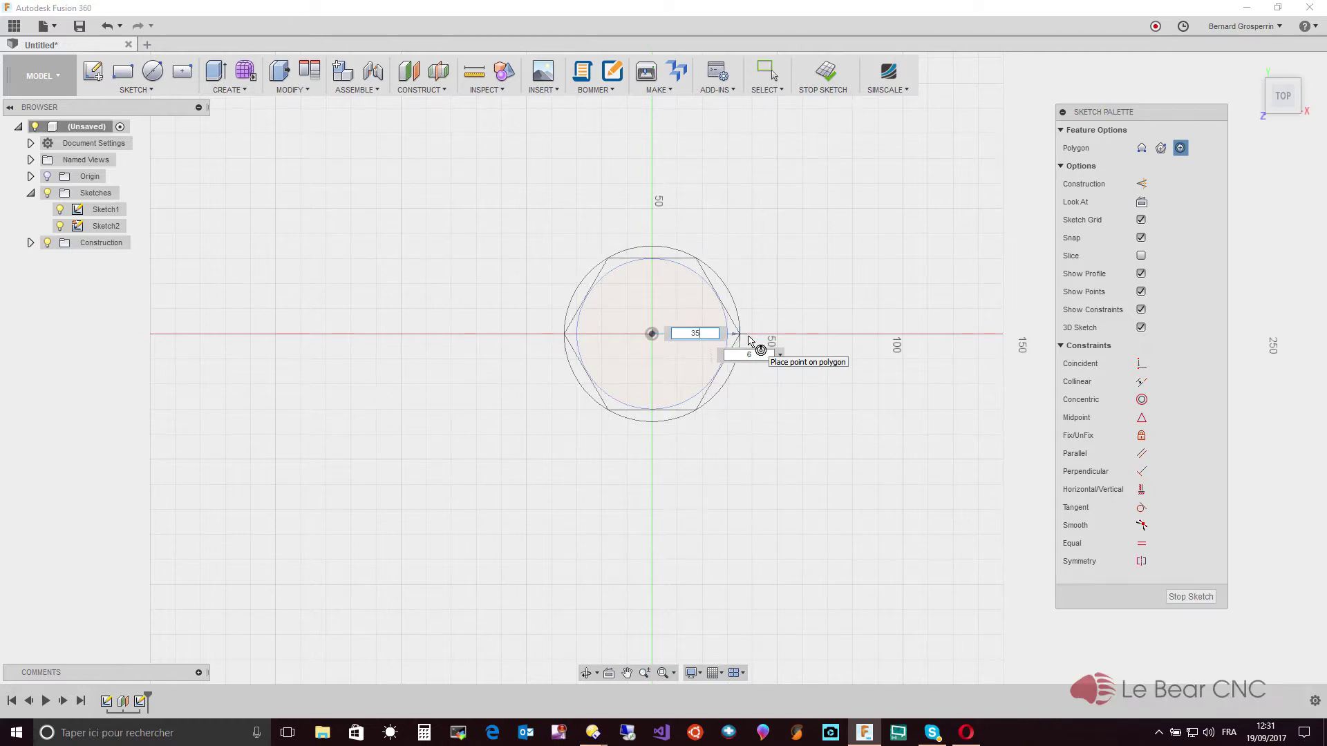
key(Return)
key(Escape)
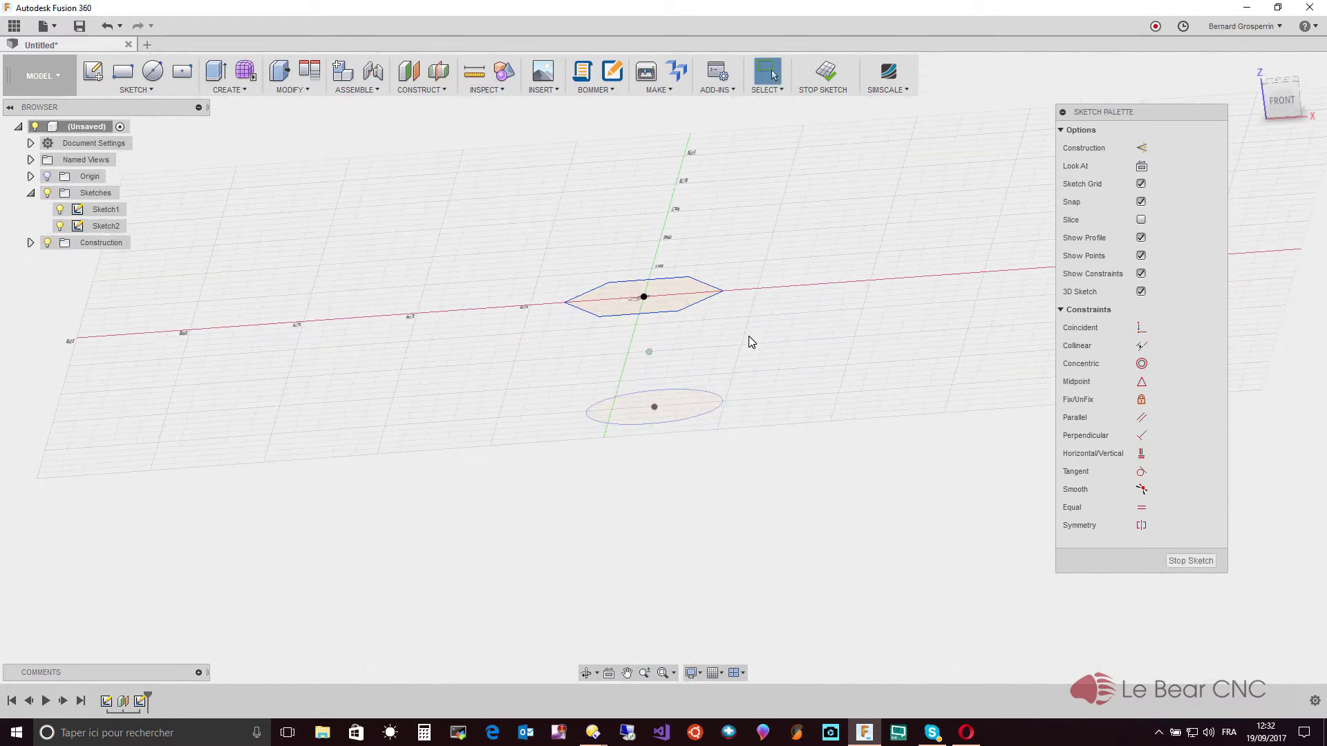
Step: Create another offset construction plane 50 mm above the hexagon profile
click(429, 94)
click(434, 104)
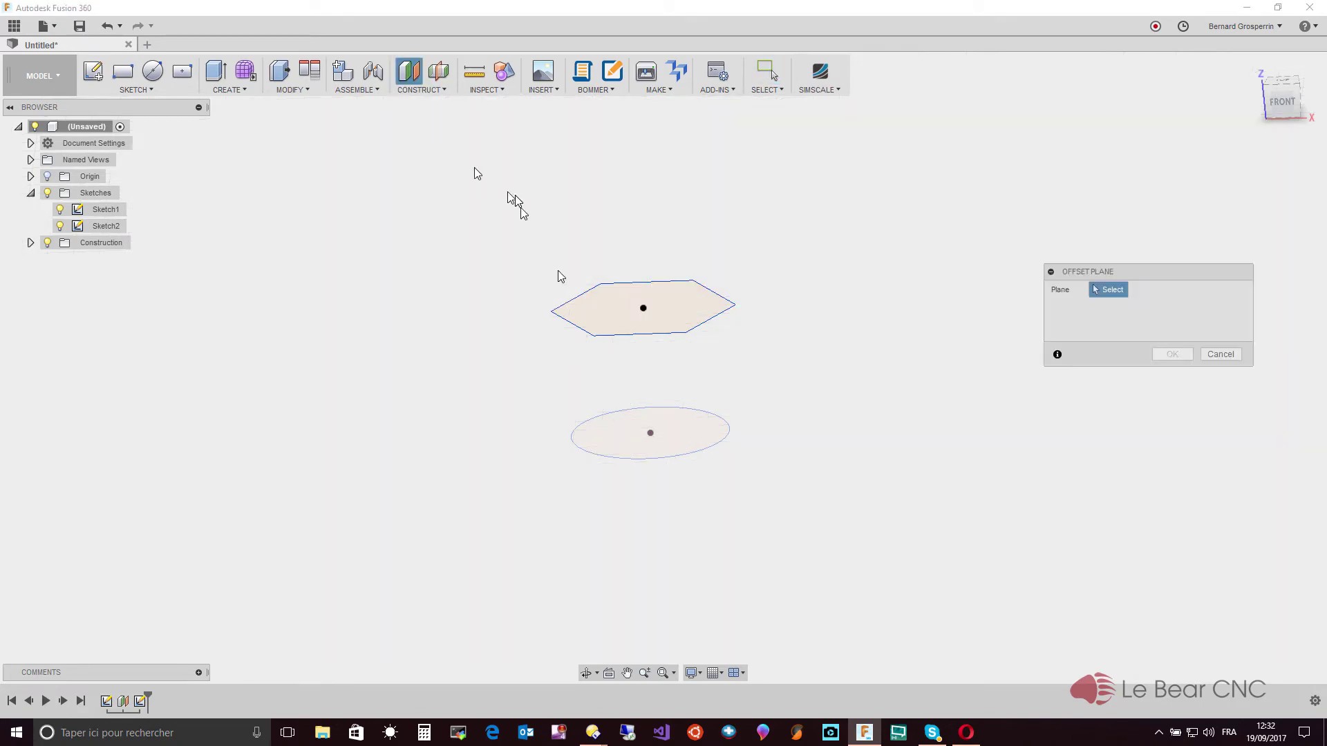
click(616, 315)
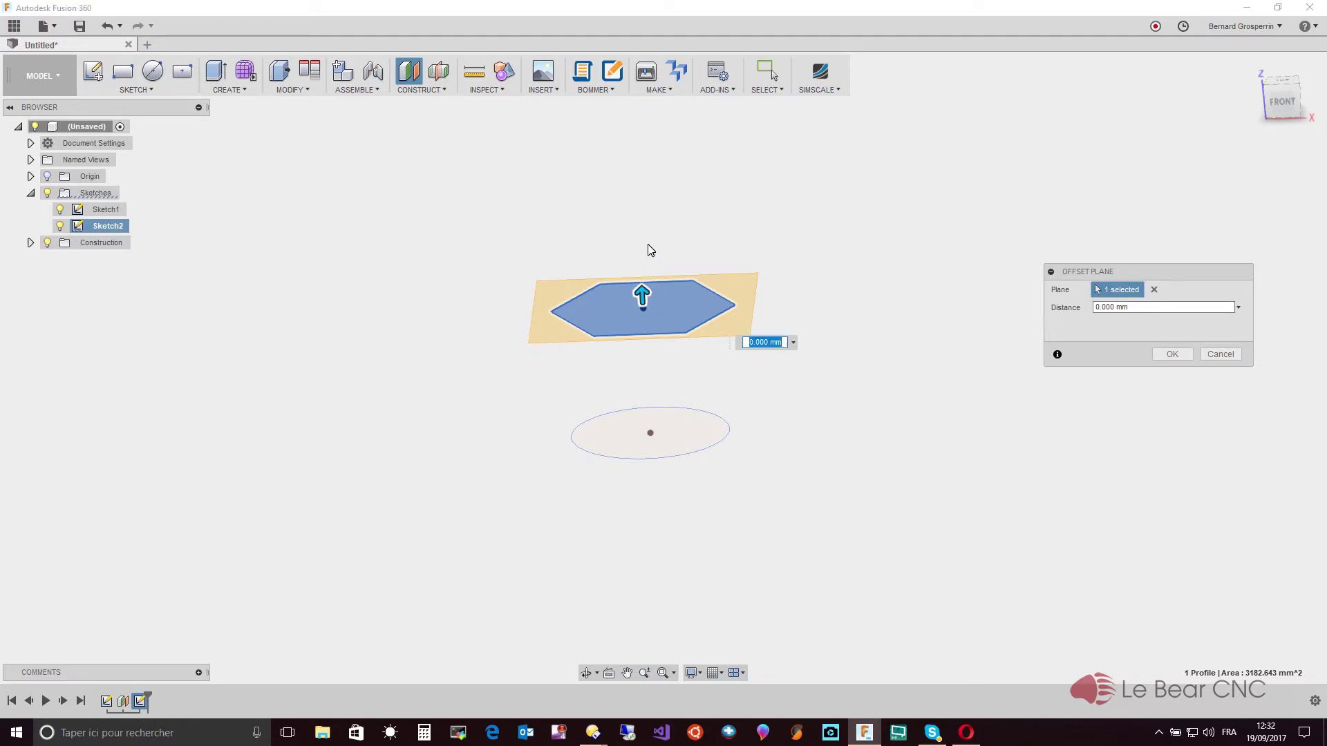
text(50)
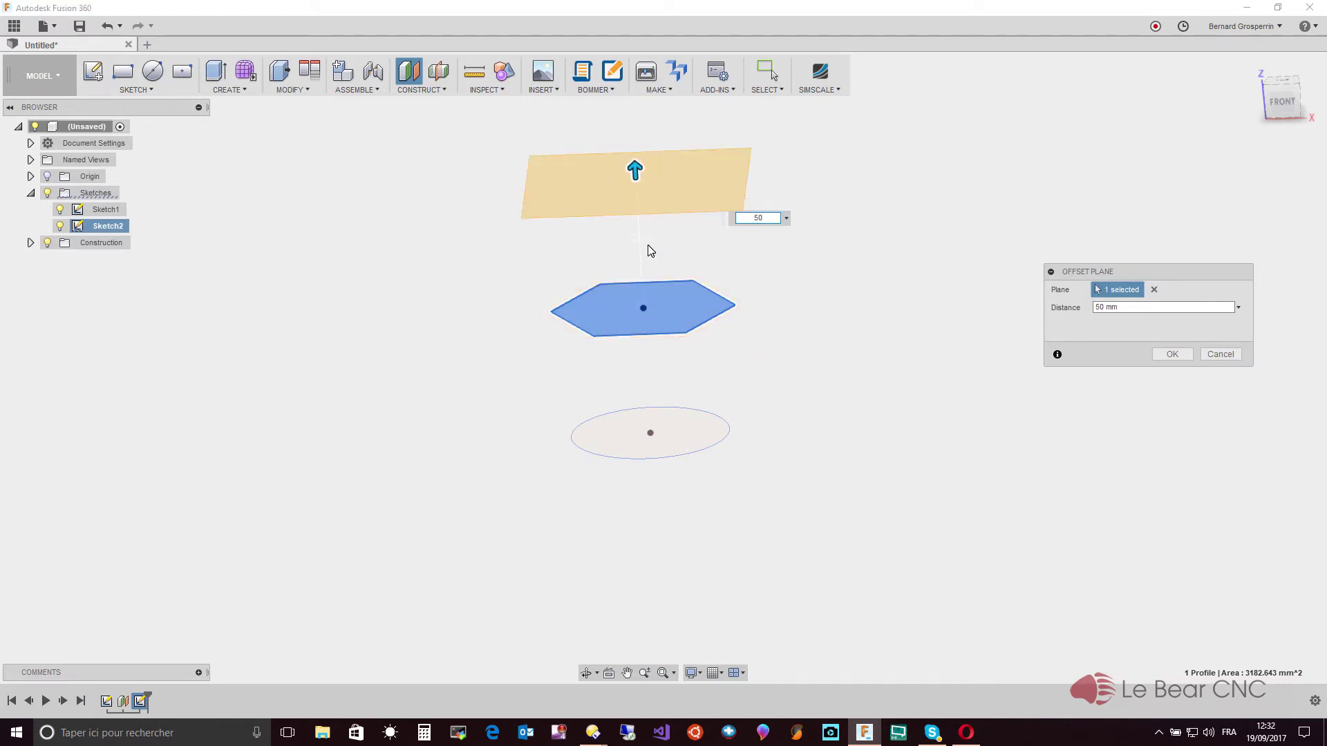
key(Return)
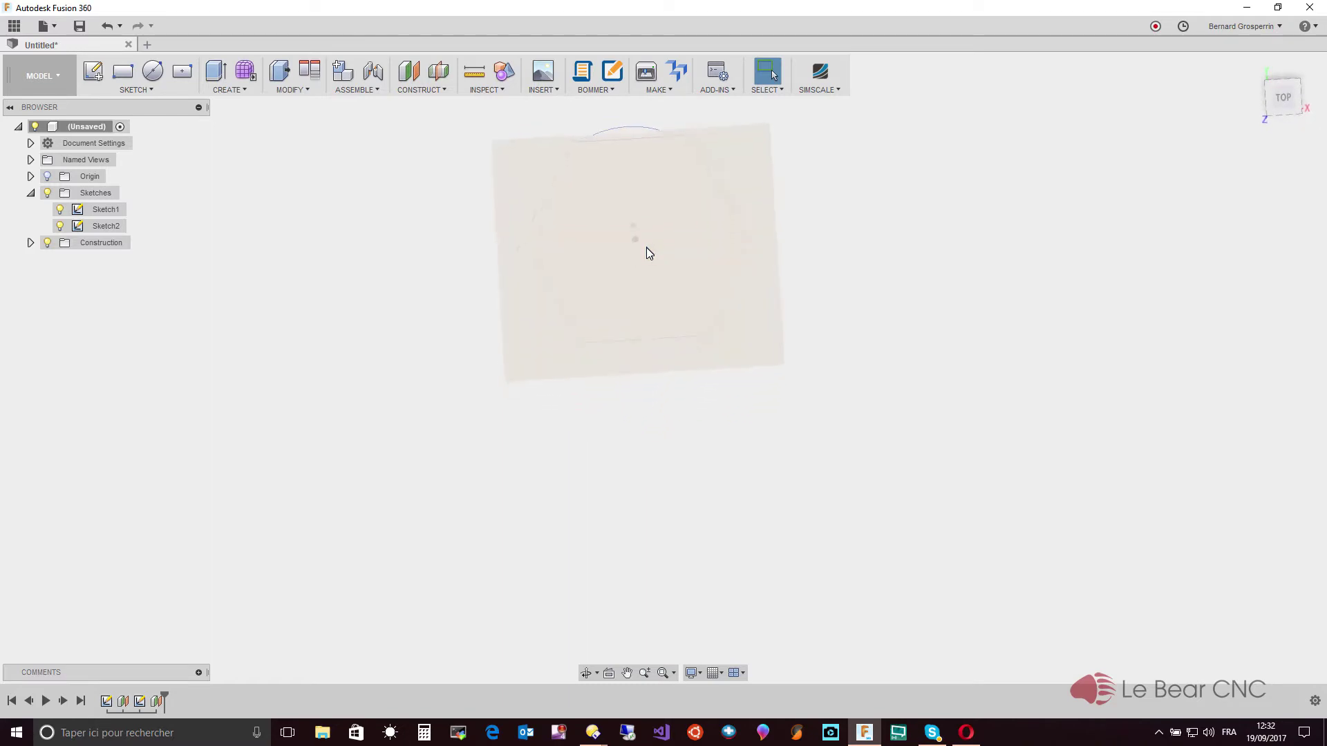
Step: Start a new sketch on the upper offset plane, 50 mm above the hexagon profile
click(147, 90)
click(143, 104)
click(591, 284)
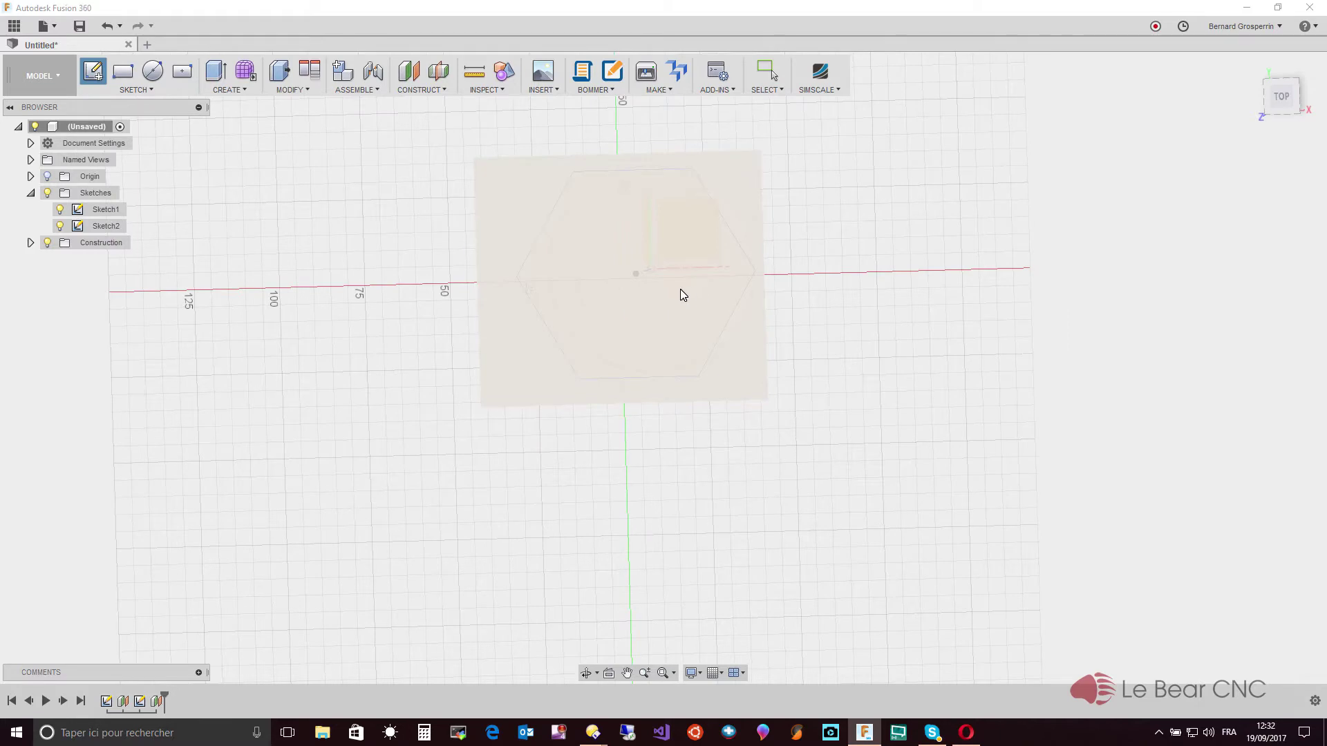
click(681, 289)
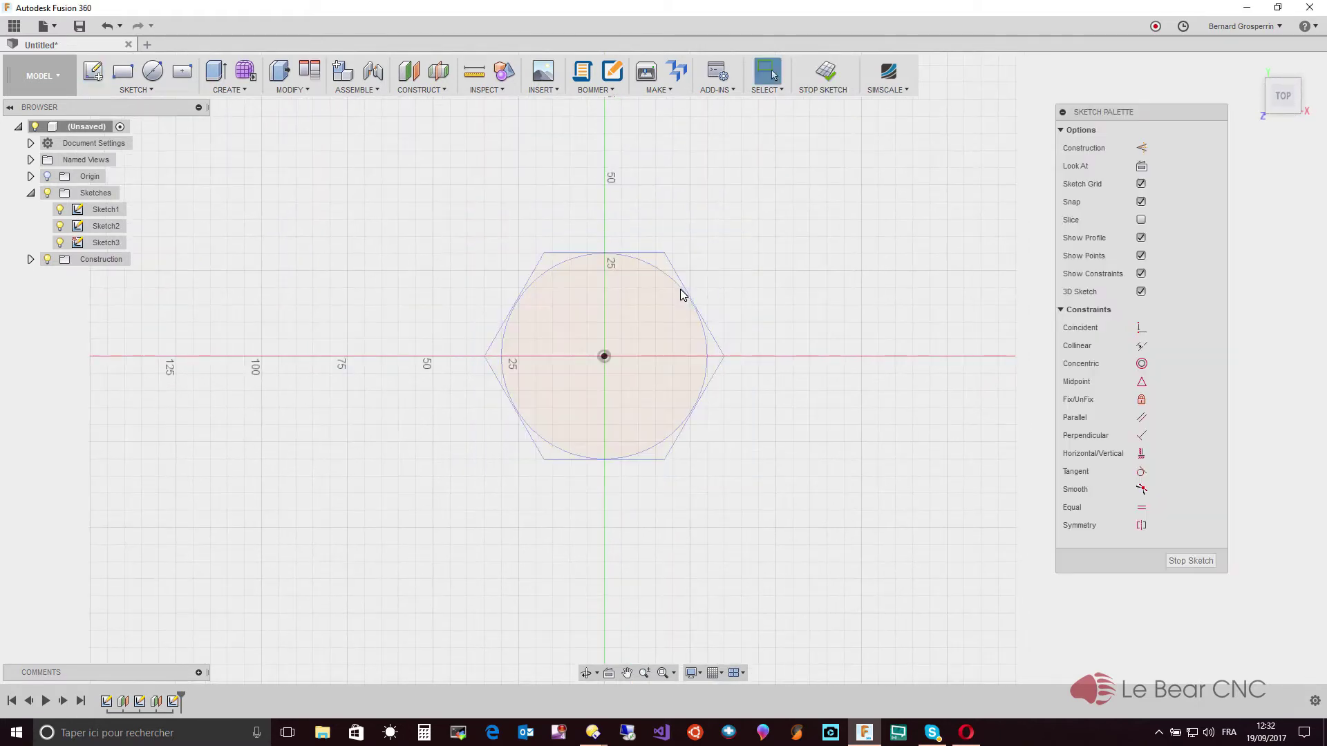
click(161, 87)
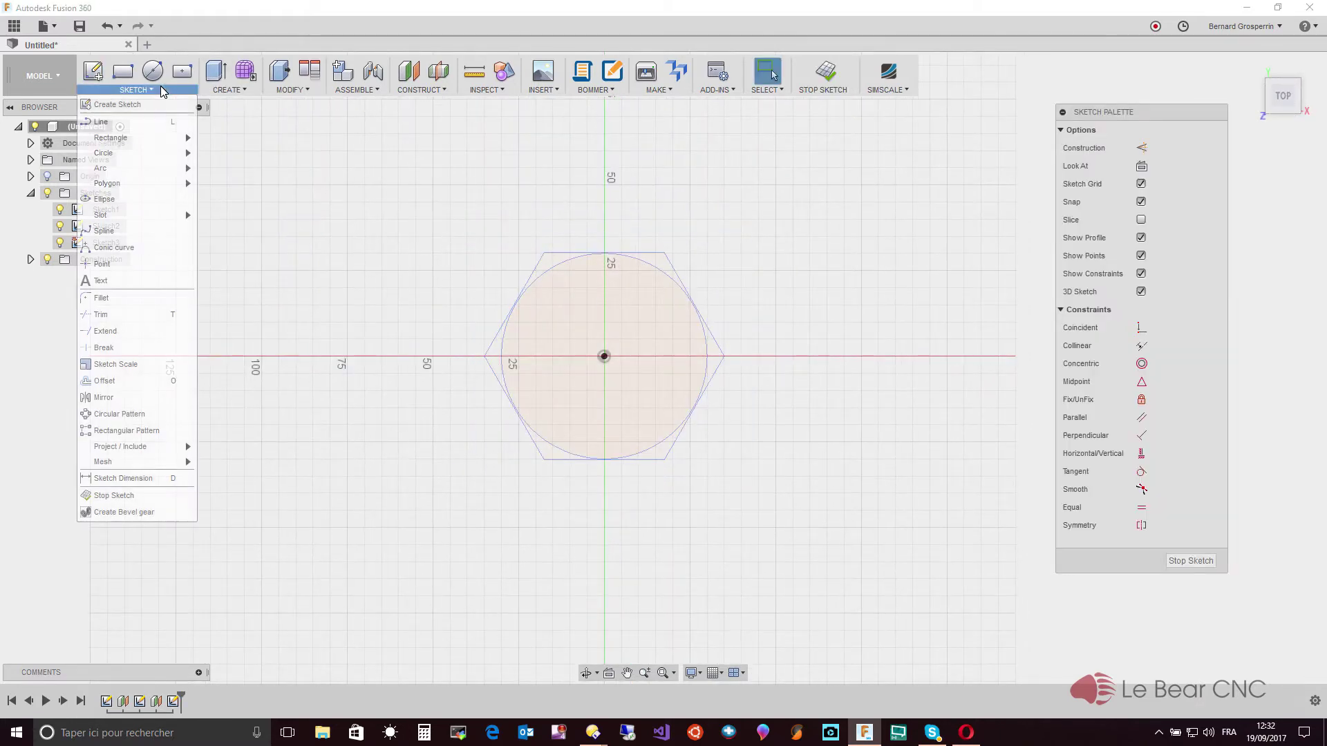
mouse_move(152, 184)
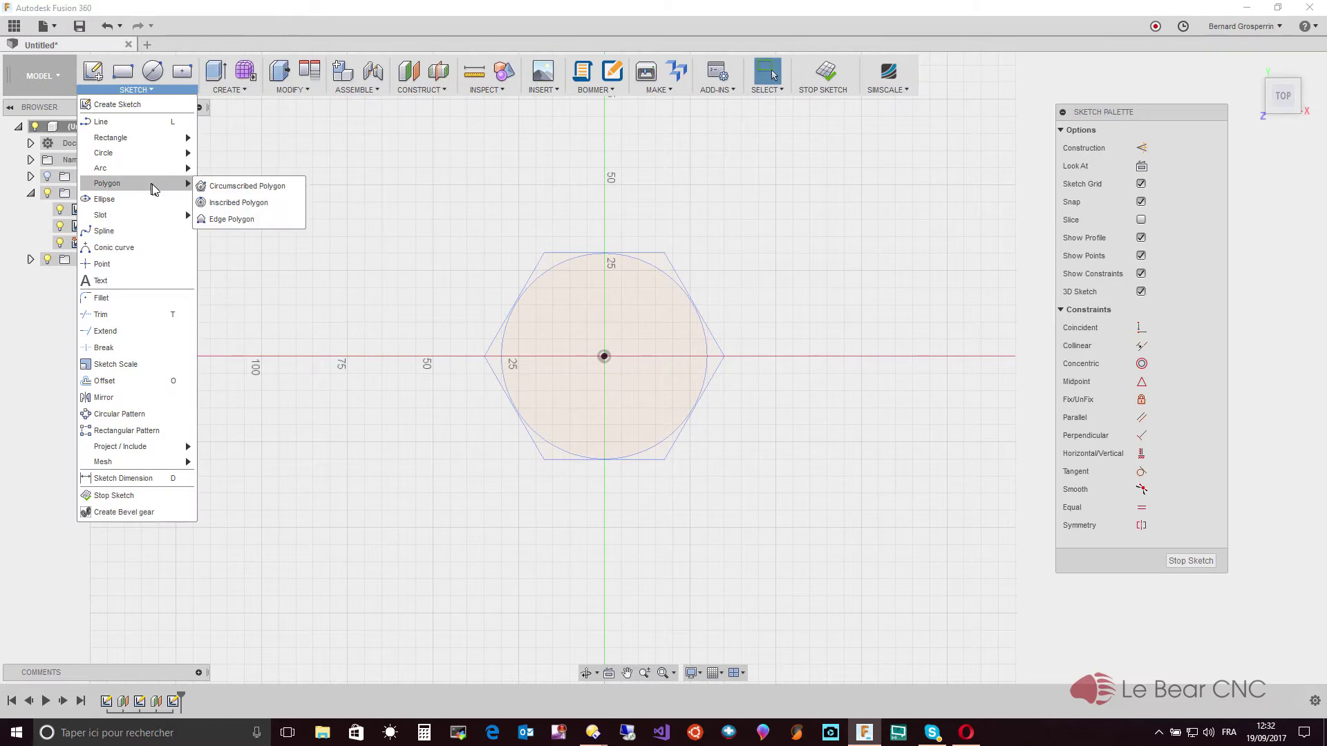
click(232, 207)
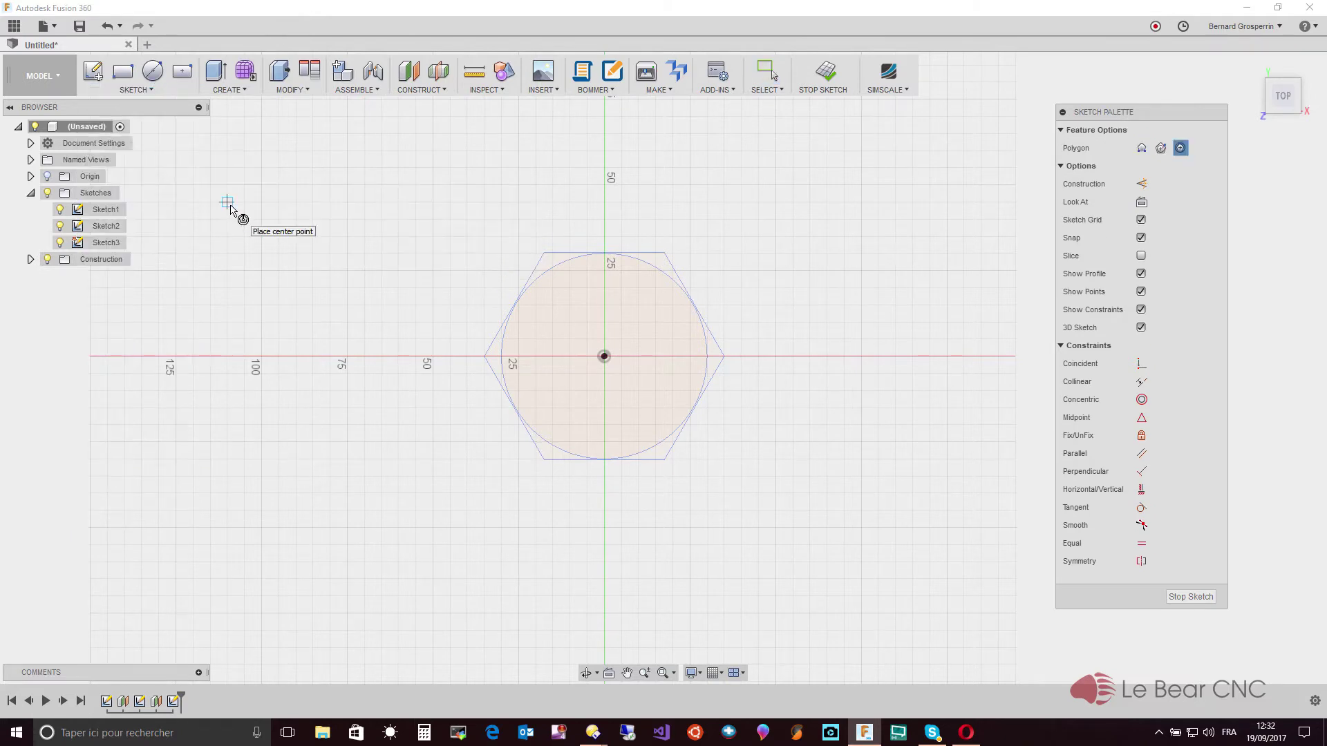
click(603, 357)
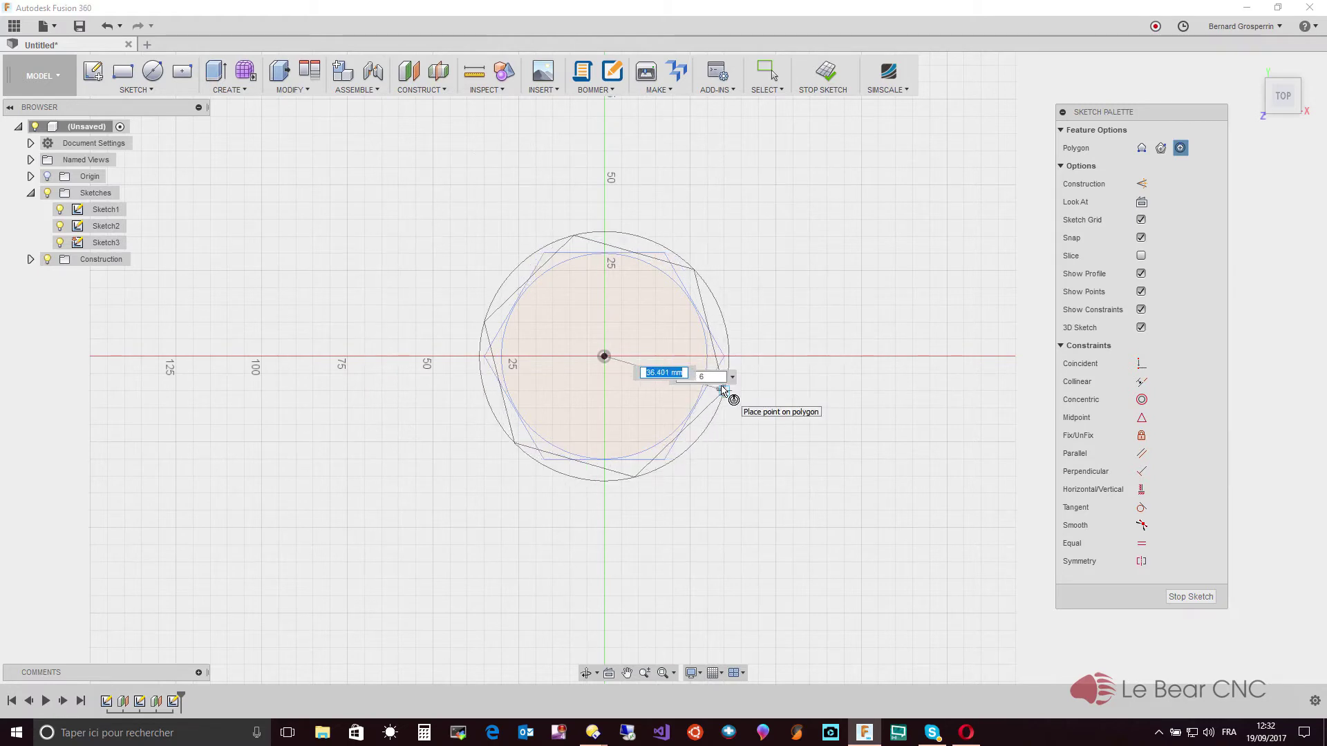
text(35)
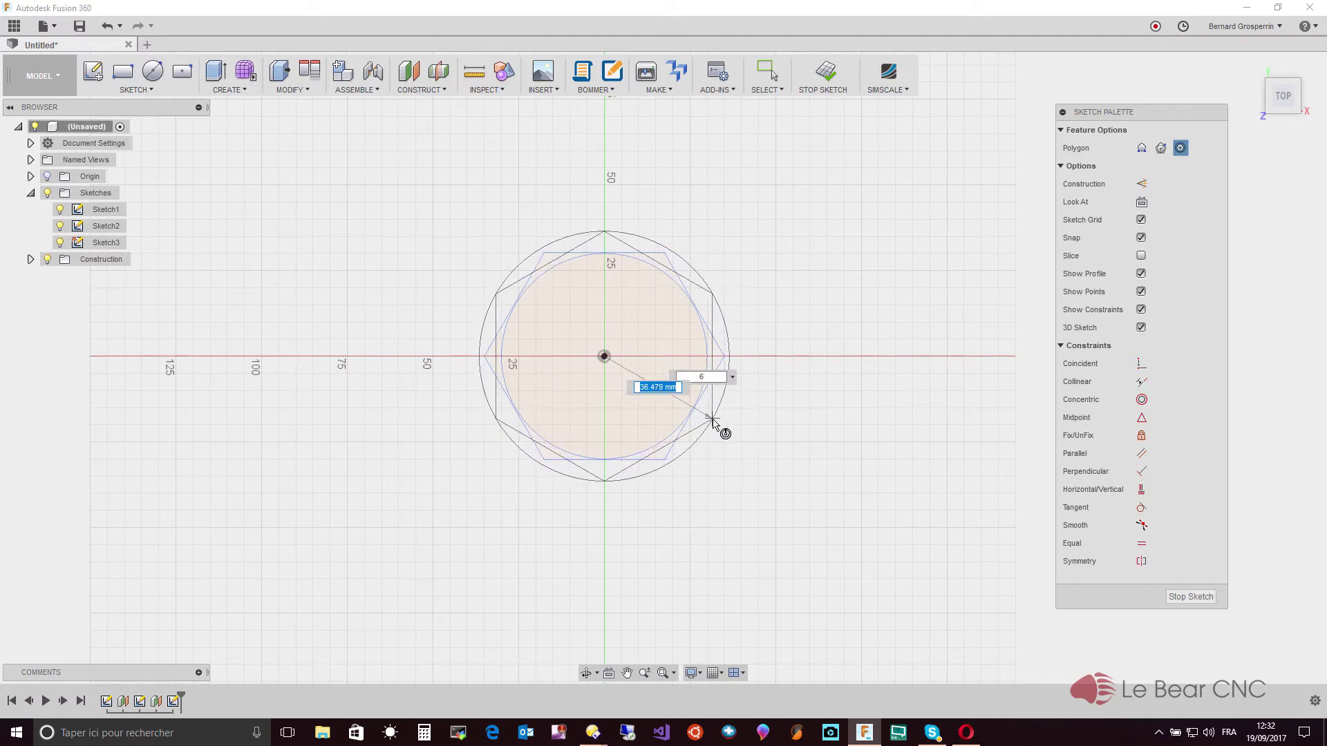
key(Escape)
key(Escape)
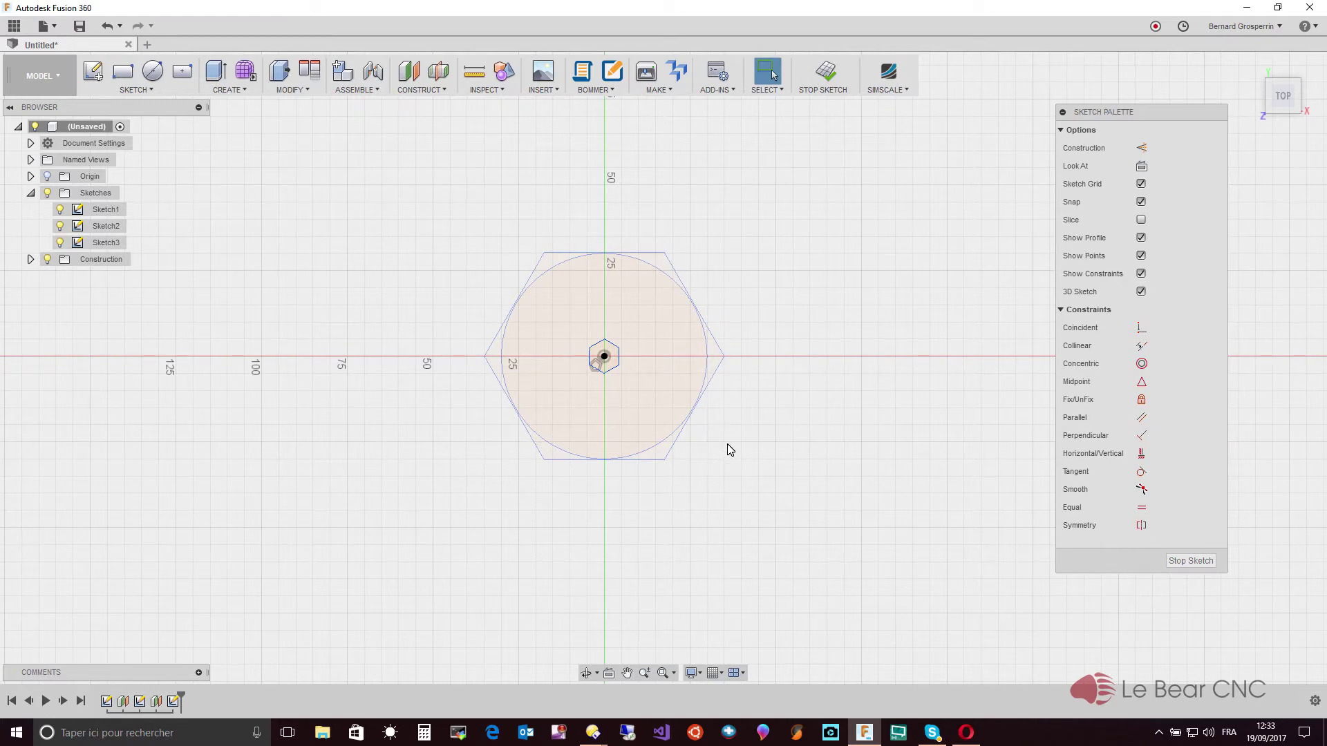
key(ctrl+z)
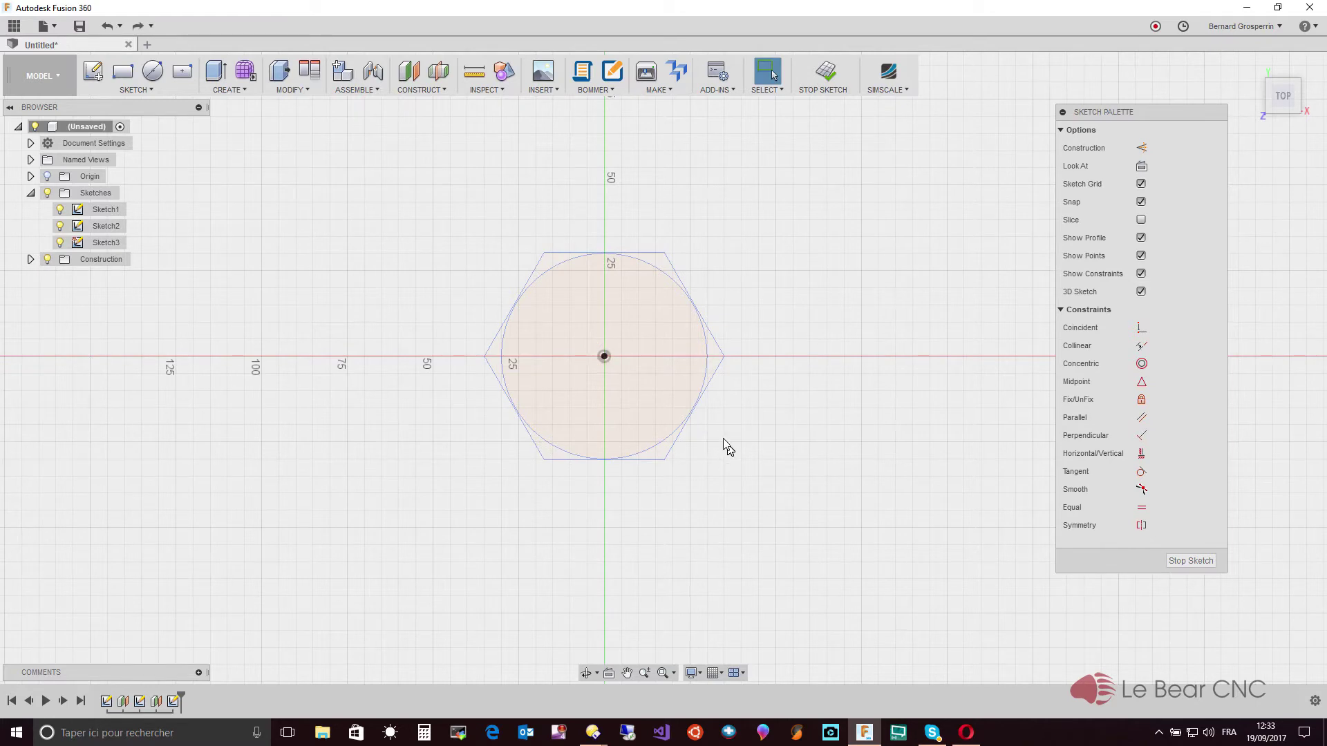
Step: Sketch a six-sided inscribed polygon centred on the origin, sized and aligned to a corner vertex of the hexagon below
click(156, 91)
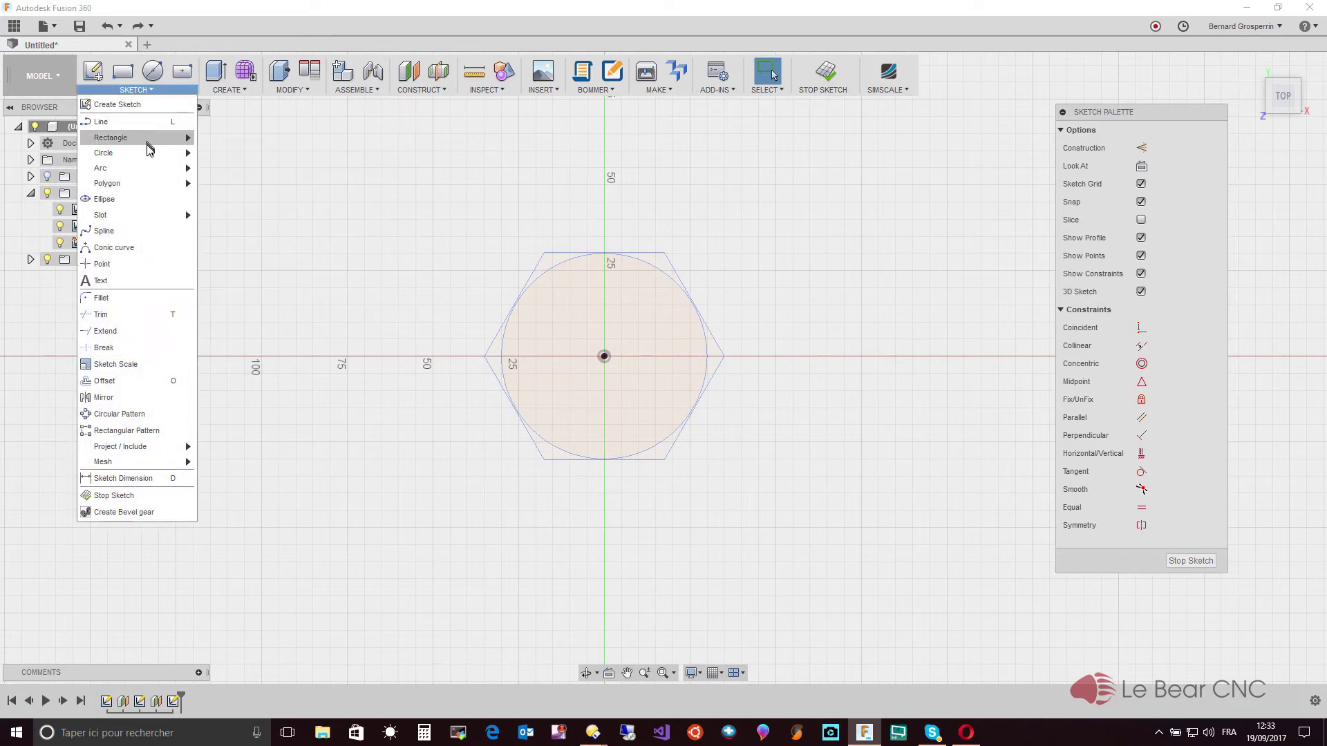
mouse_move(137, 184)
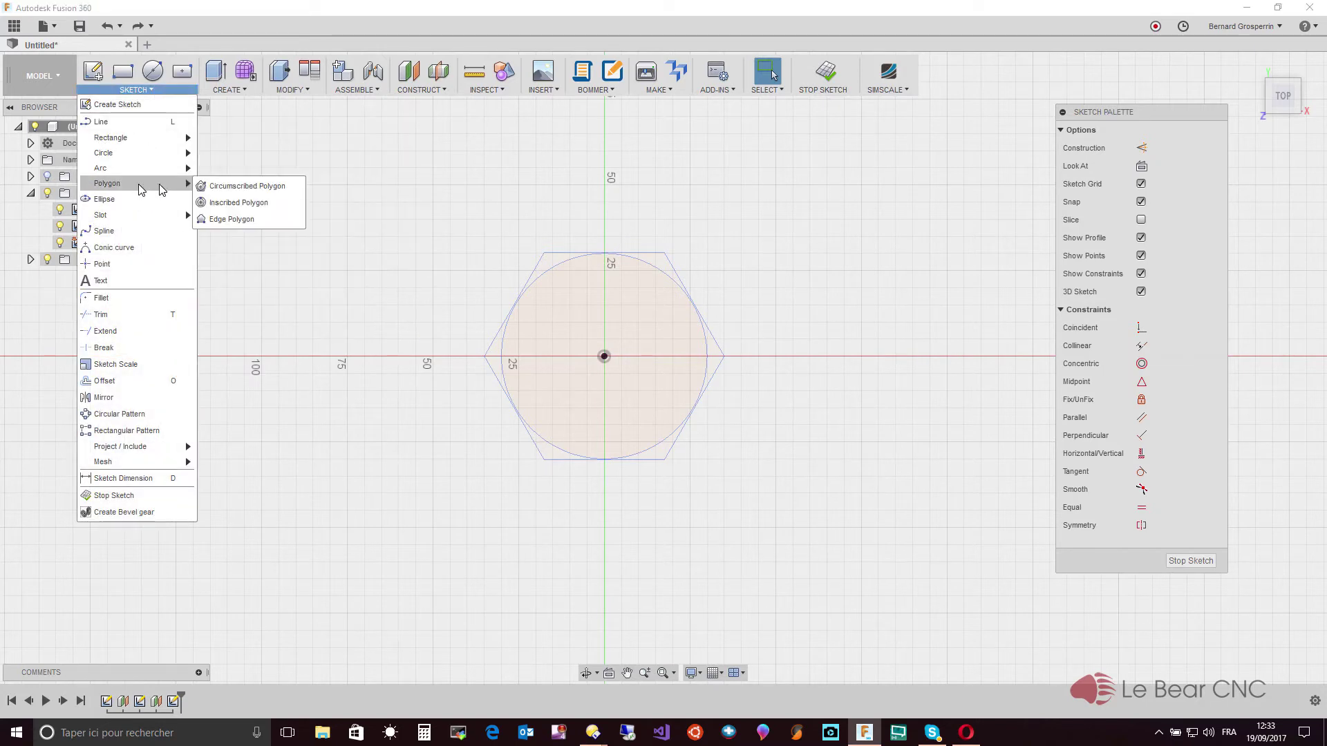
click(229, 204)
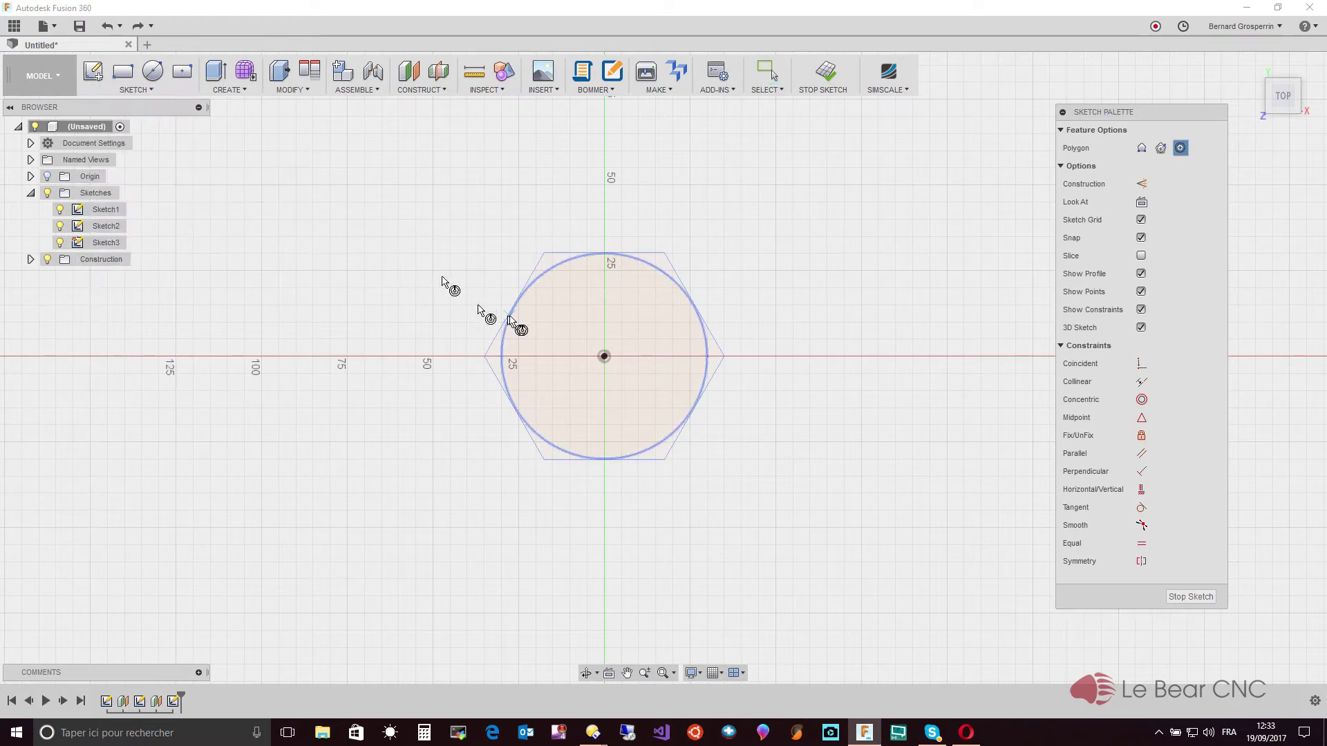
click(604, 356)
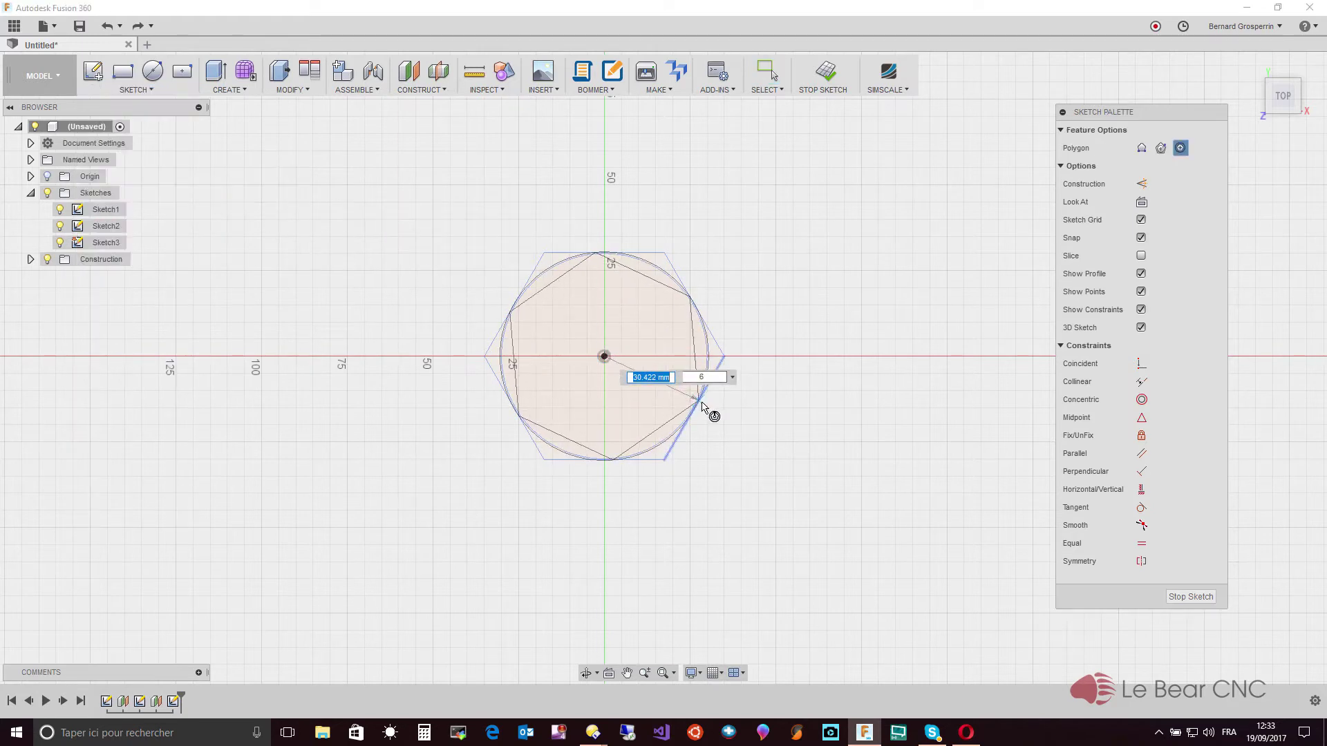
click(662, 463)
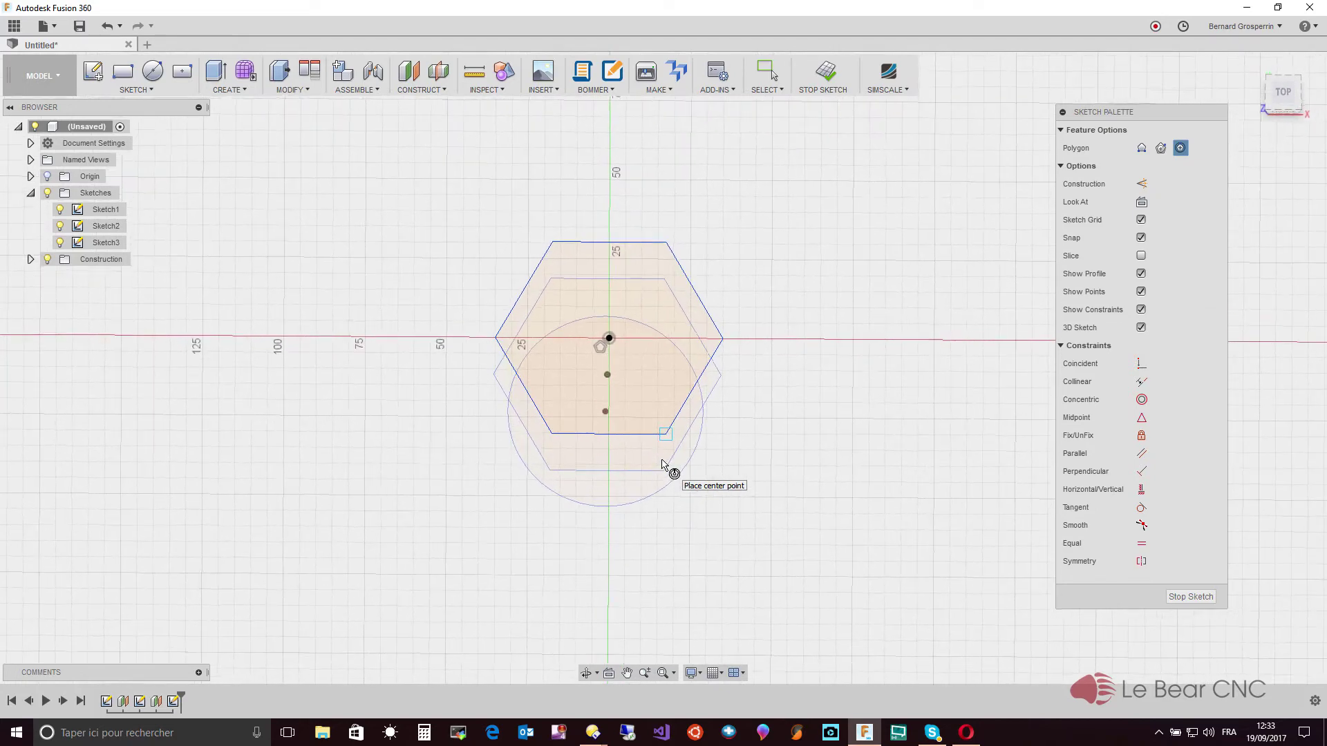
key(Escape)
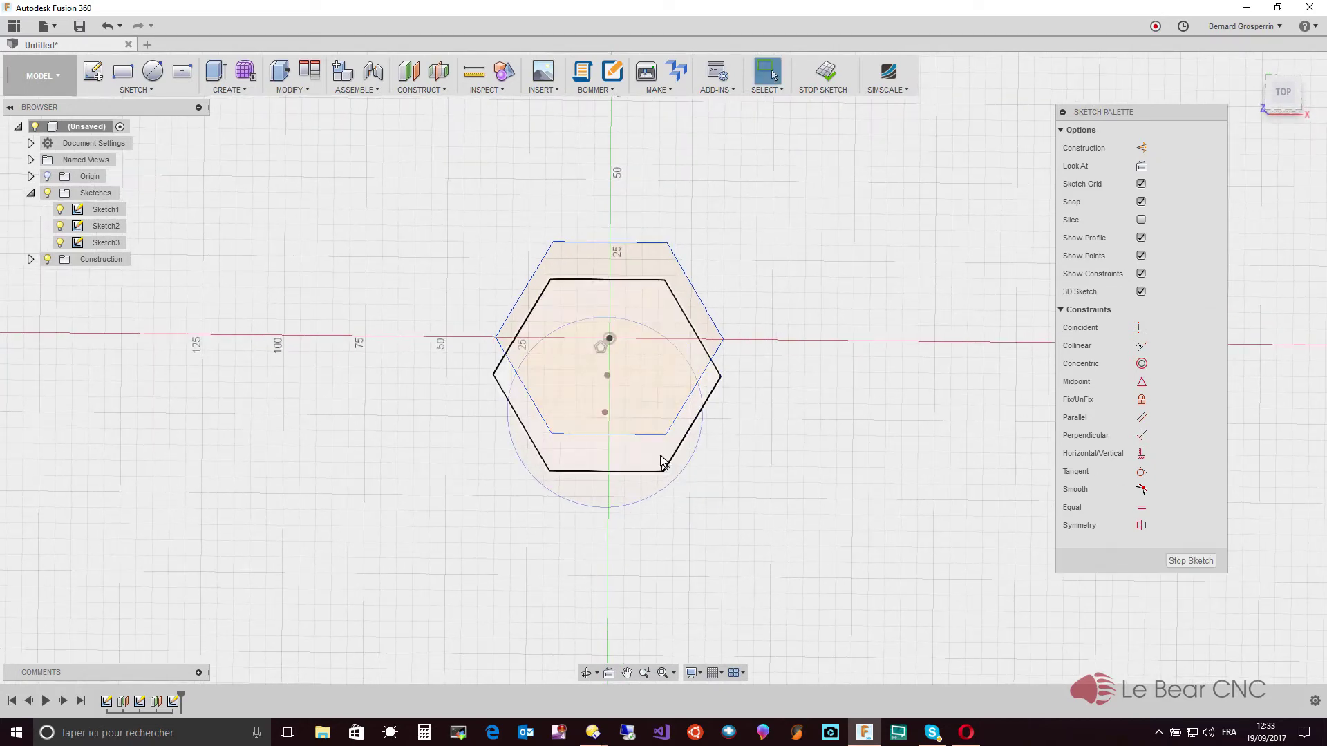
Step: Rotate the new hexagon about its centre so its upper-right vertex sits at about X 30 mm, Y 18 mm
click(667, 243)
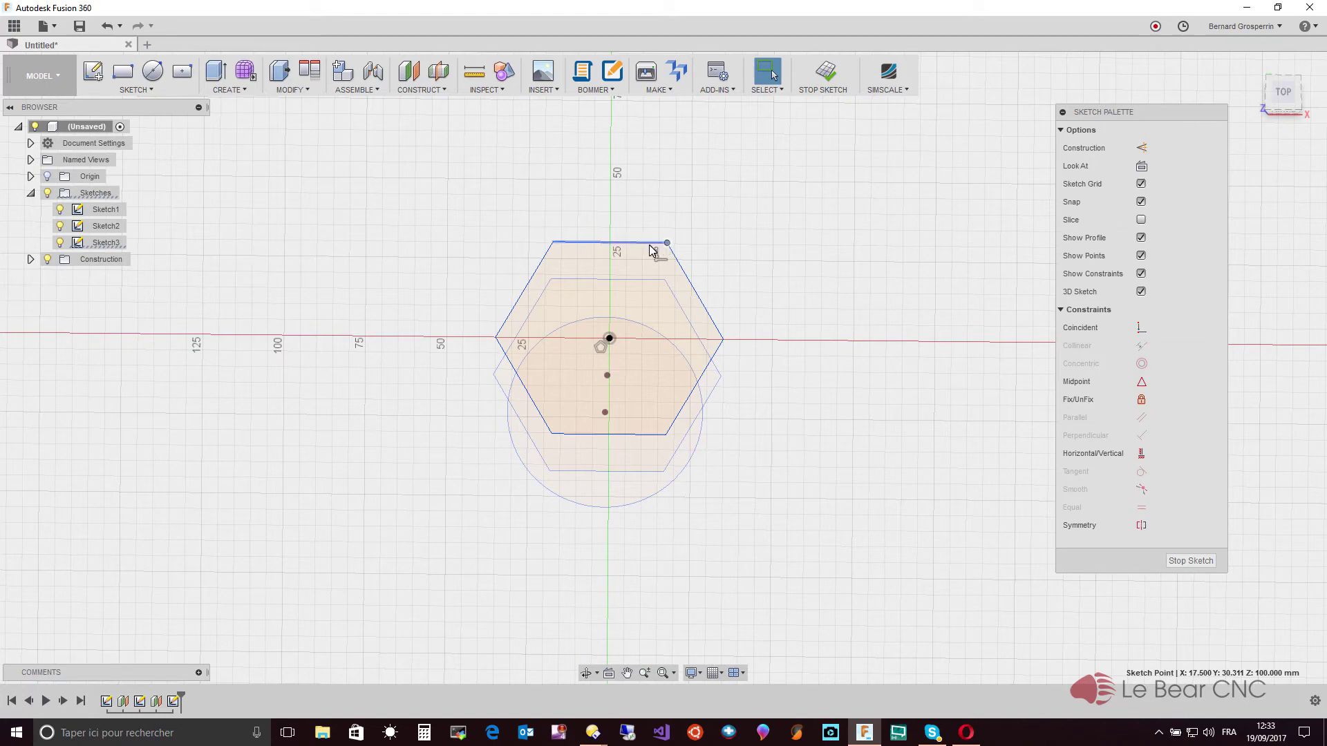
double_click(649, 245)
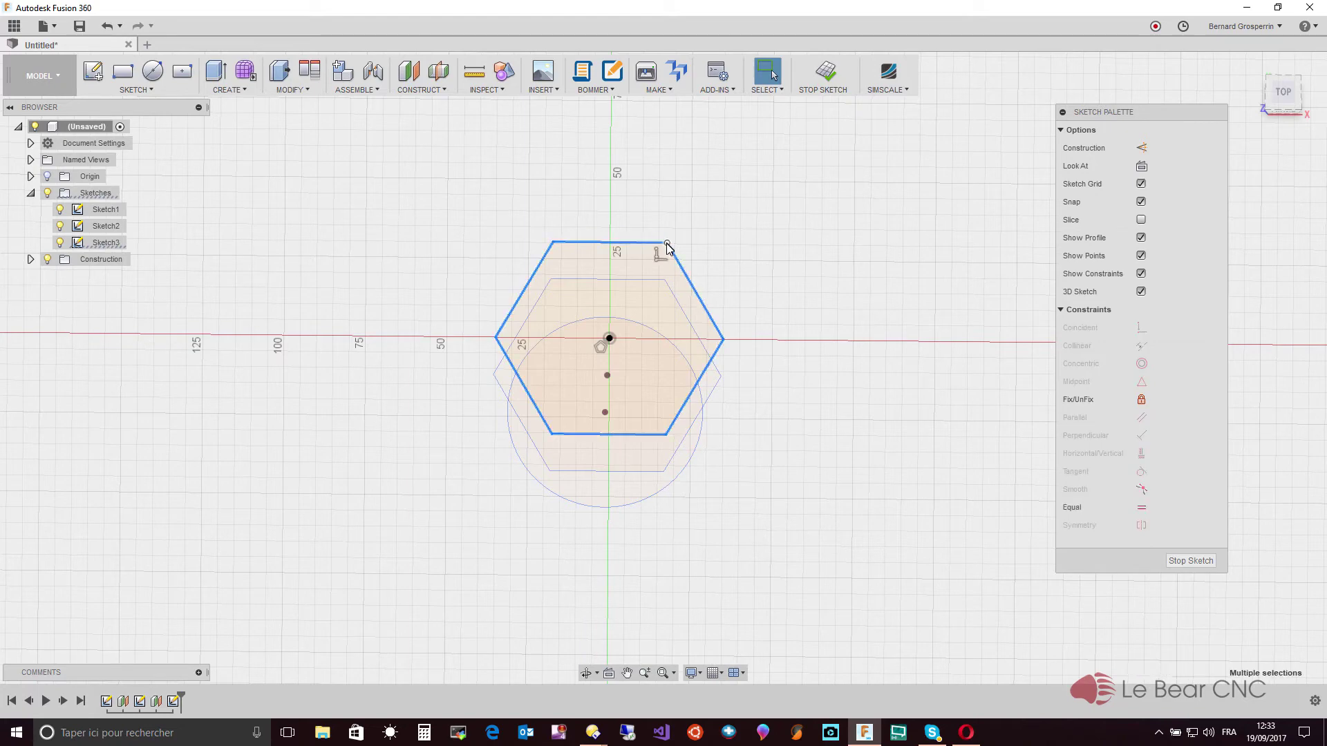
drag(667, 244, 694, 302)
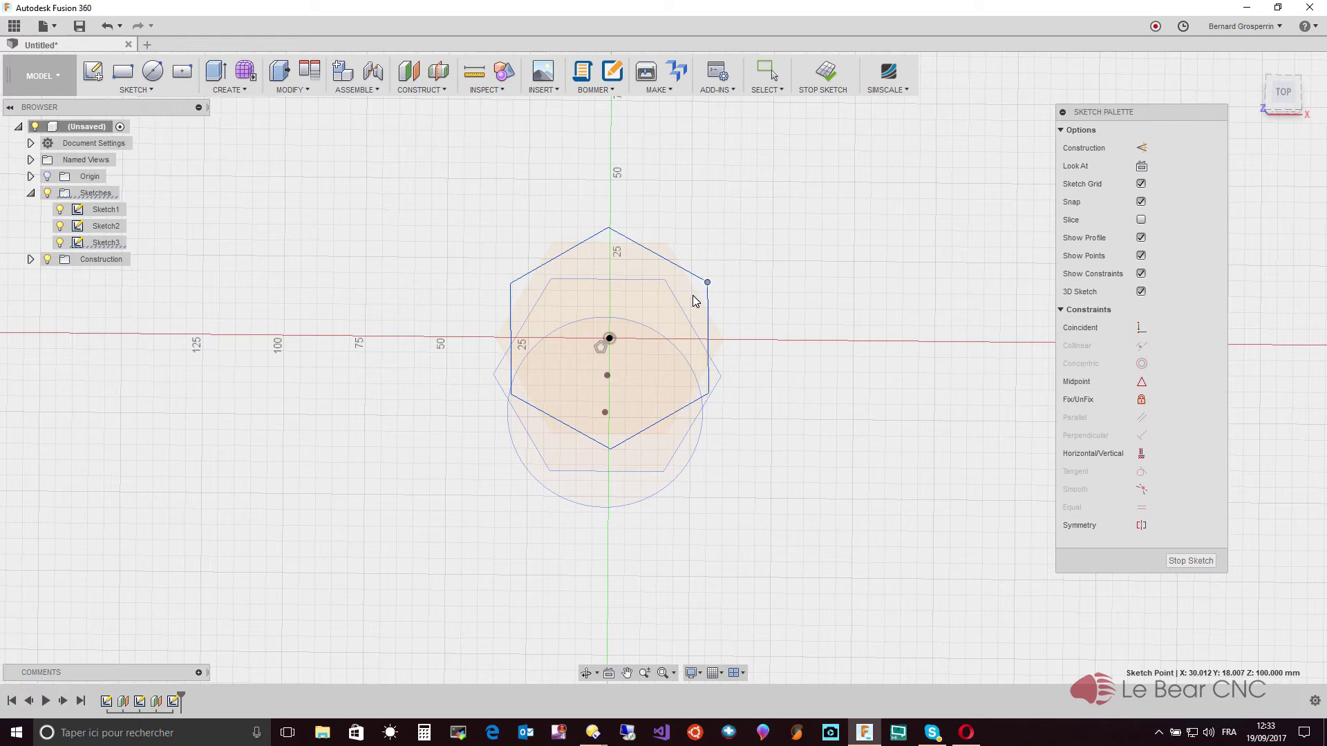
drag(695, 303, 695, 302)
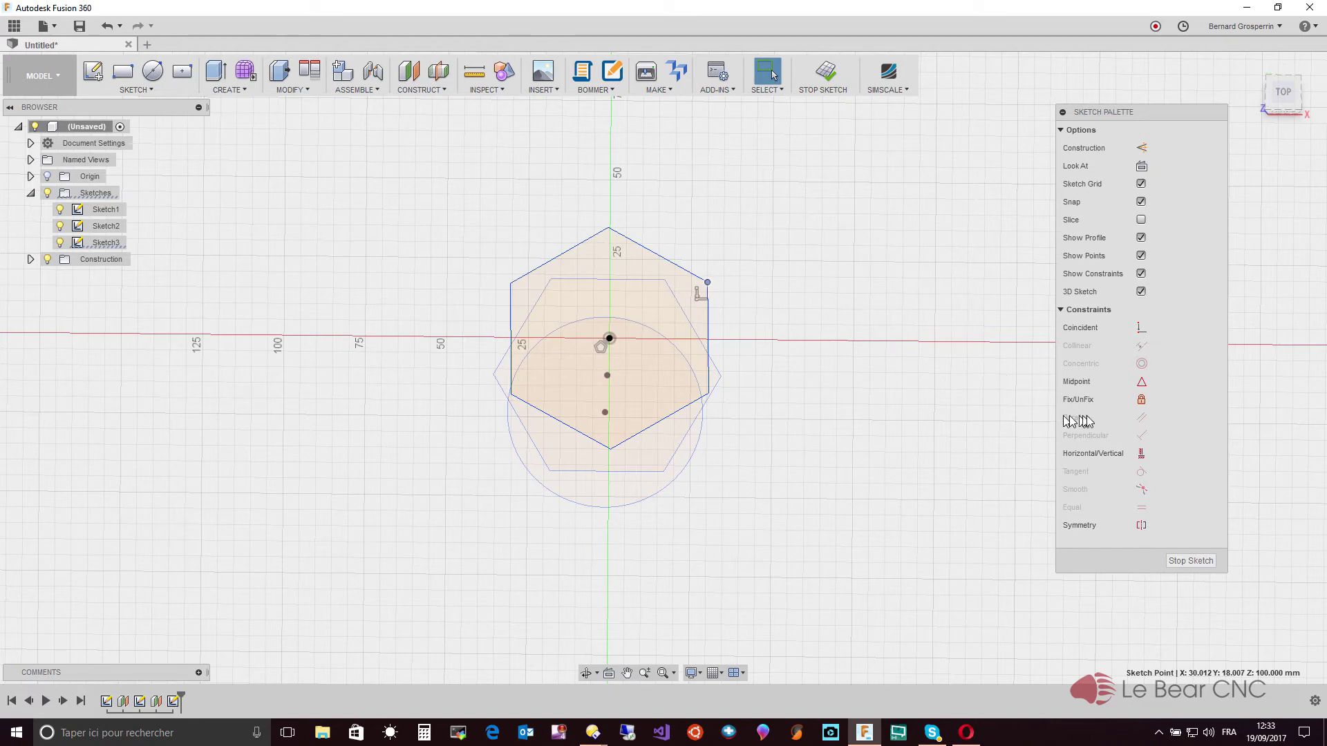
Step: Apply a Horizontal/Vertical constraint to the right-hand side of the rotated hexagon and finish the sketch
click(1140, 455)
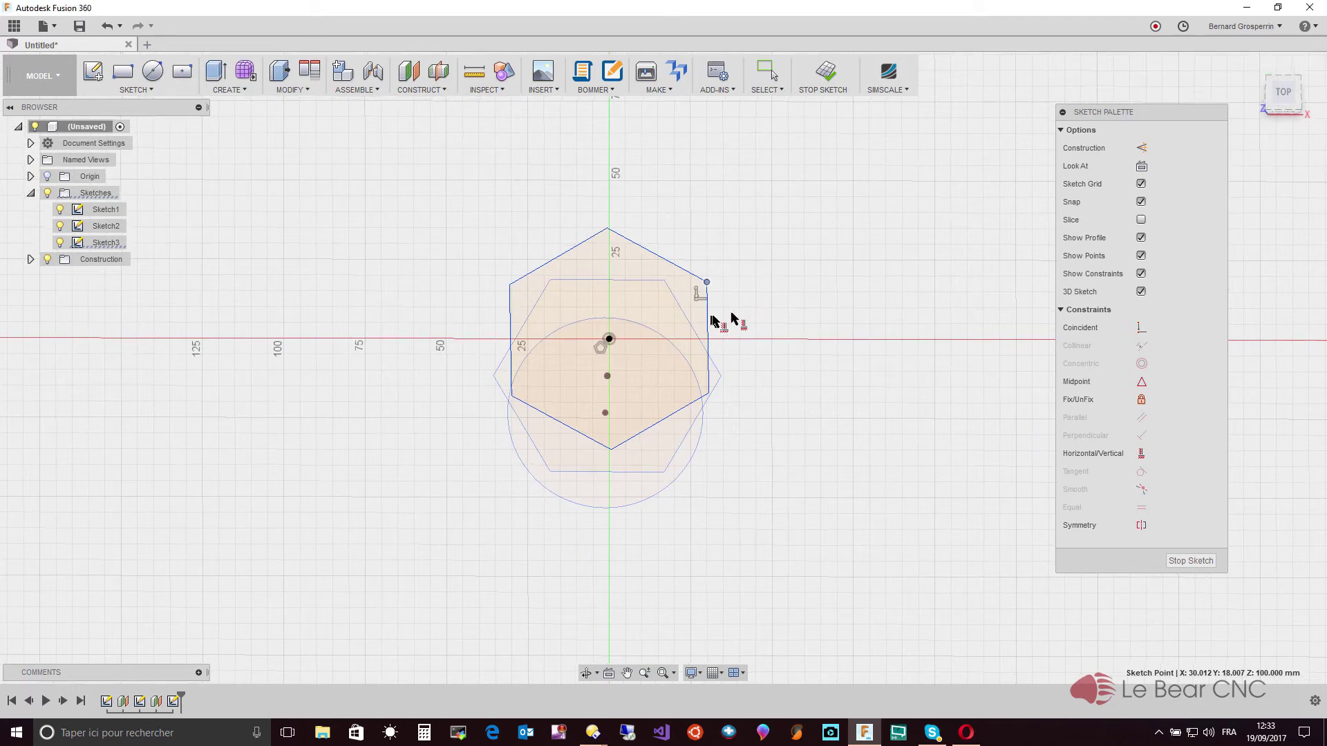
scroll(744, 313, up, 5)
shift+middle_drag(747, 313, 795, 335)
key(Escape)
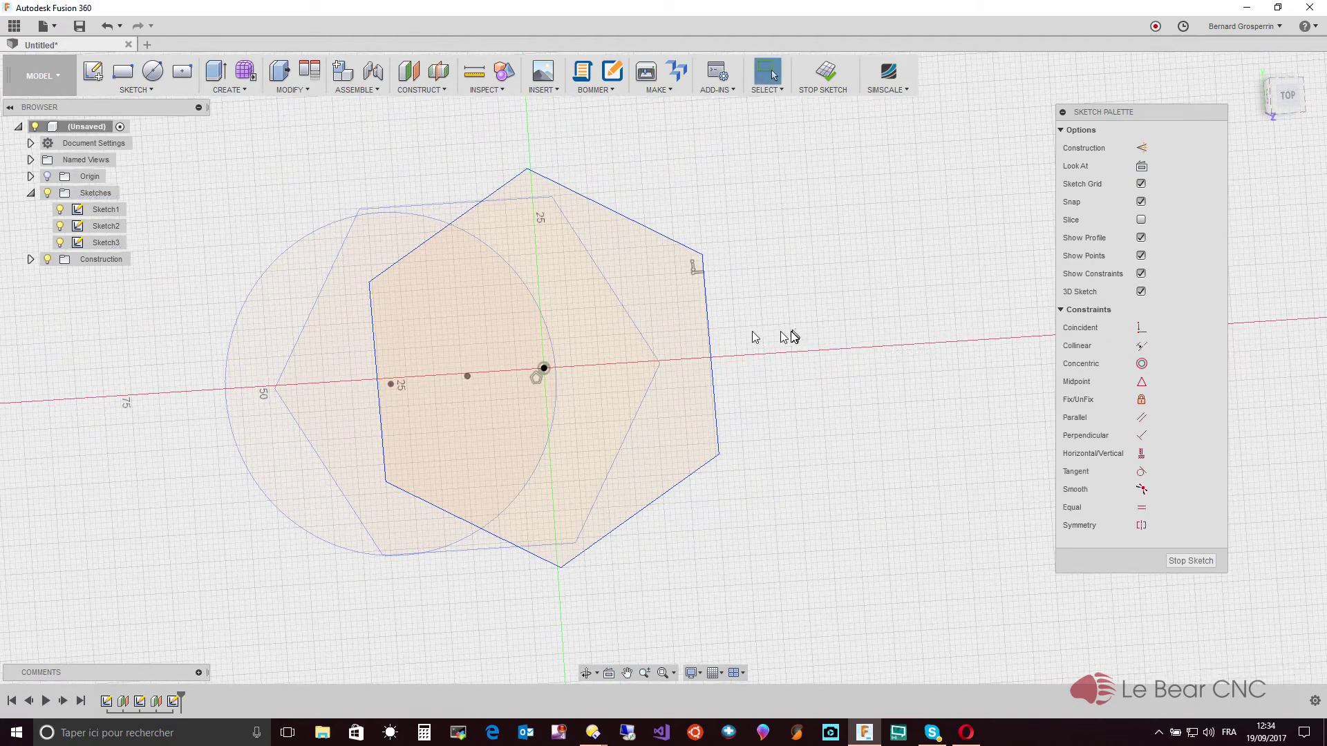
click(713, 338)
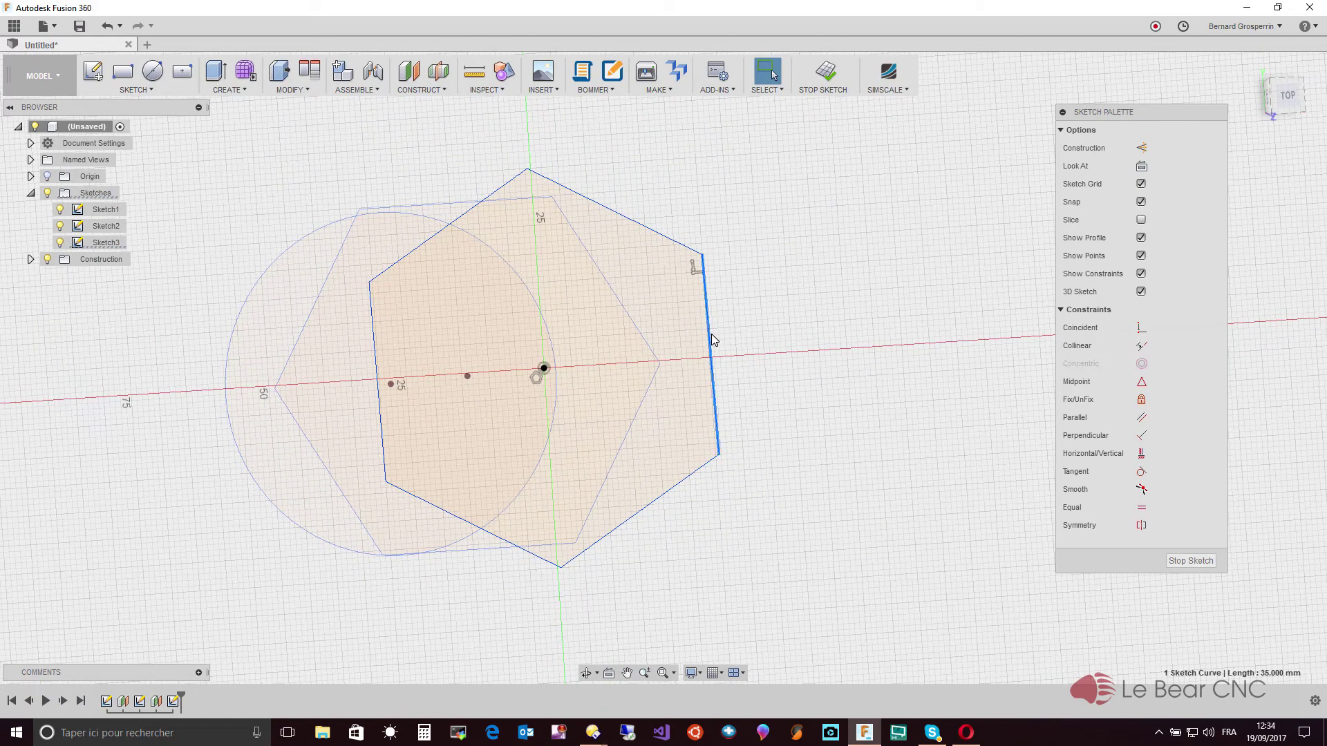
click(1141, 455)
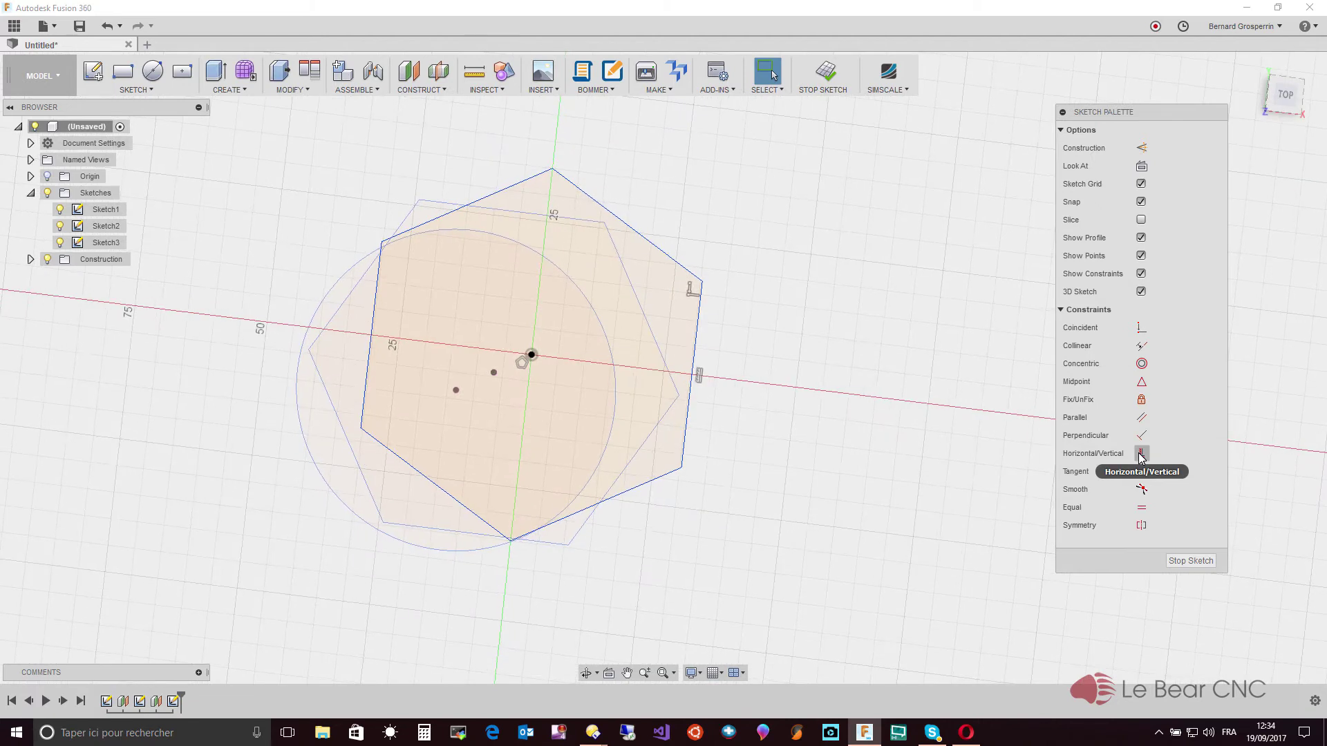
click(1190, 561)
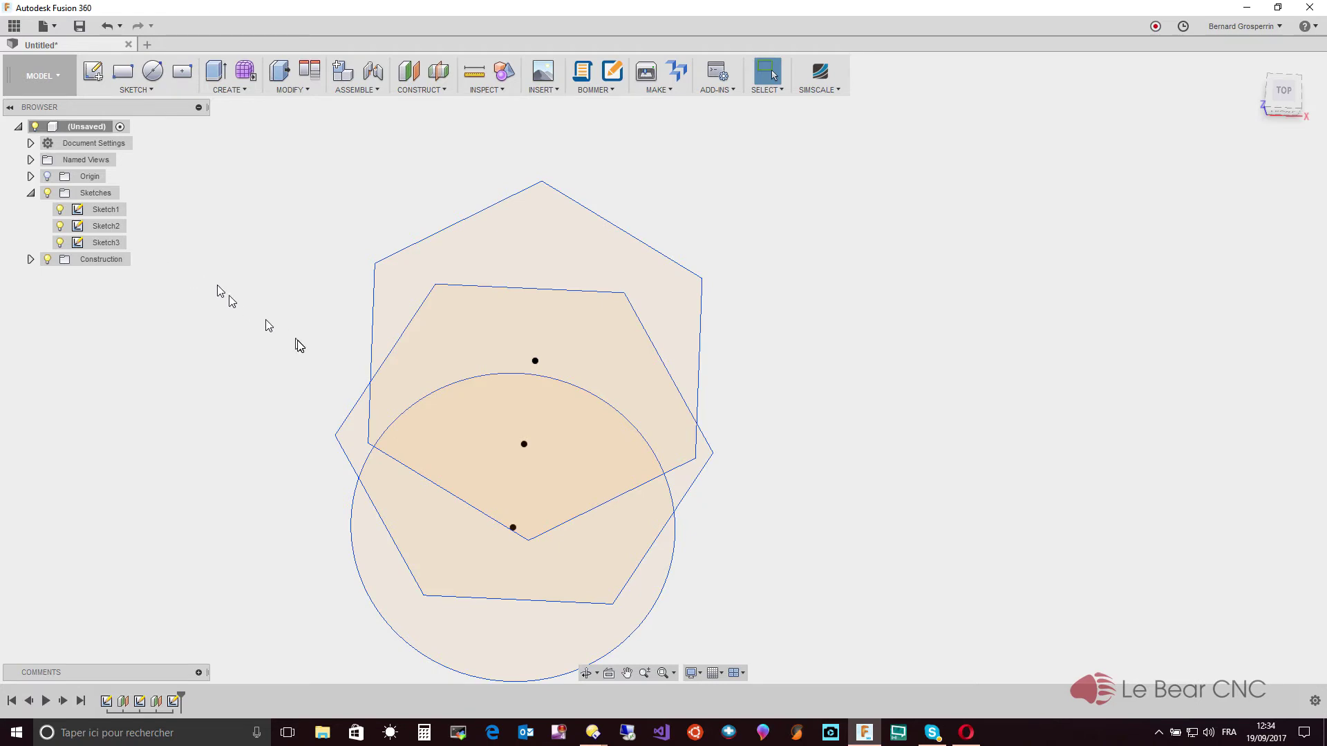
Step: Reopen the topmost hexagon's sketch for editing
mouse_move(263, 323)
shift+middle_down()
mouse_move(462, 459)
mouse_move(484, 515)
shift+middle_up()
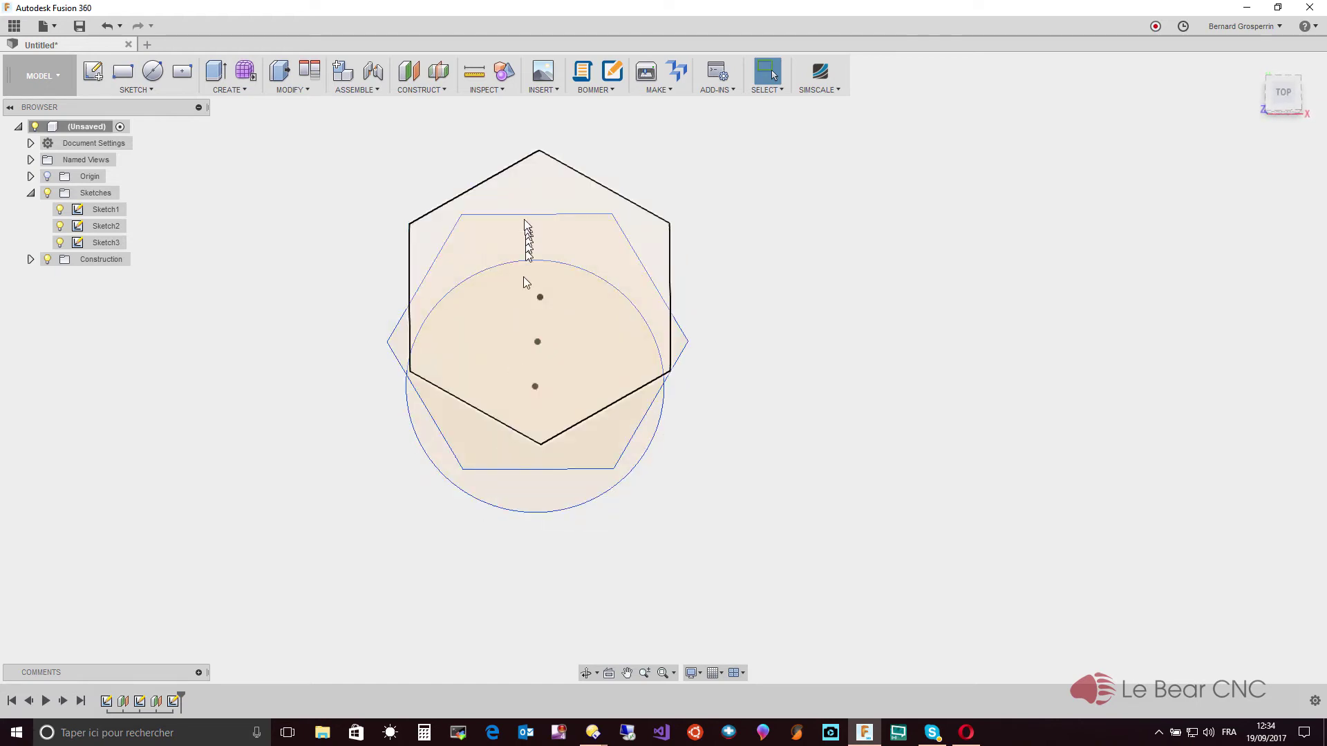
click(532, 197)
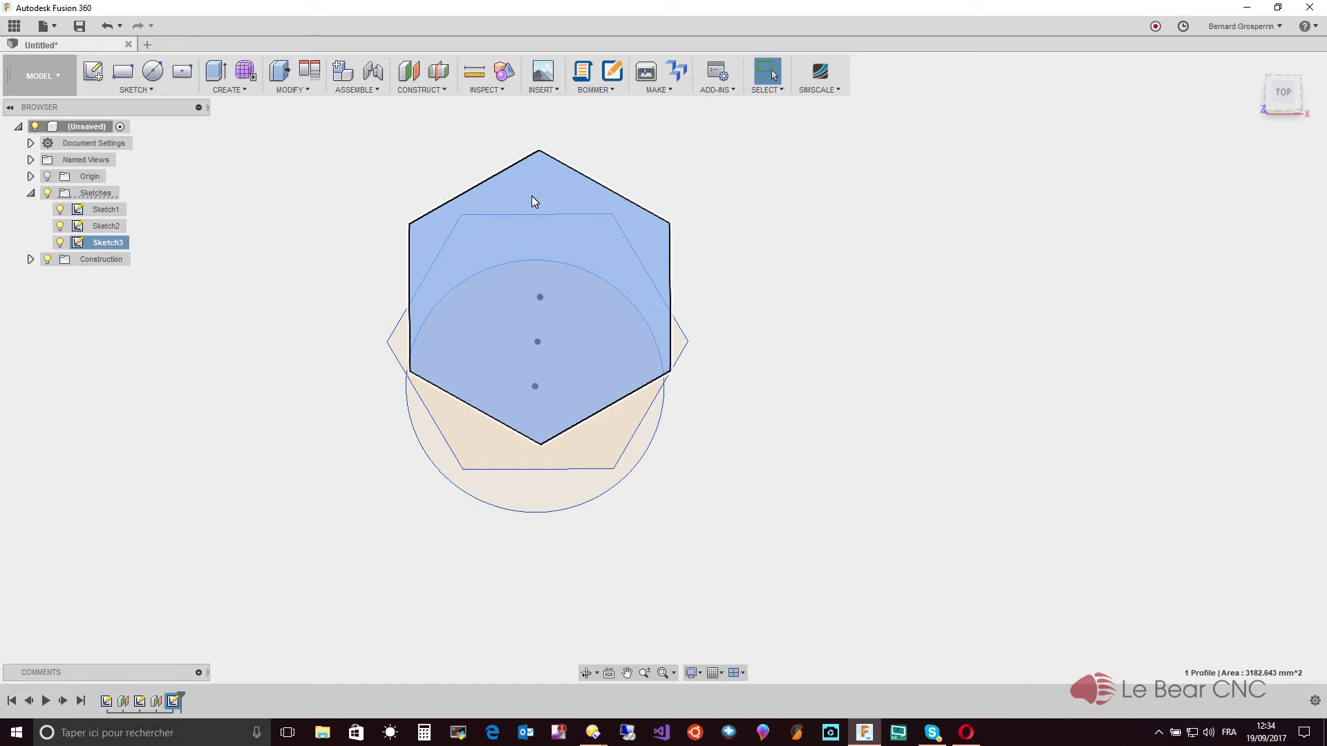
right_click(532, 197)
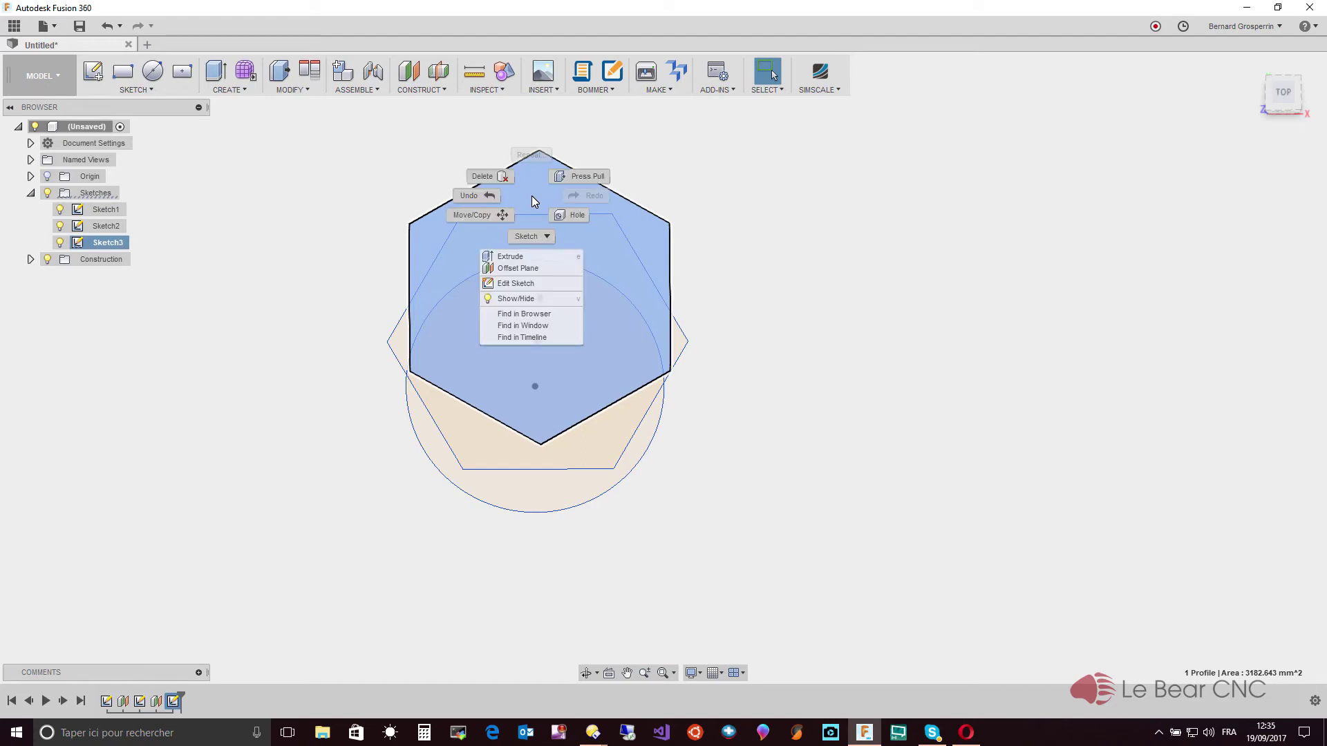
click(529, 283)
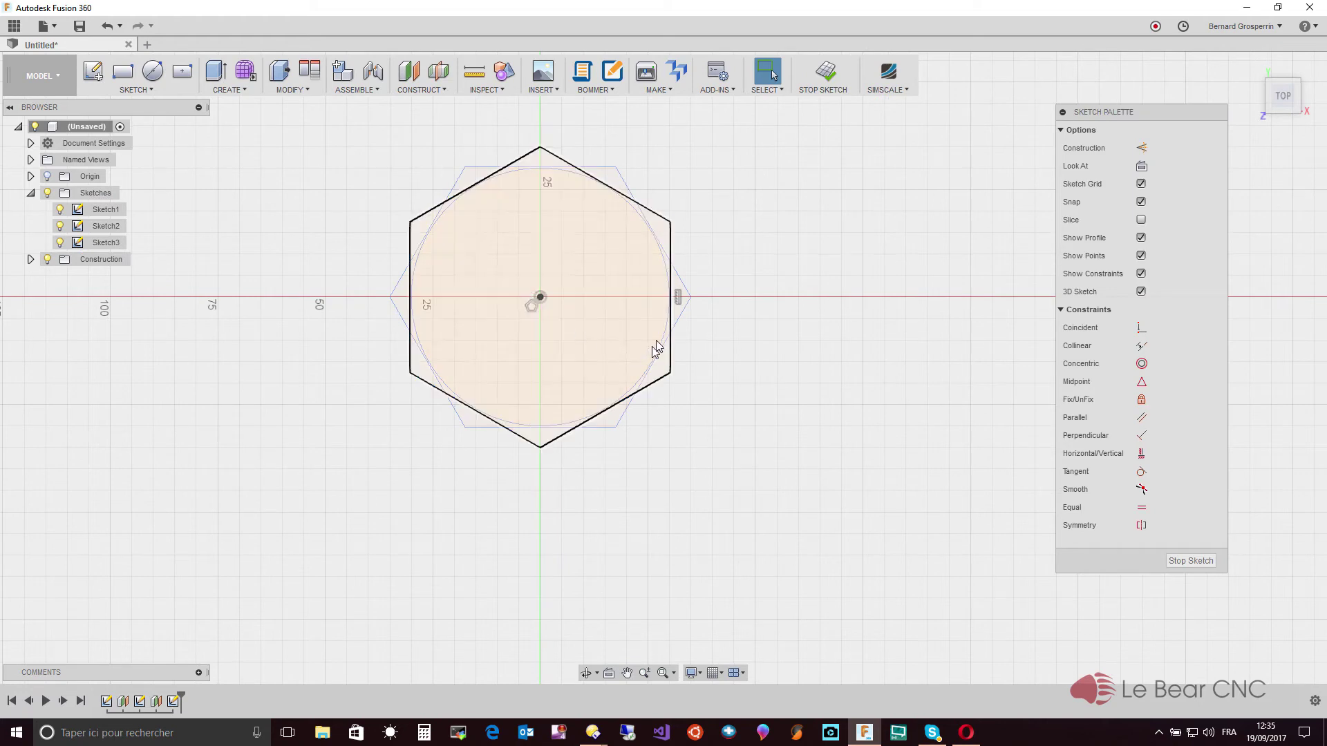
click(672, 304)
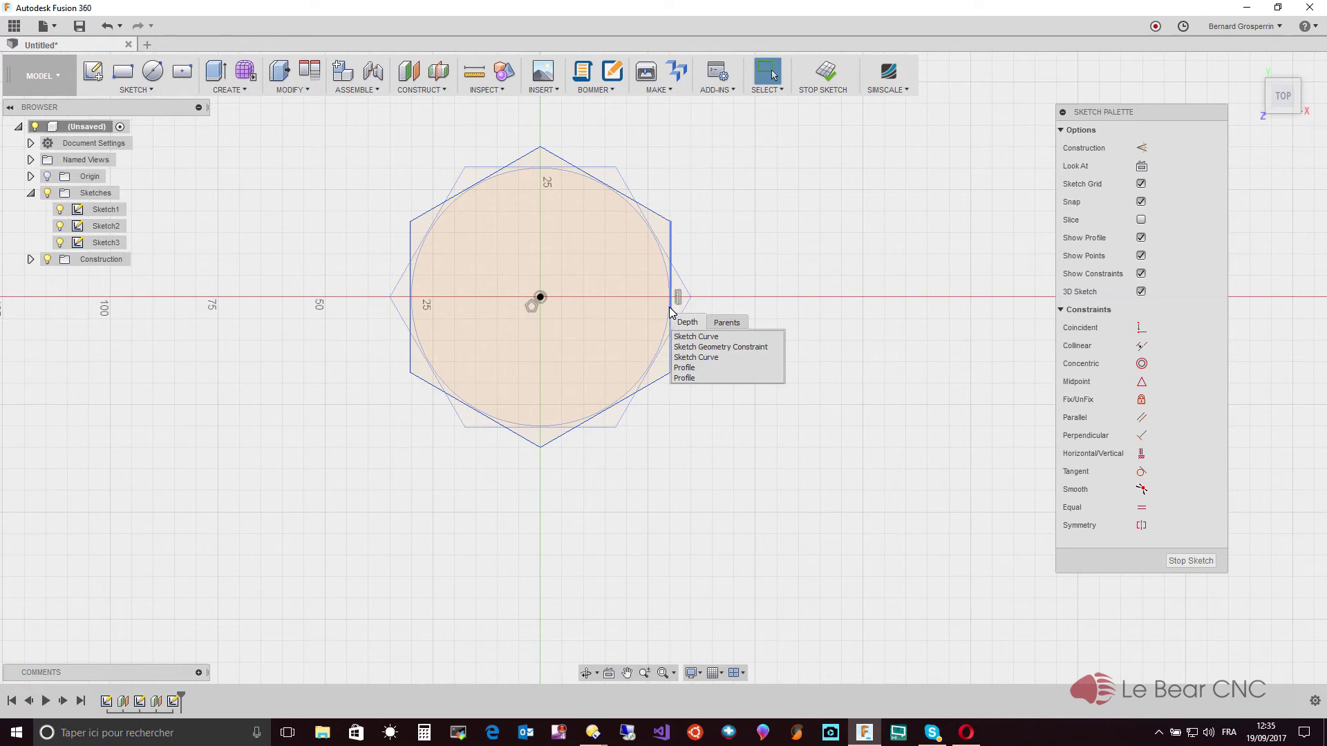
click(636, 396)
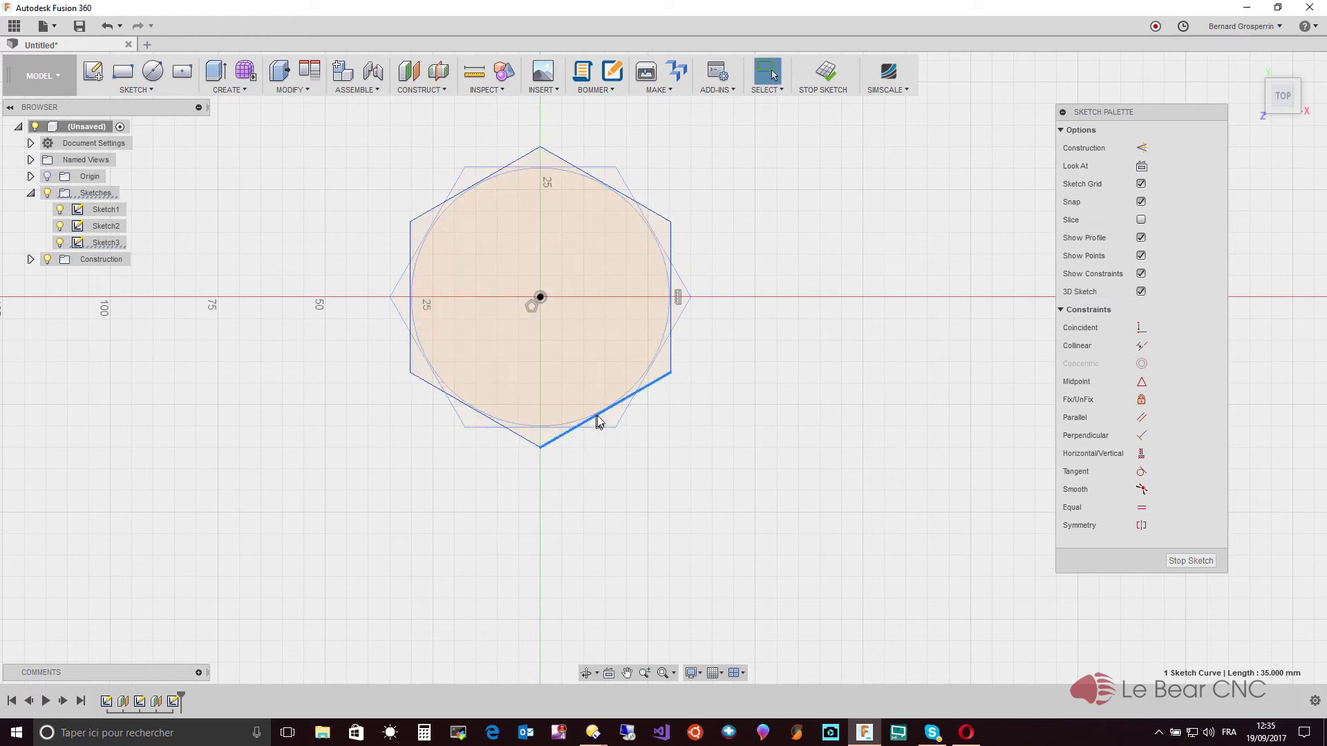
right_click(600, 418)
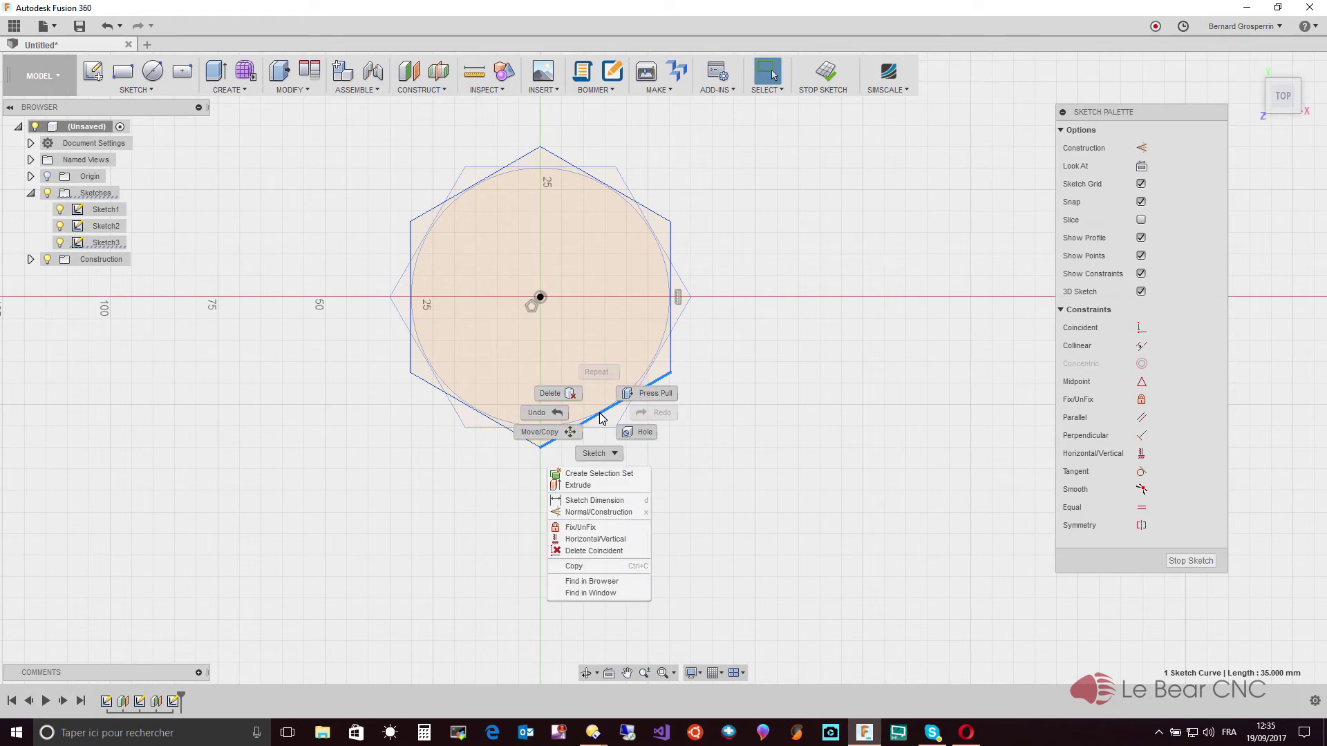
click(593, 500)
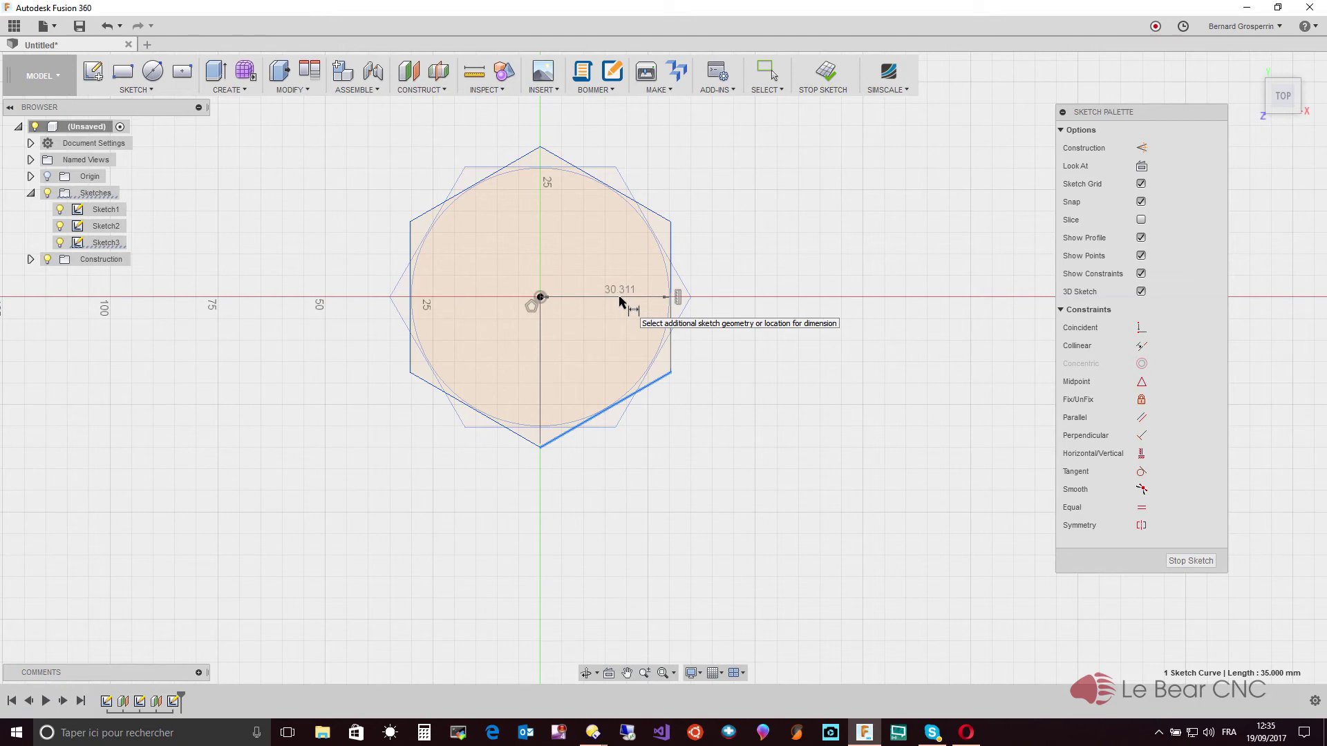
key(Escape)
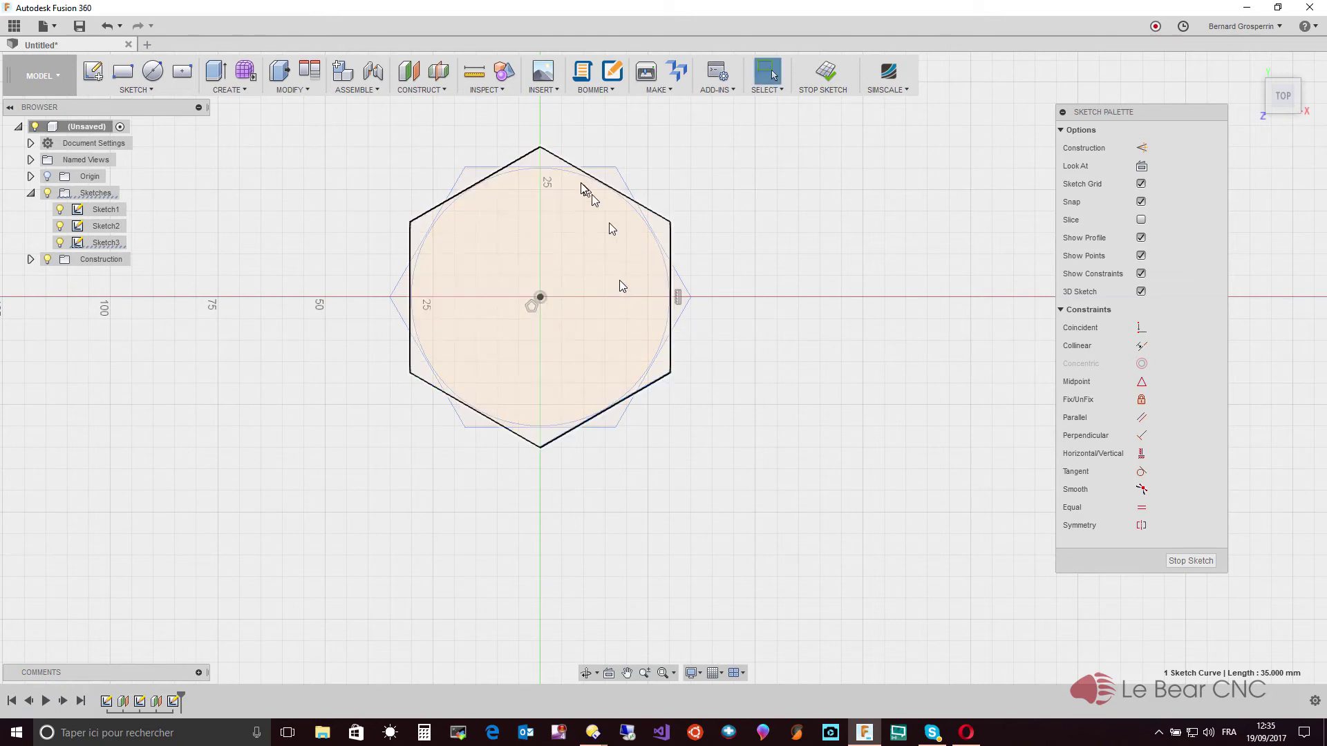
Step: Delete the whole rotated hexagon from the topmost sketch
click(532, 158)
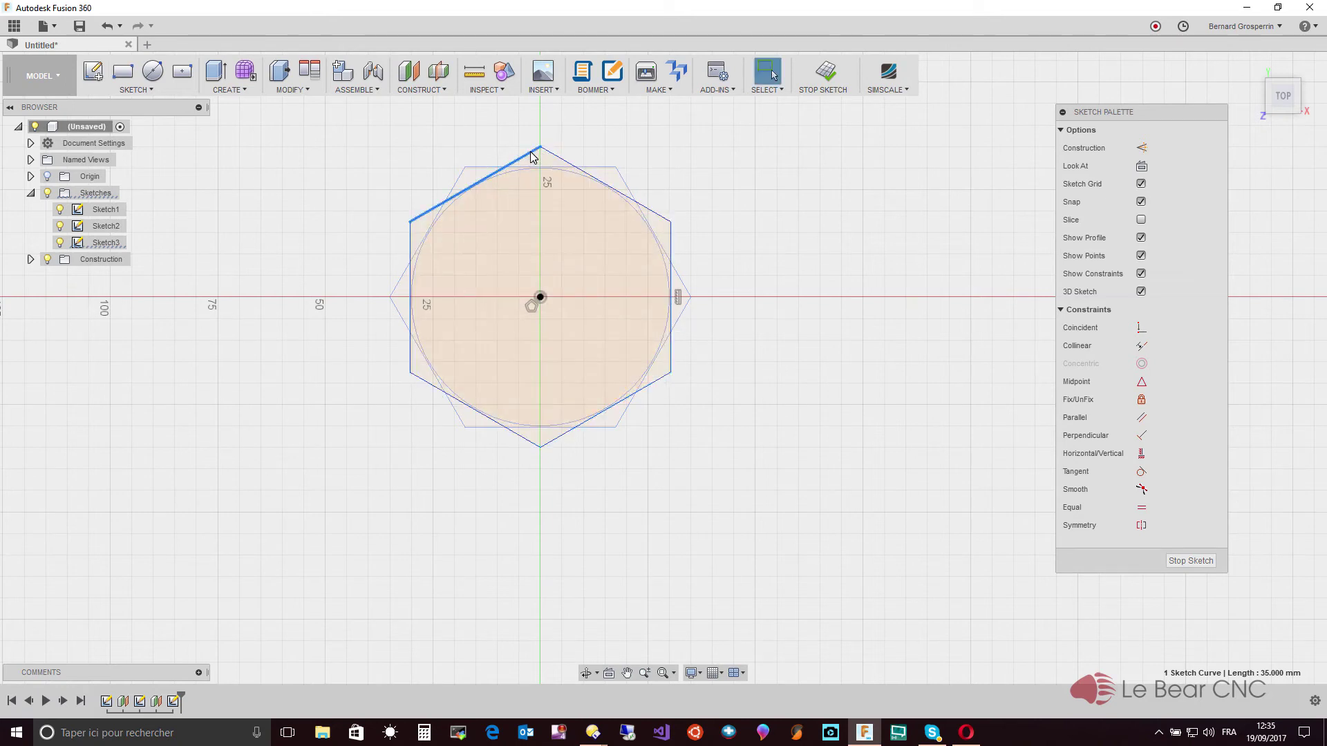
double_click(529, 152)
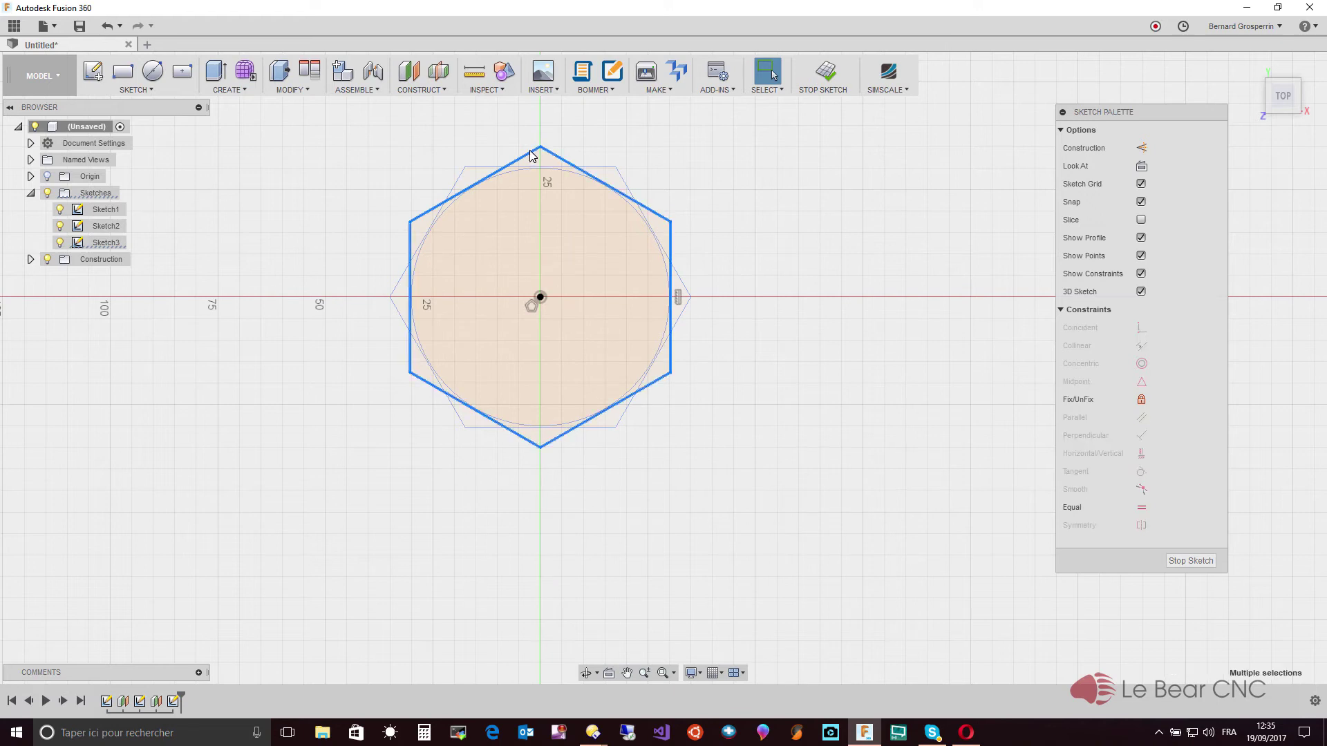
key(Delete)
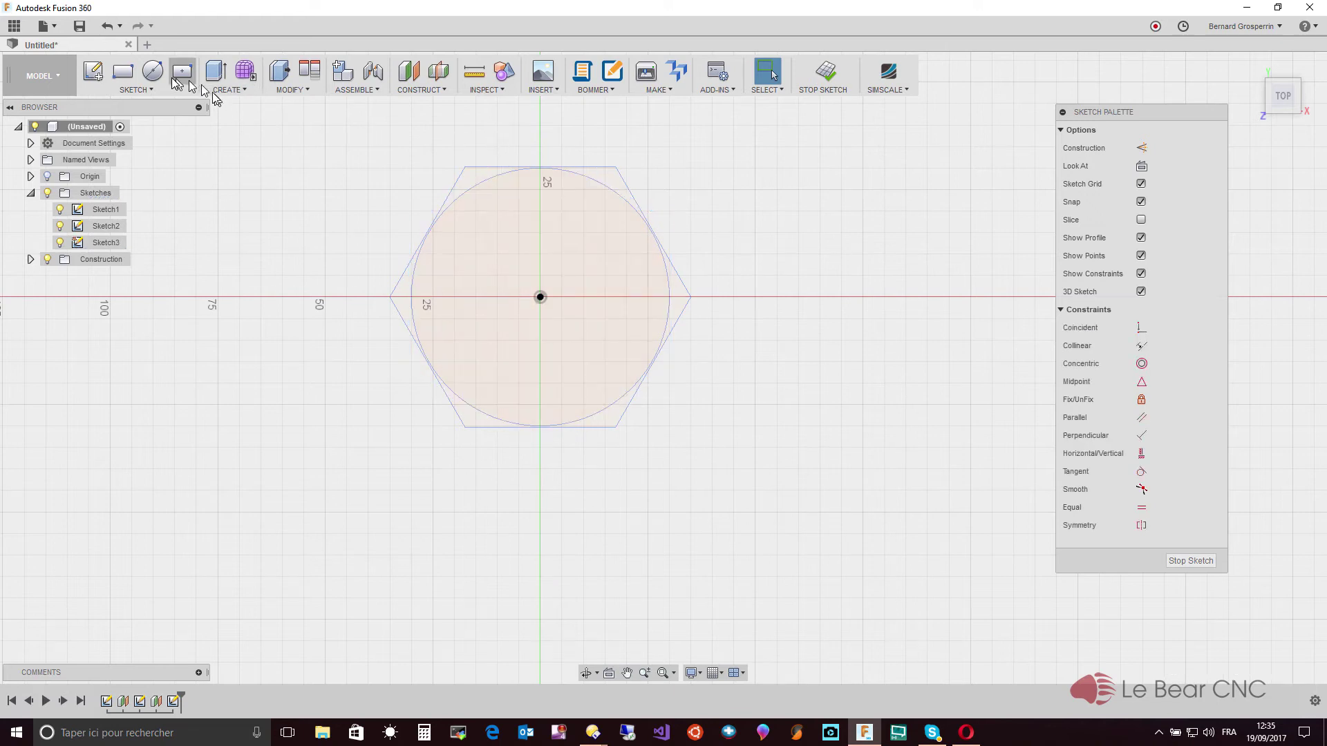
Step: Sketch a six-sided inscribed polygon centred on the origin with a 45 mm radius, oriented with two sides vertical
click(150, 91)
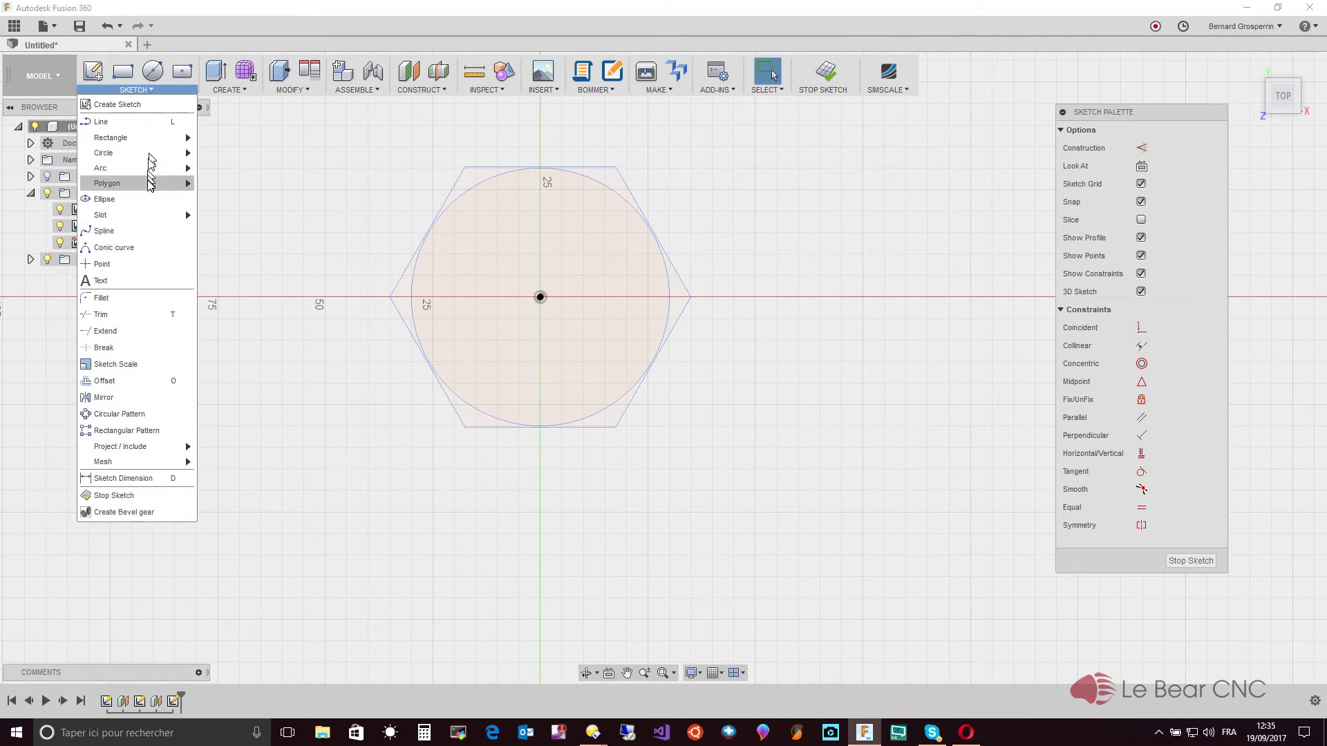
mouse_move(150, 191)
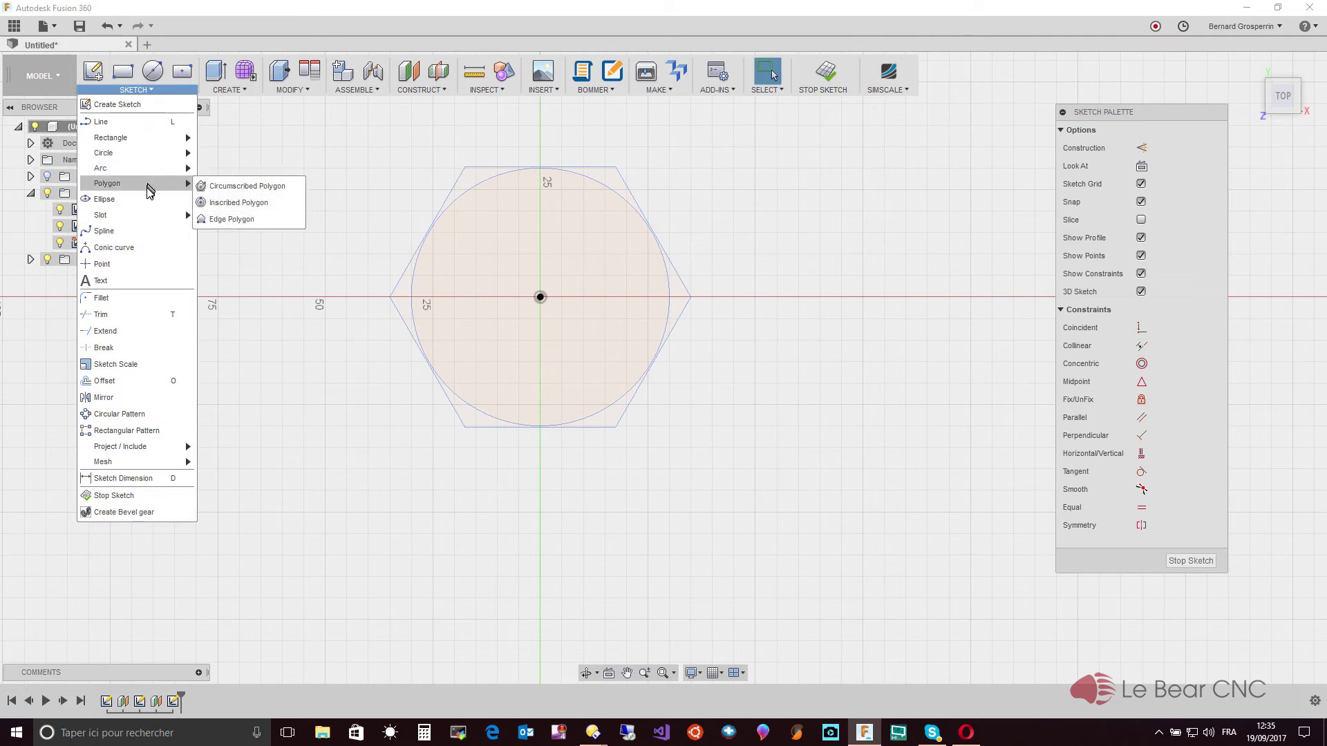
click(249, 203)
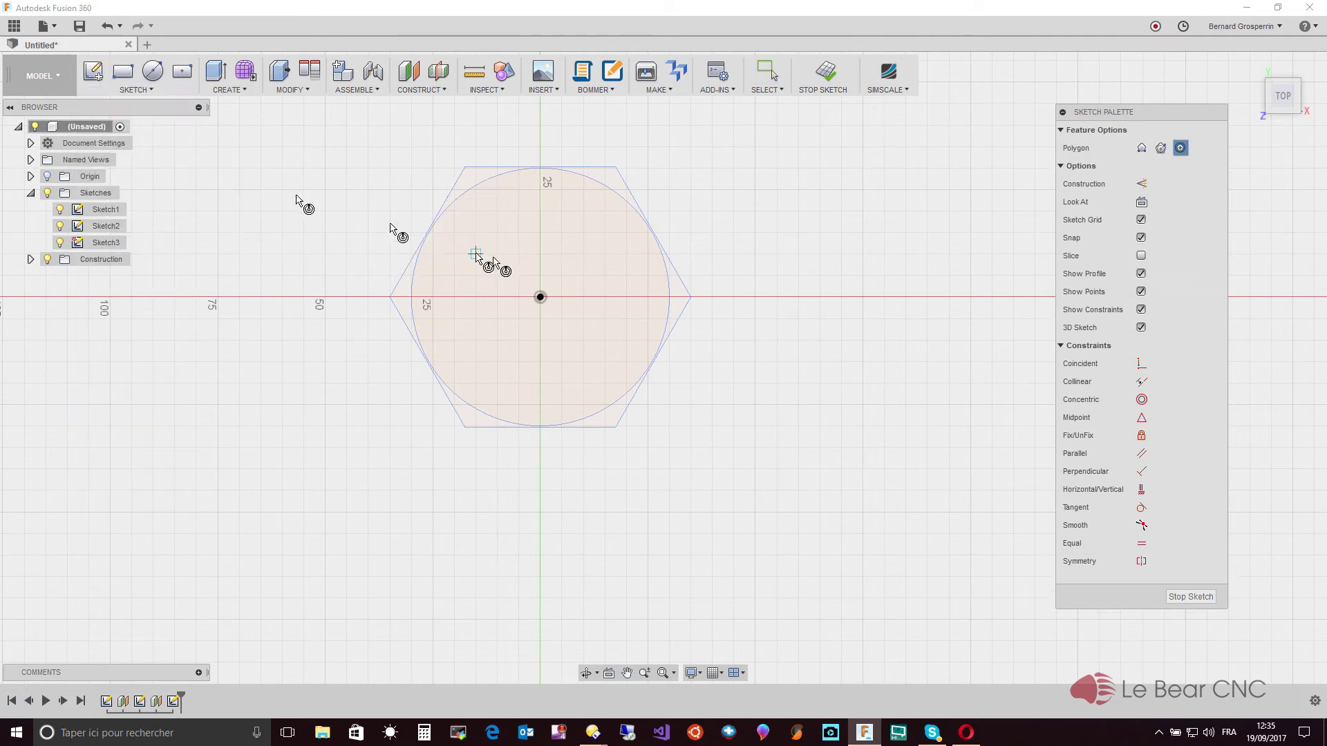
click(539, 297)
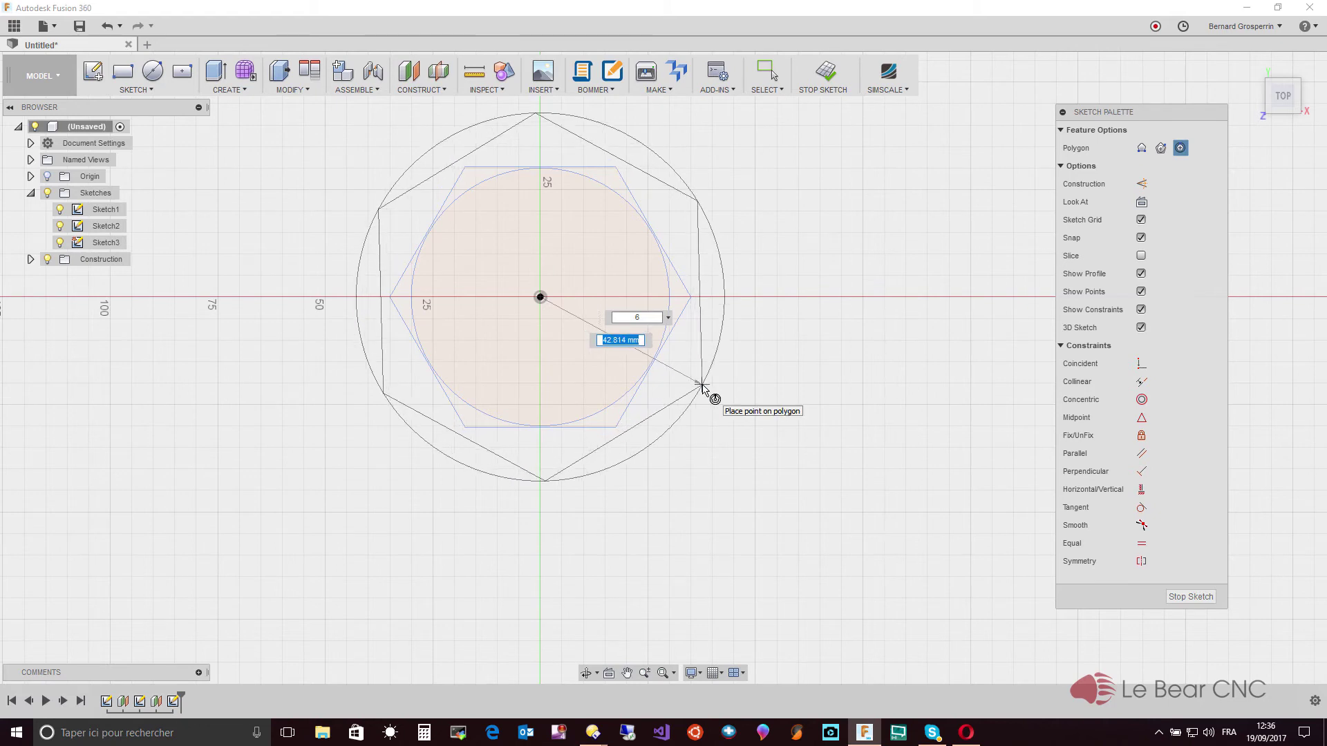
text(45)
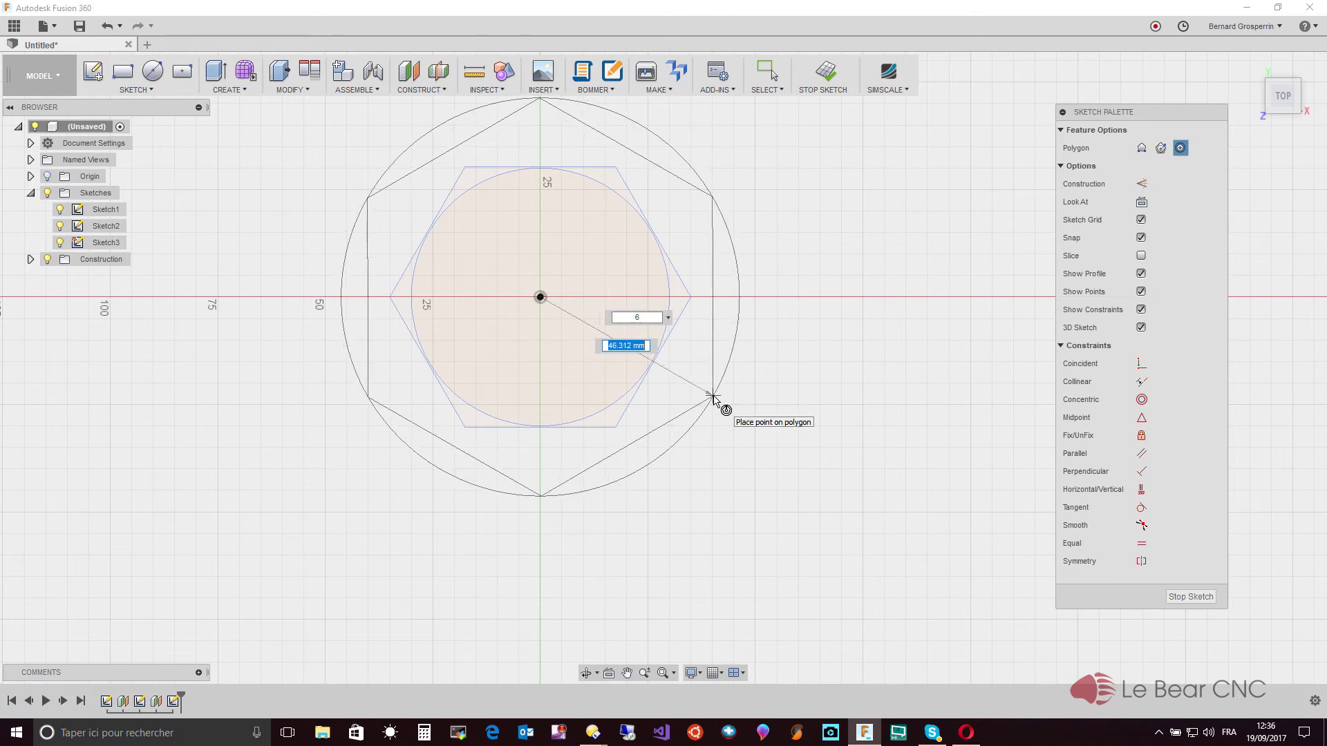
text(45)
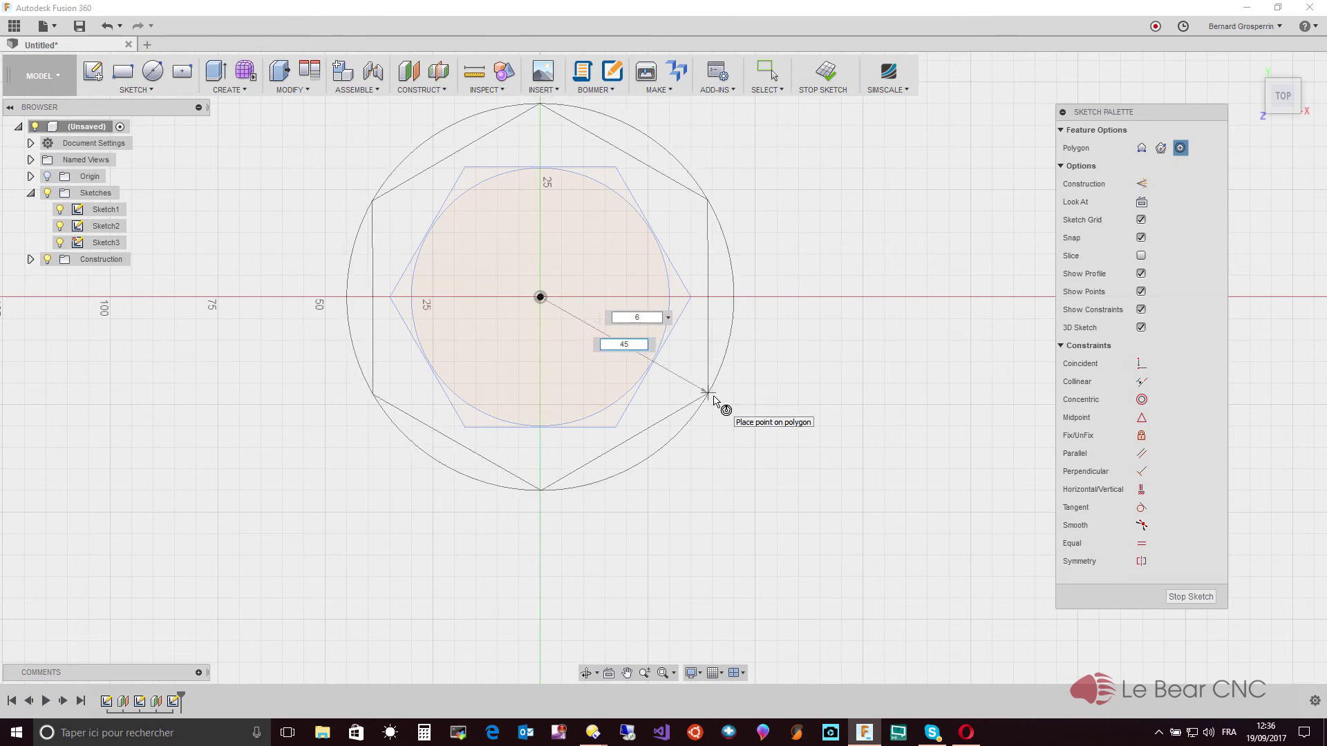
key(Return)
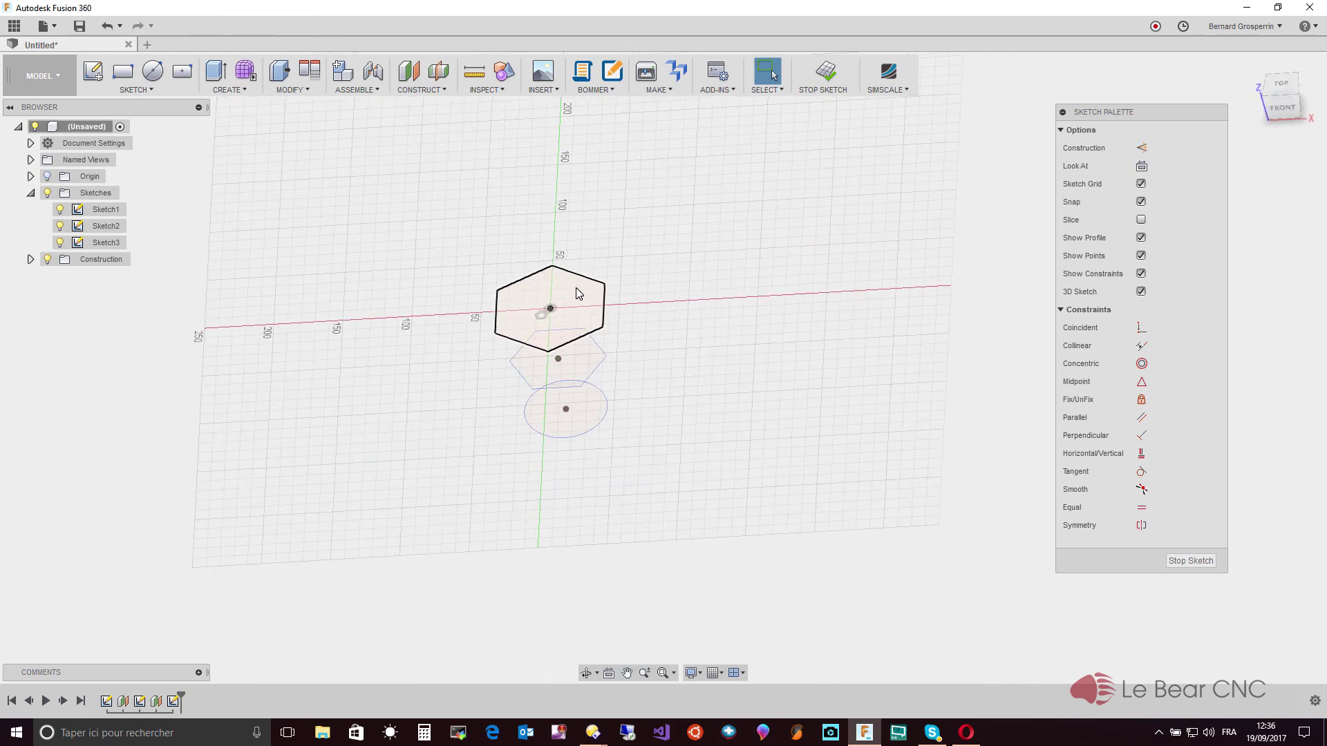
Step: Create an offset plane 10 mm above the topmost hexagon profile
click(409, 71)
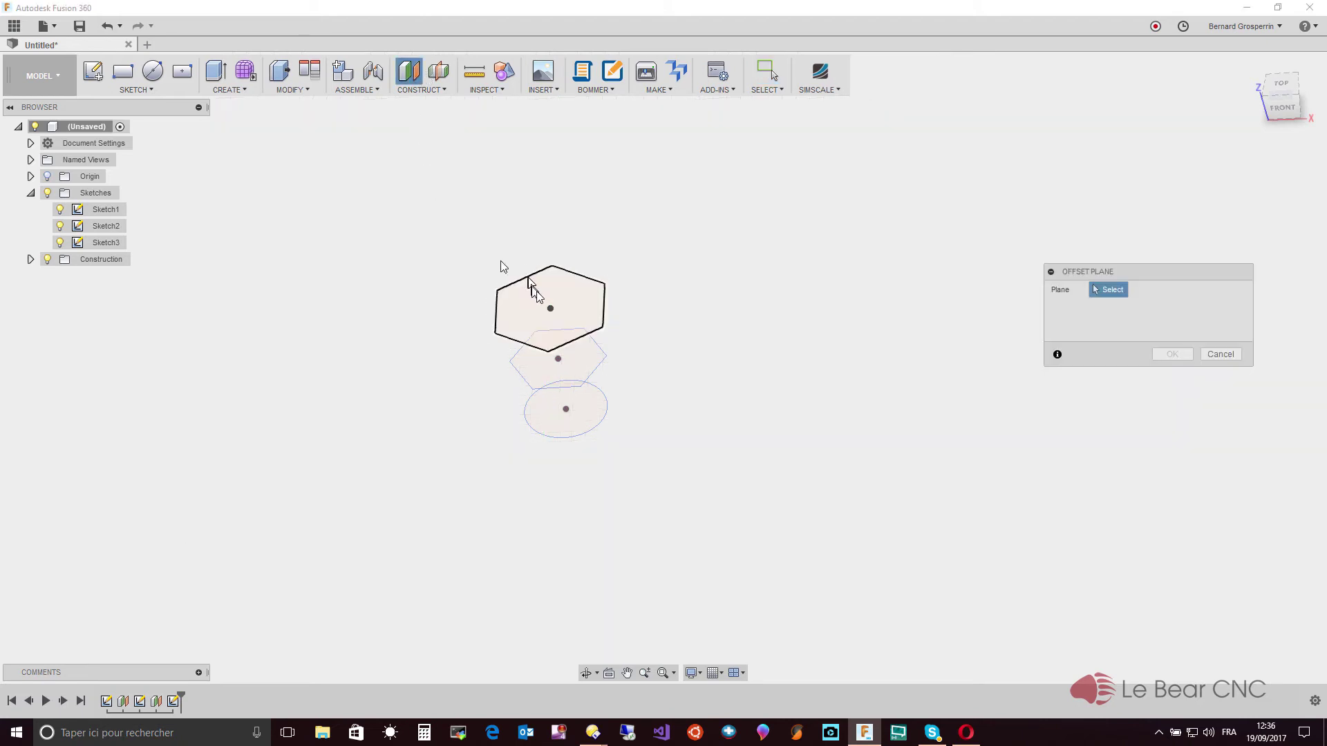
click(553, 303)
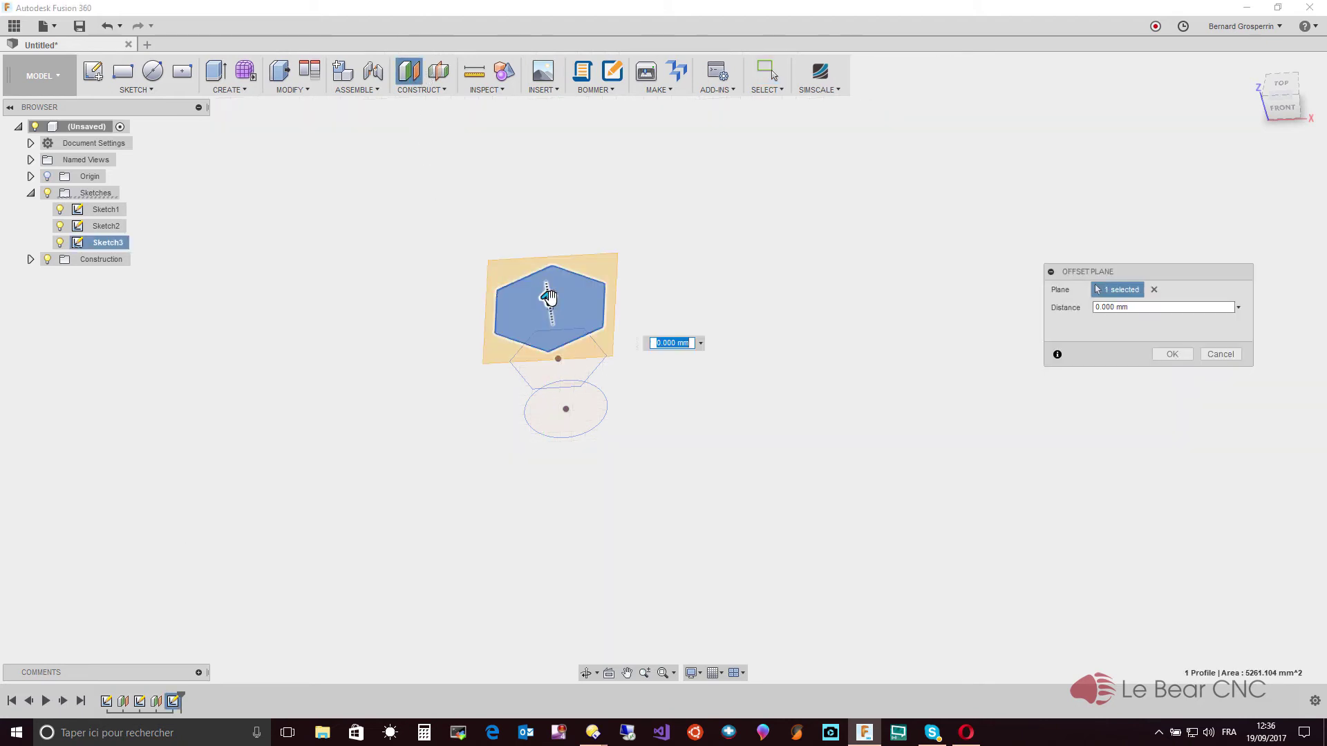
drag(550, 297, 539, 251)
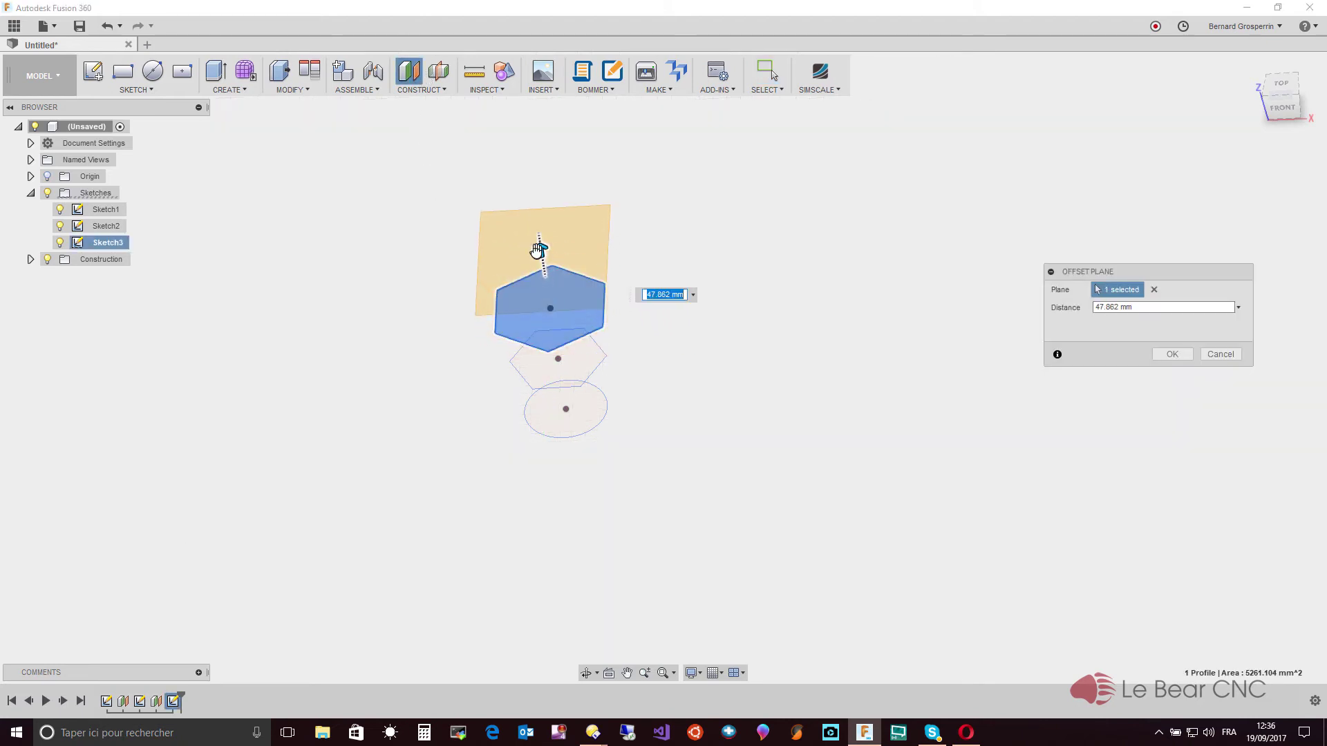
text(10)
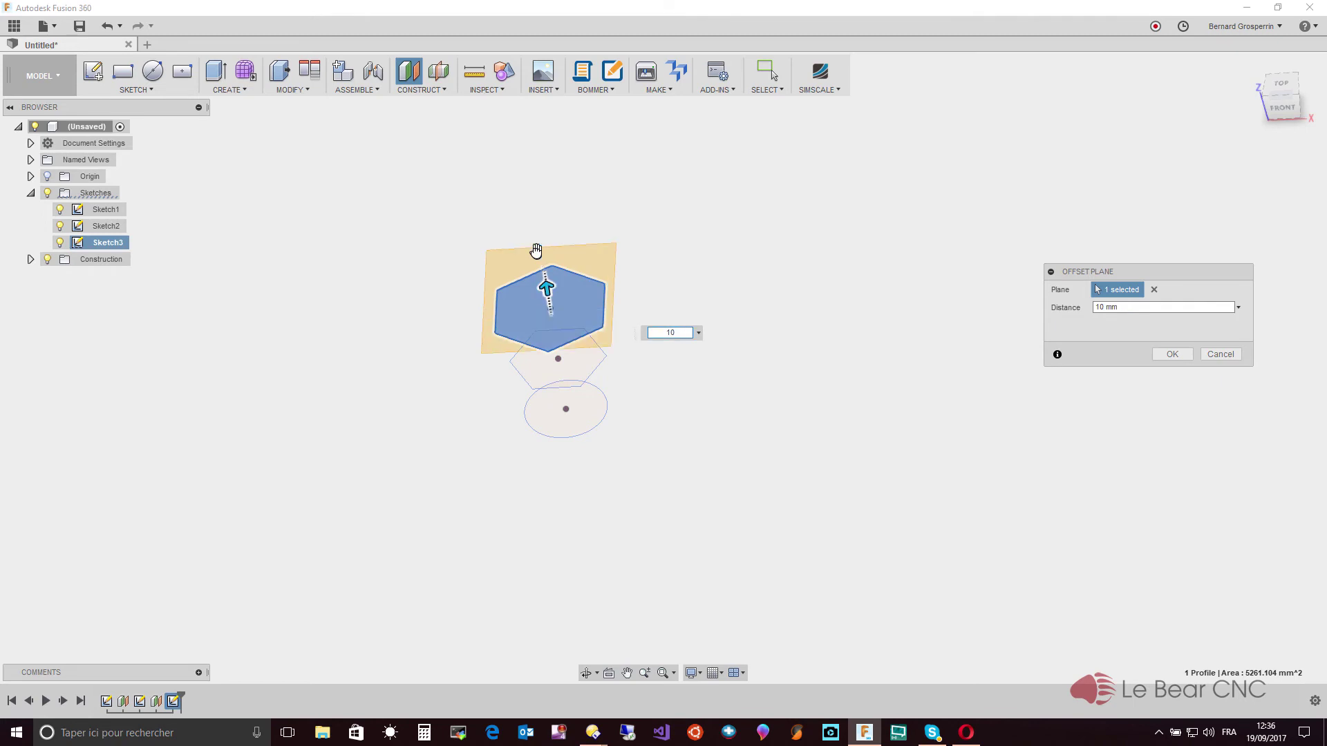
key(Return)
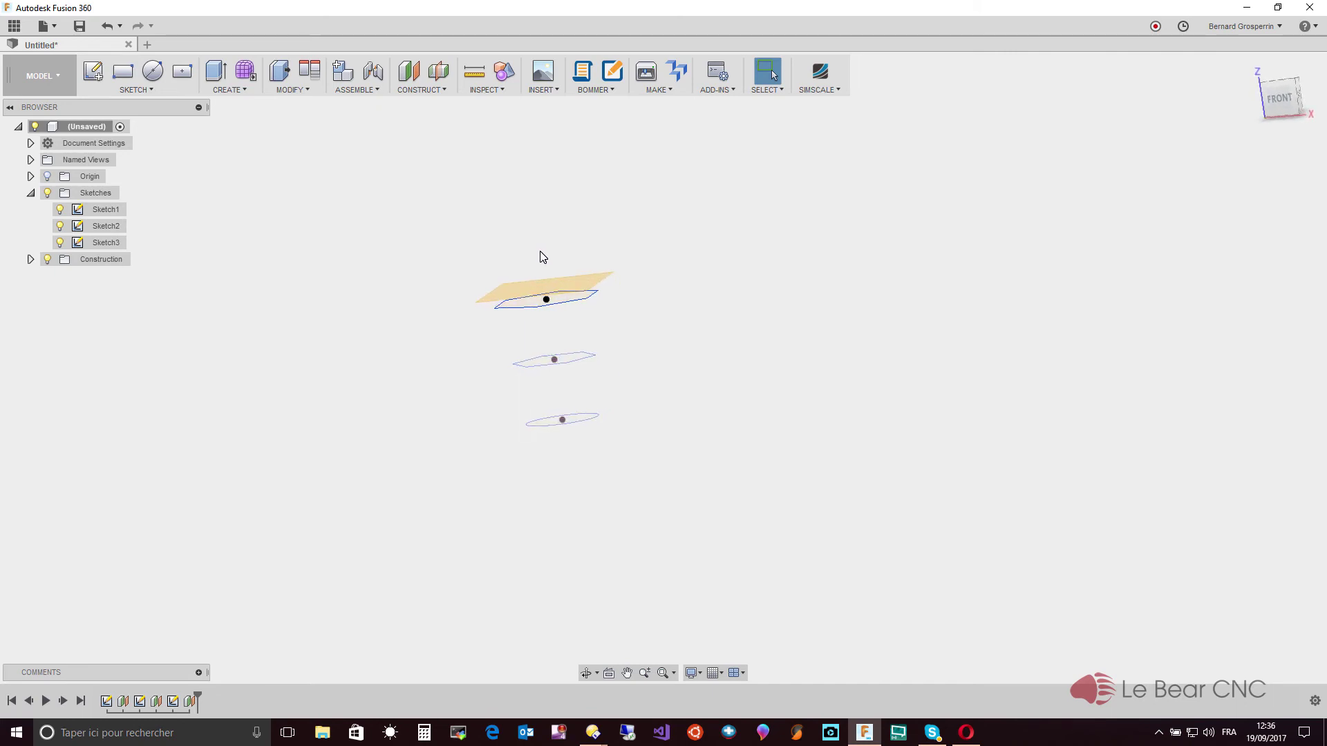
Step: Edit the newest offset plane and set its distance to 75 mm
click(186, 702)
right_click(187, 702)
click(231, 621)
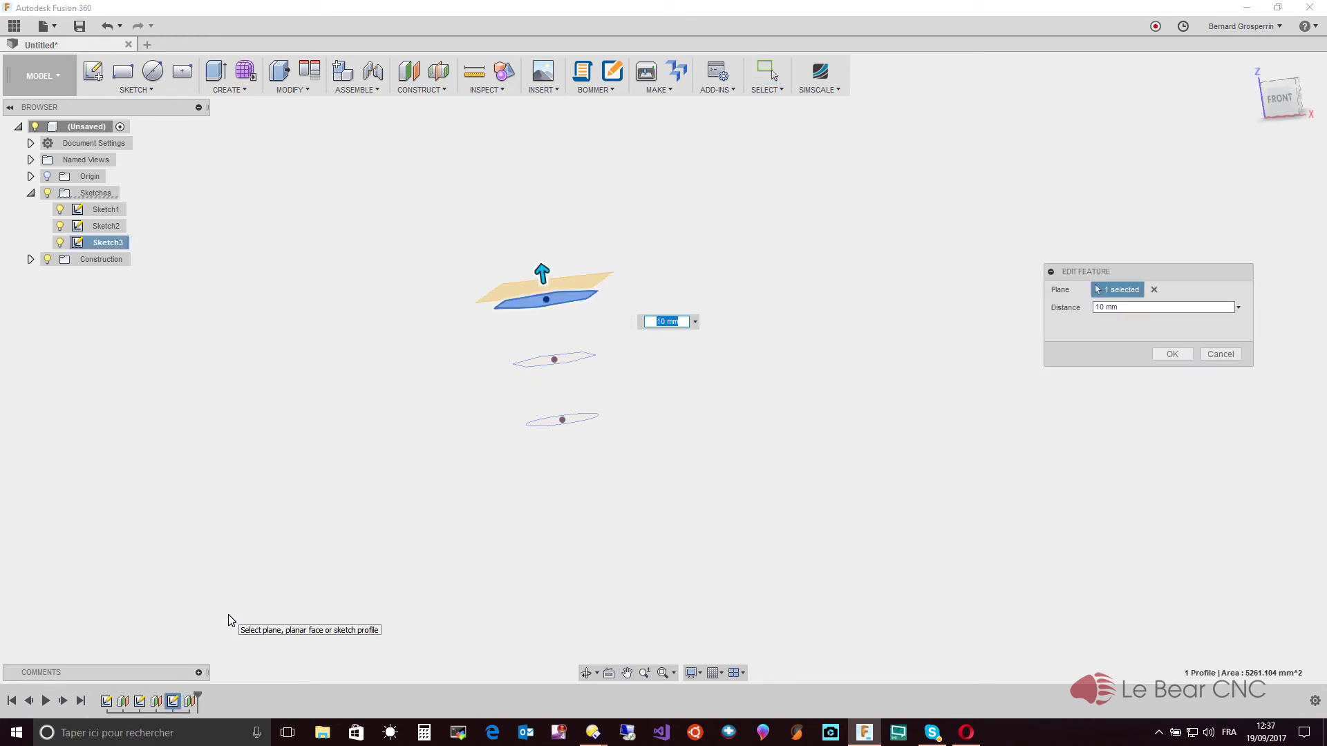
text(75)
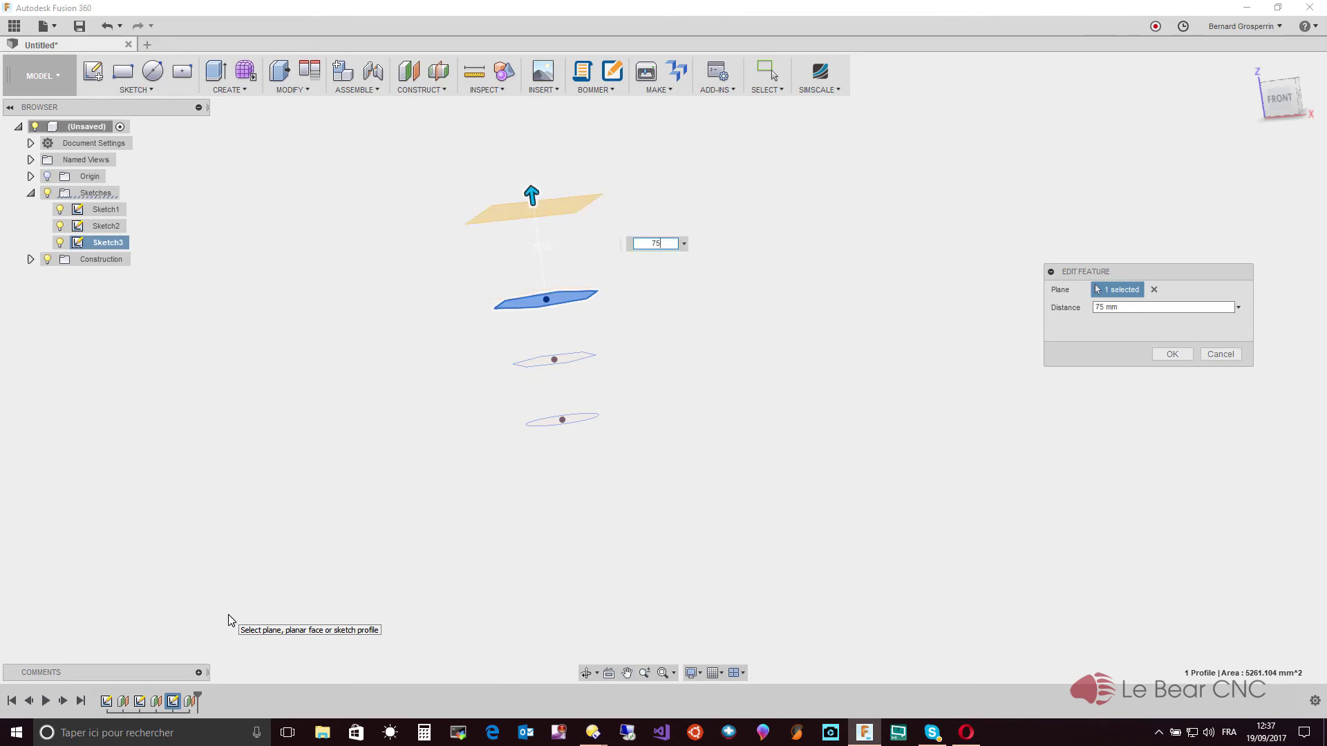
key(Return)
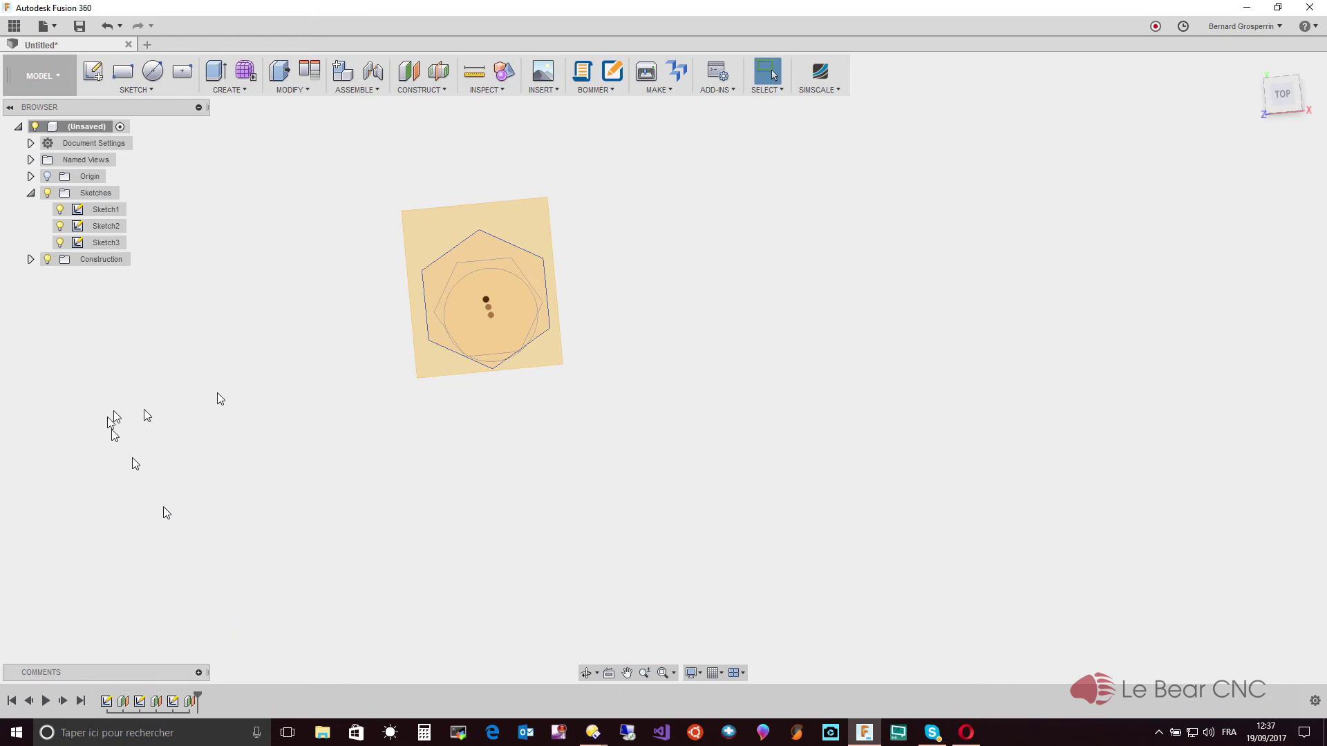
Step: Start a new sketch on the offset plane above the topmost hexagon
click(152, 91)
click(138, 104)
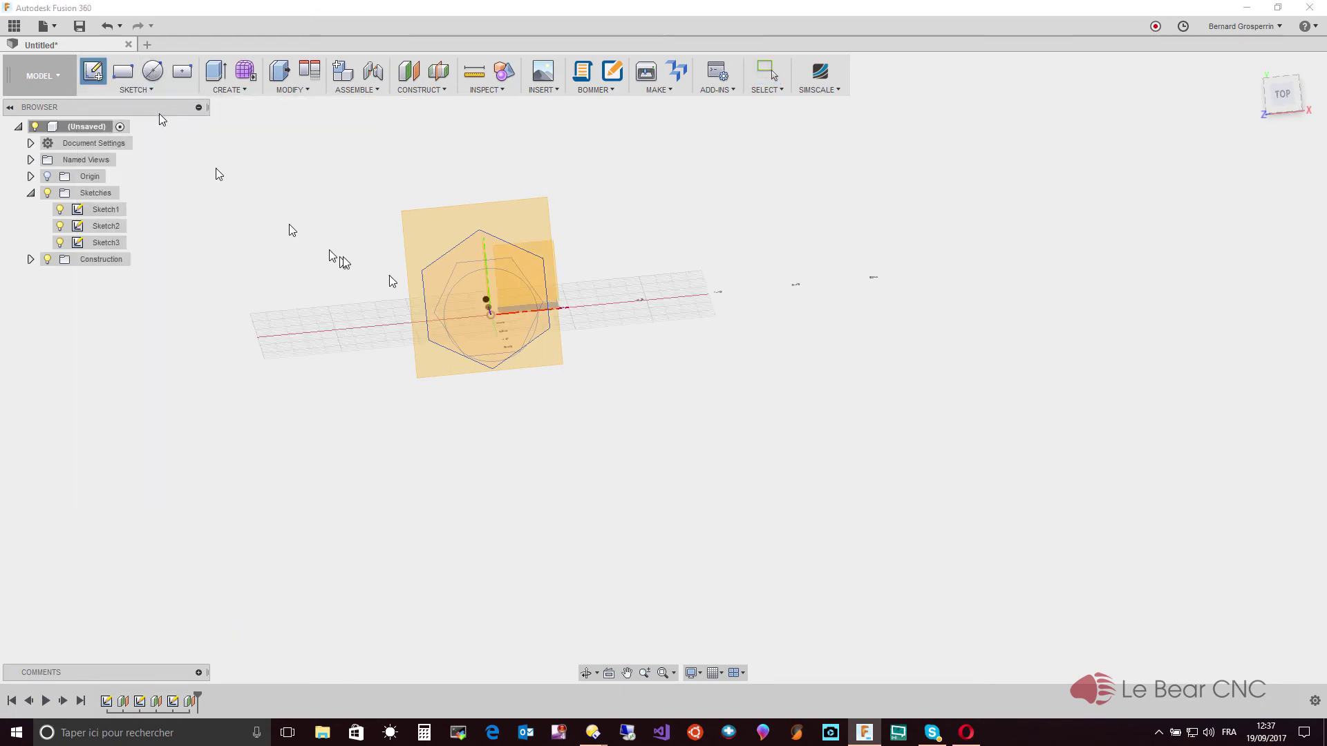
click(462, 256)
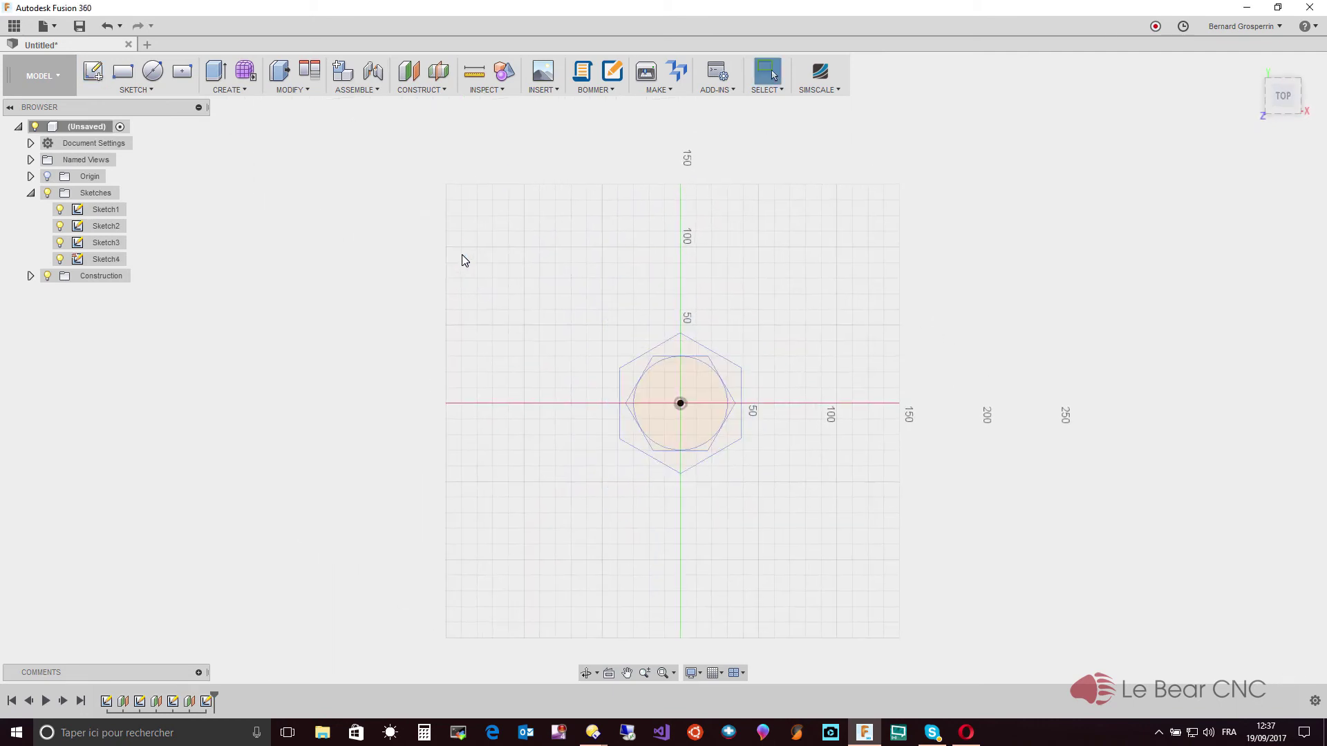
click(155, 81)
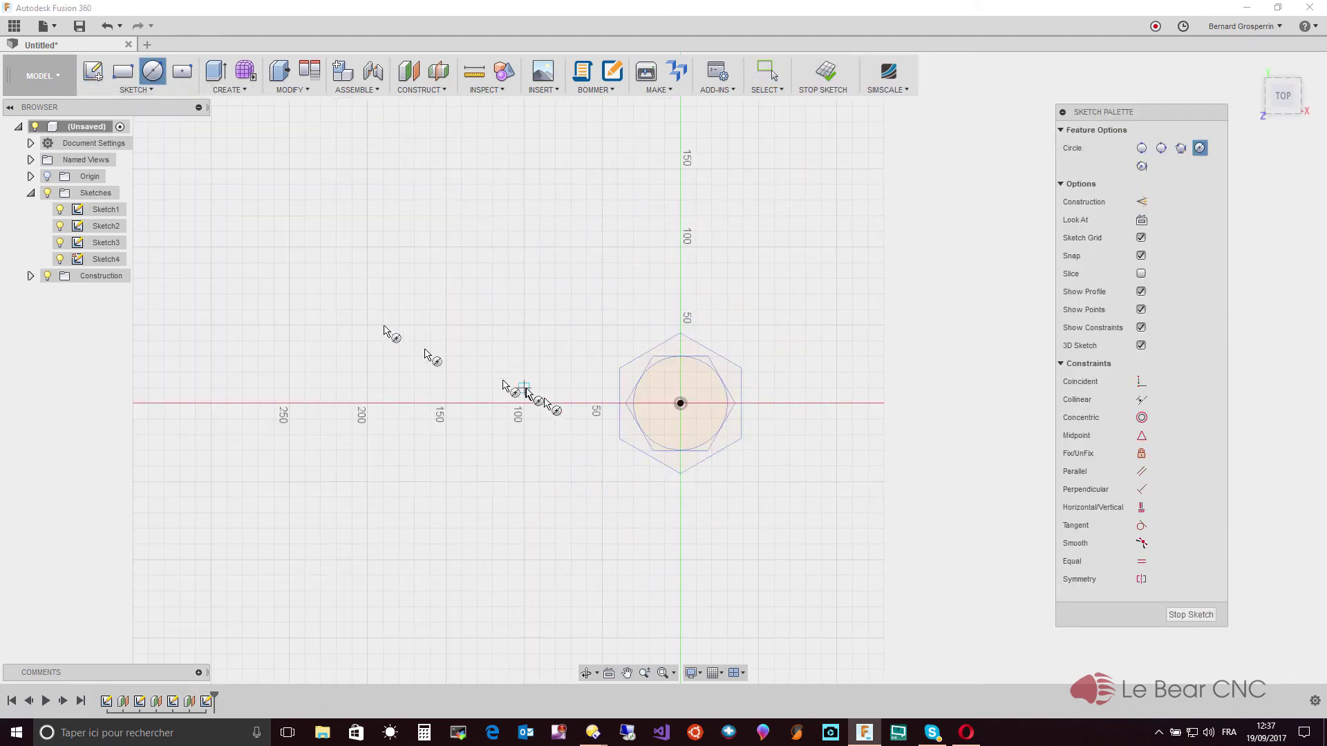
click(682, 405)
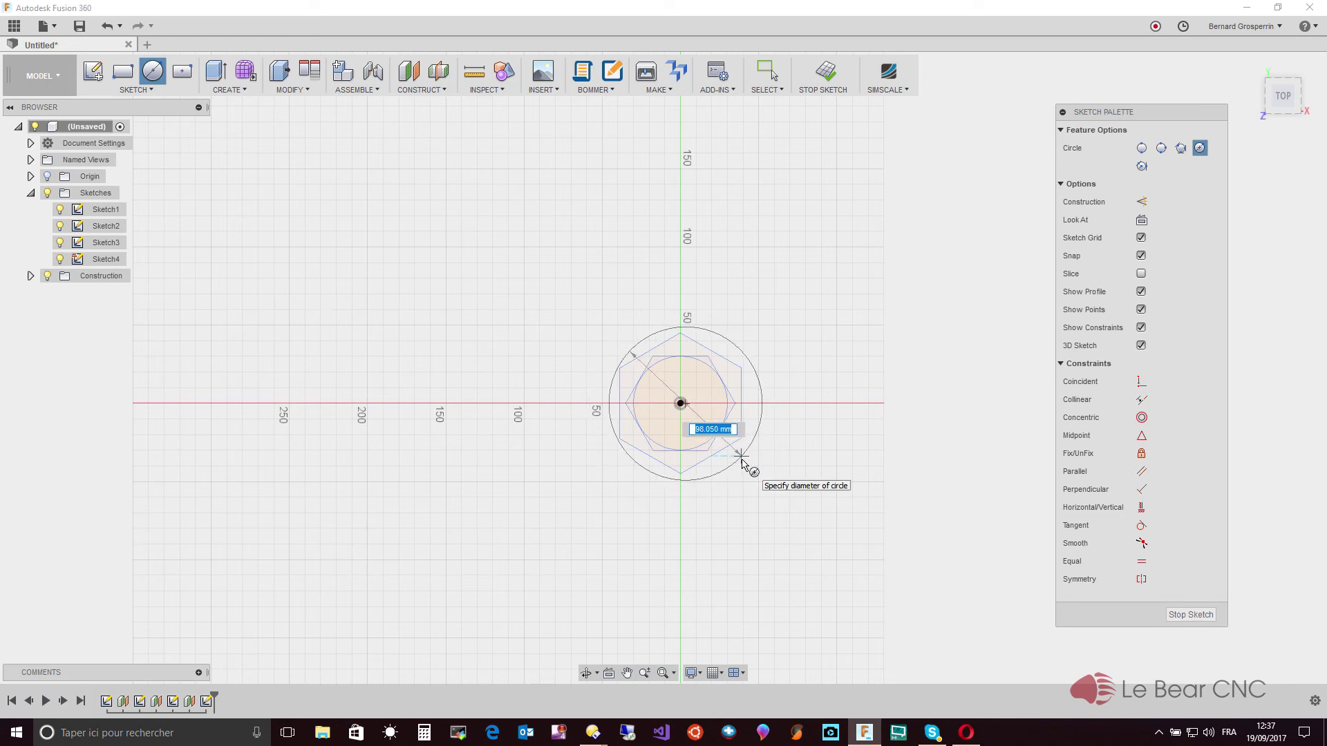
text(100)
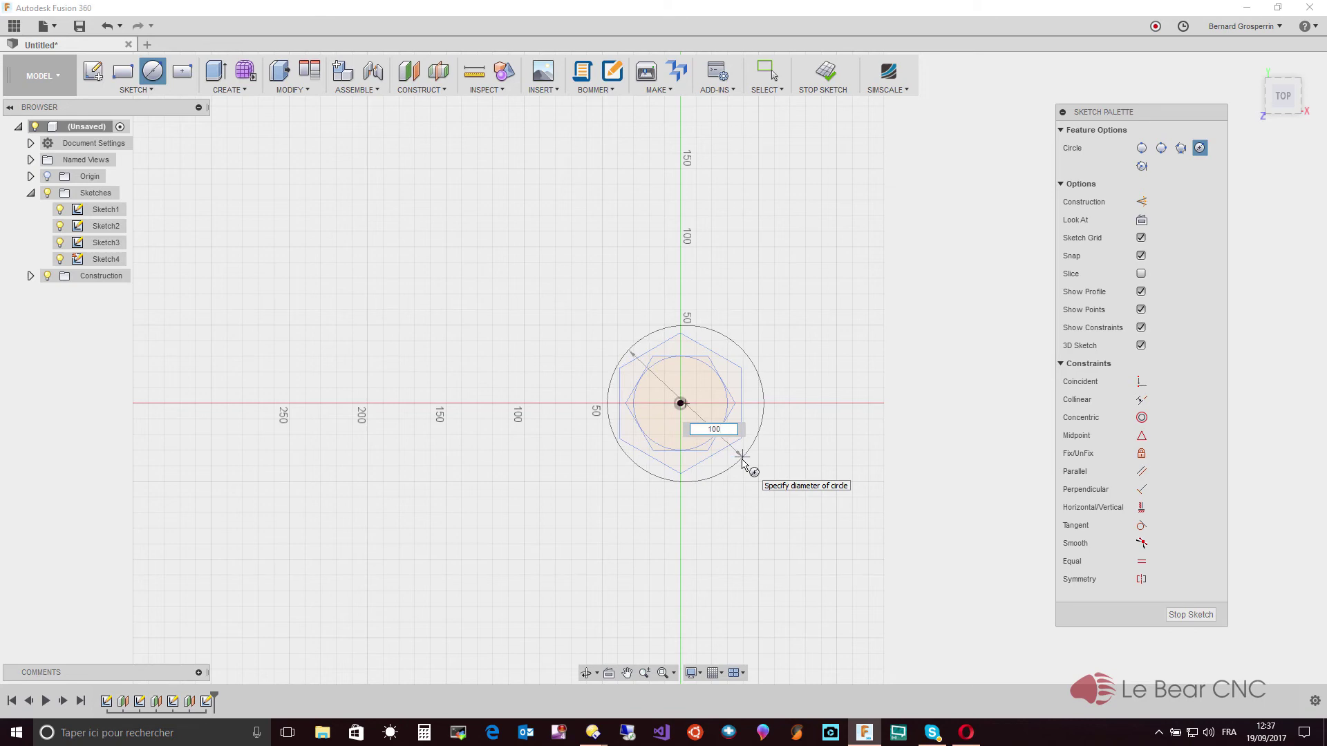
text(110)
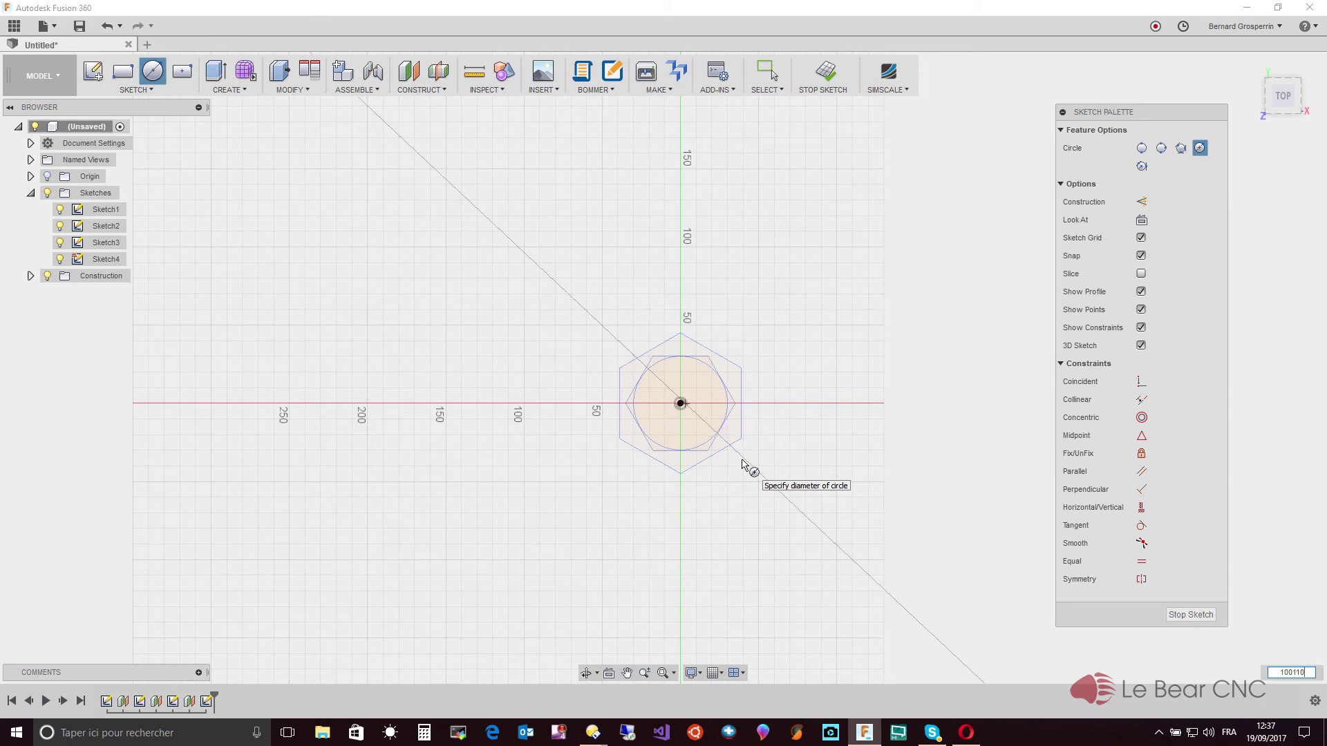
key(BackSpace)
key(BackSpace)
key(BackSpace)
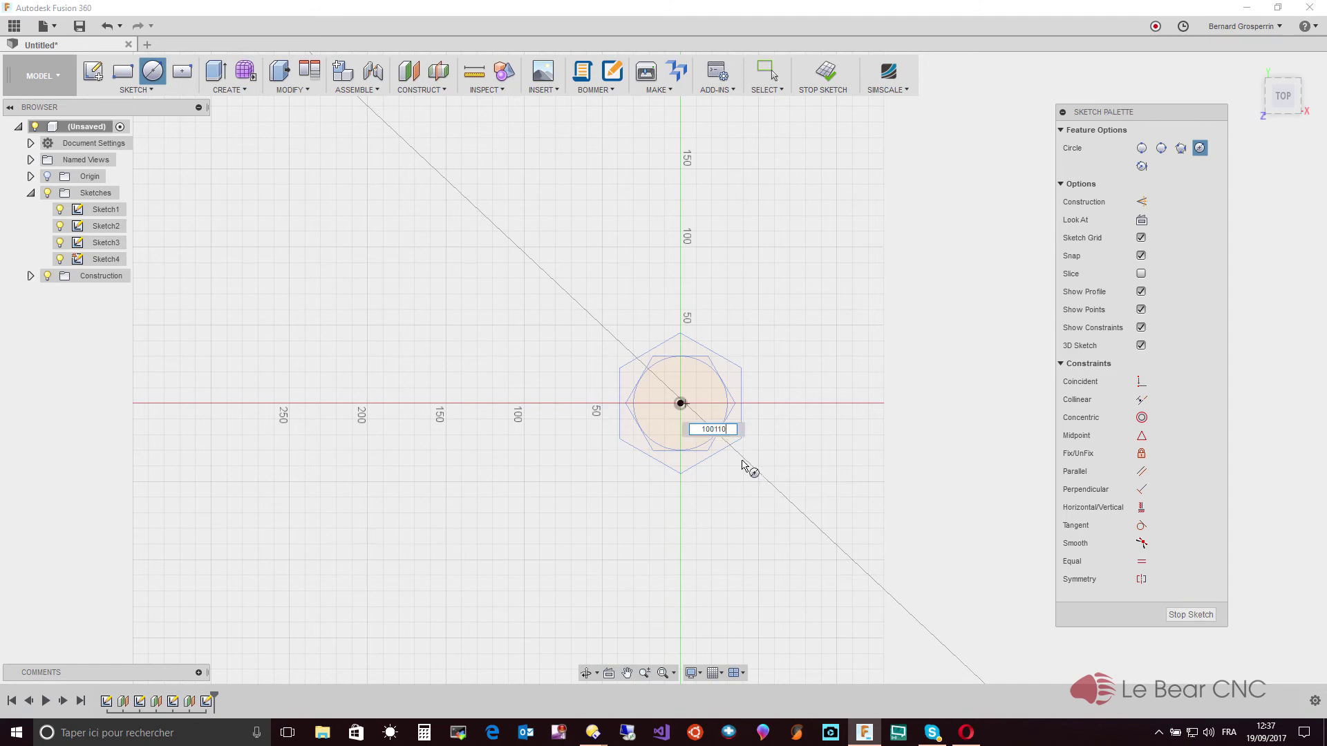
key(Escape)
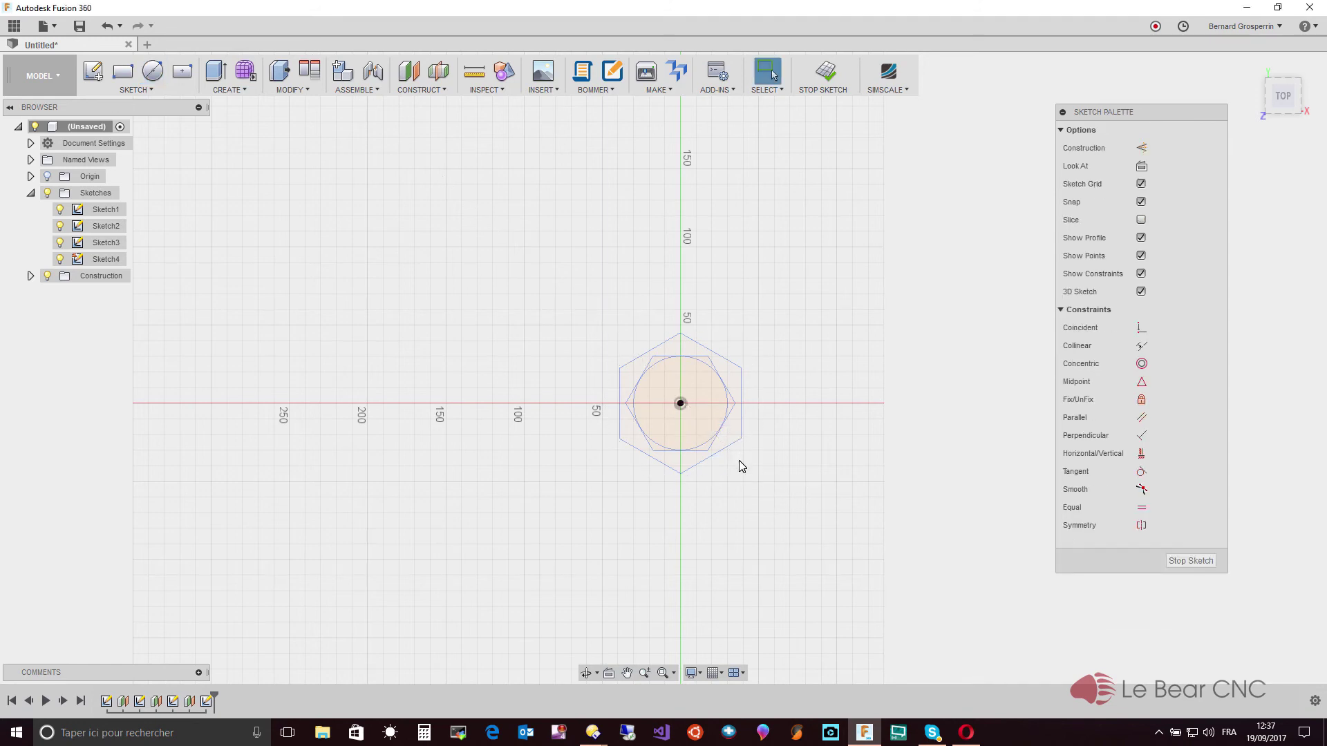
Step: Sketch a 130 mm diameter circle centred on the origin and finish the sketch
click(153, 69)
click(680, 403)
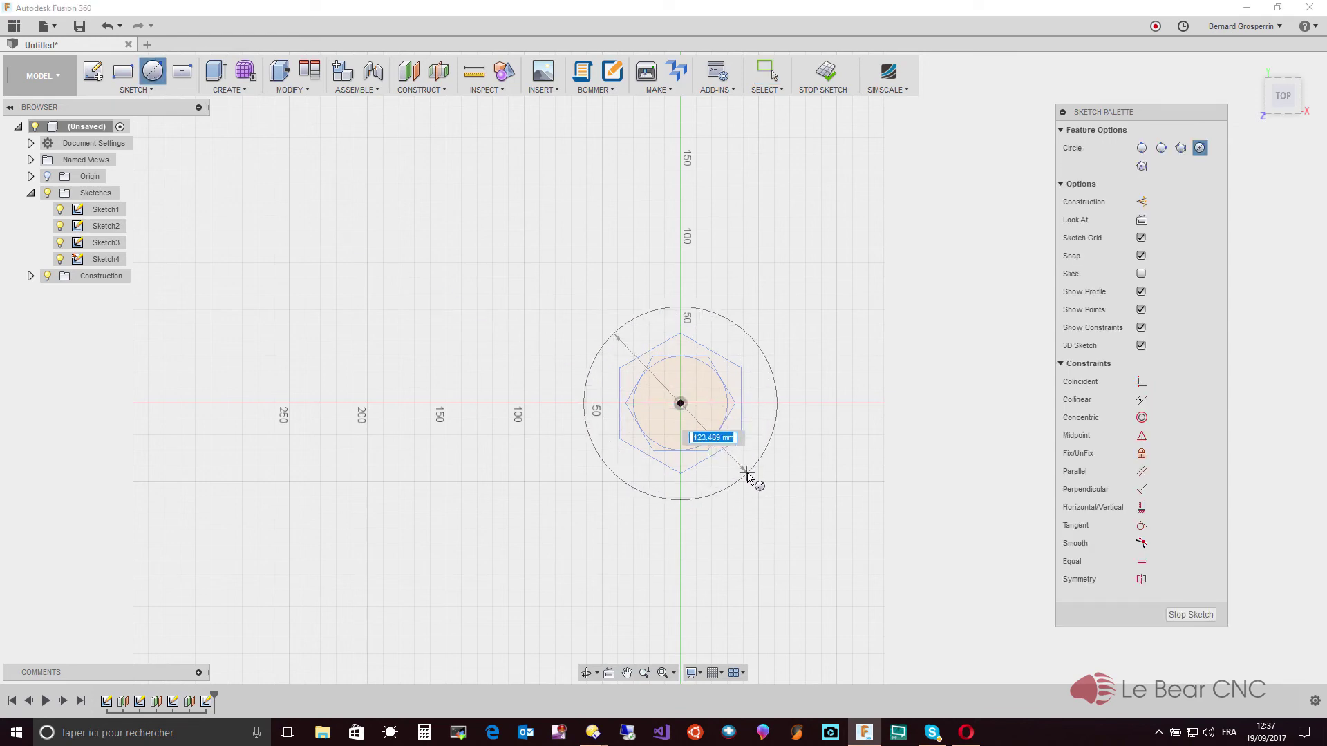
text(130)
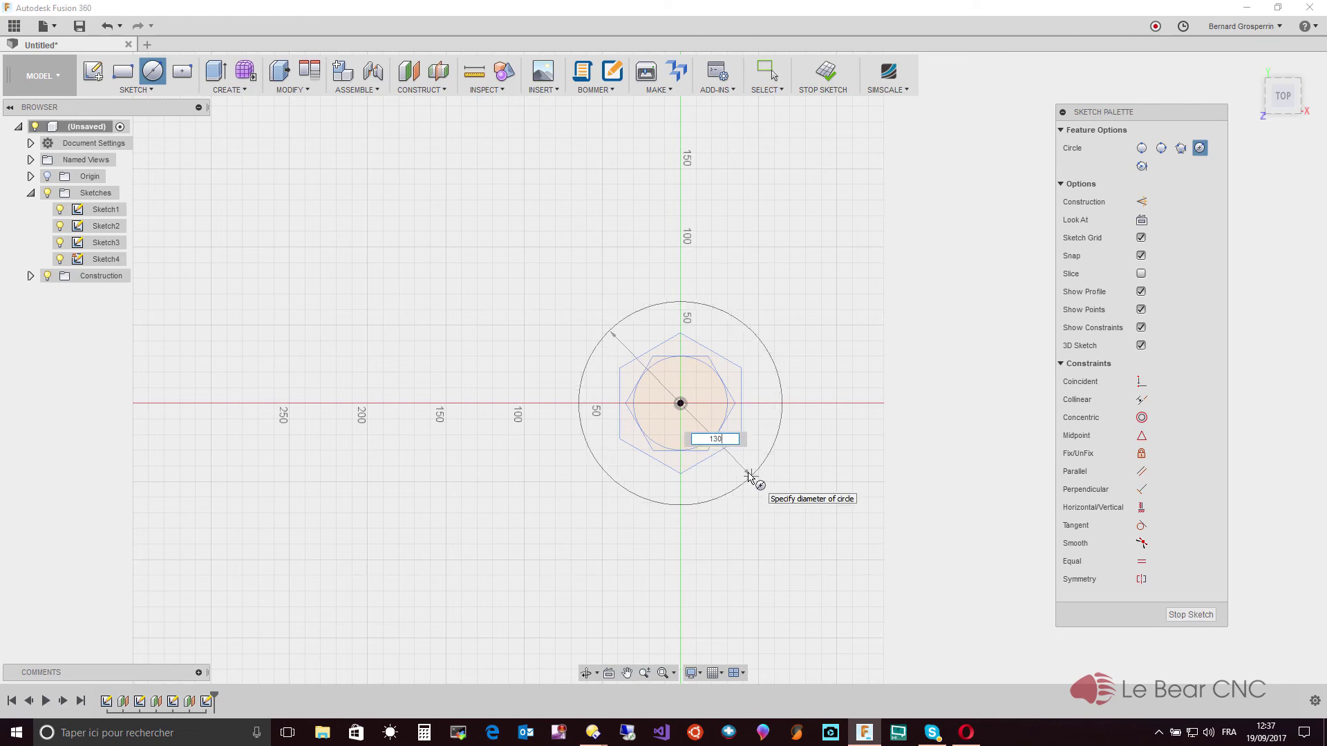
key(Tab)
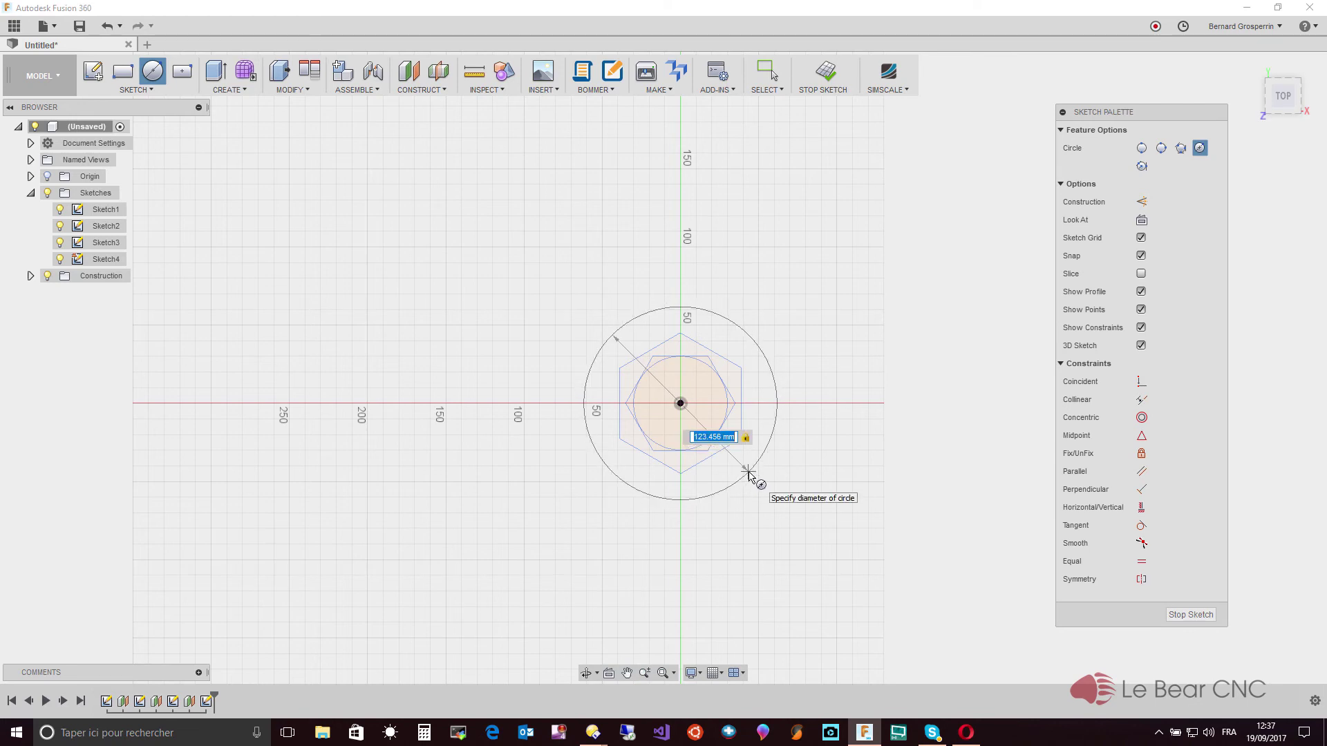
text(130)
key(Return)
key(Escape)
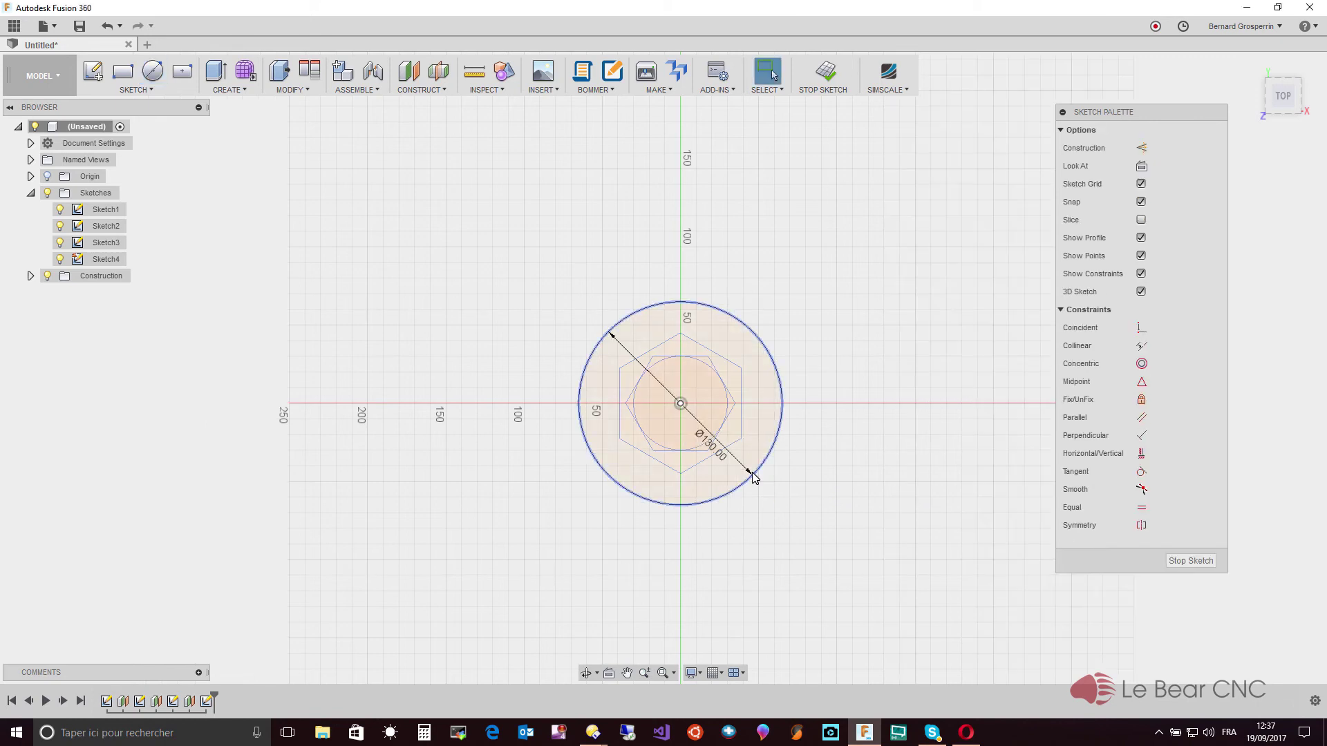
click(1191, 561)
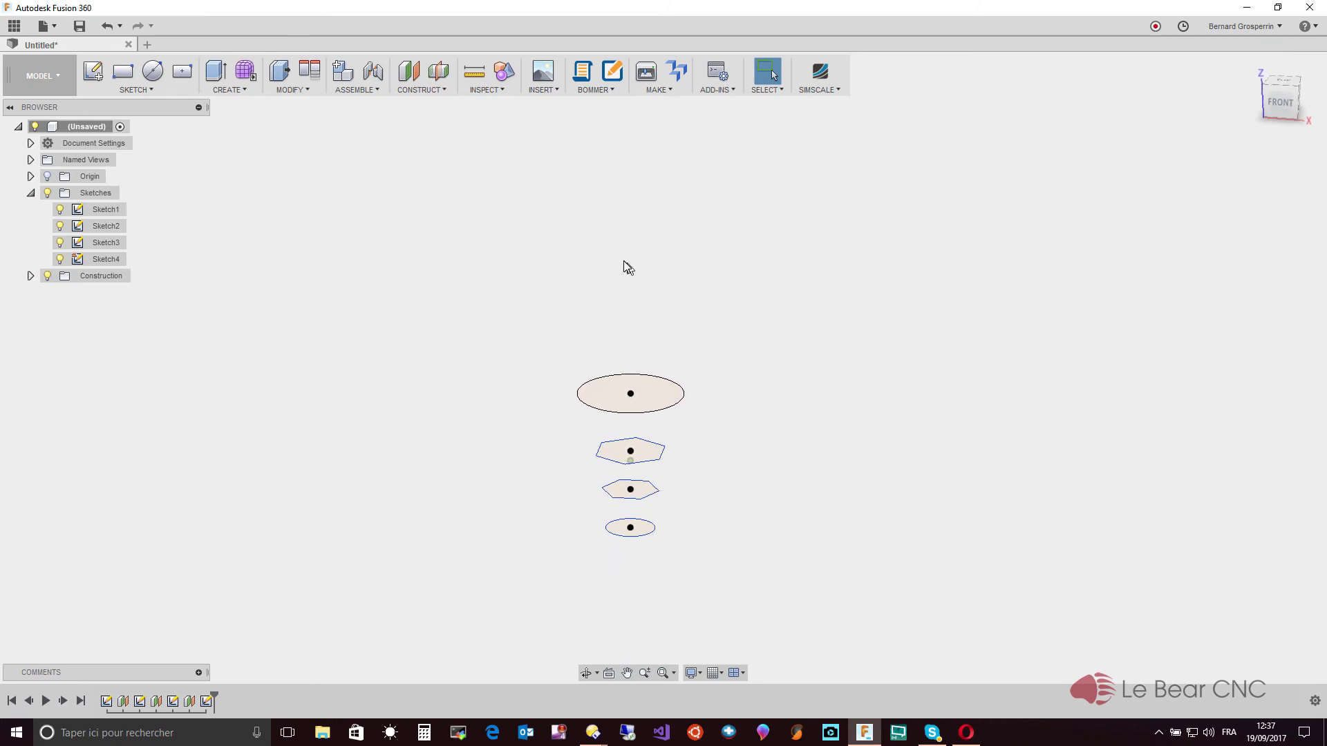
Step: Loft a new solid body through the four stacked profiles, from the lowest circle through both hexagons to the large upper circle
click(254, 91)
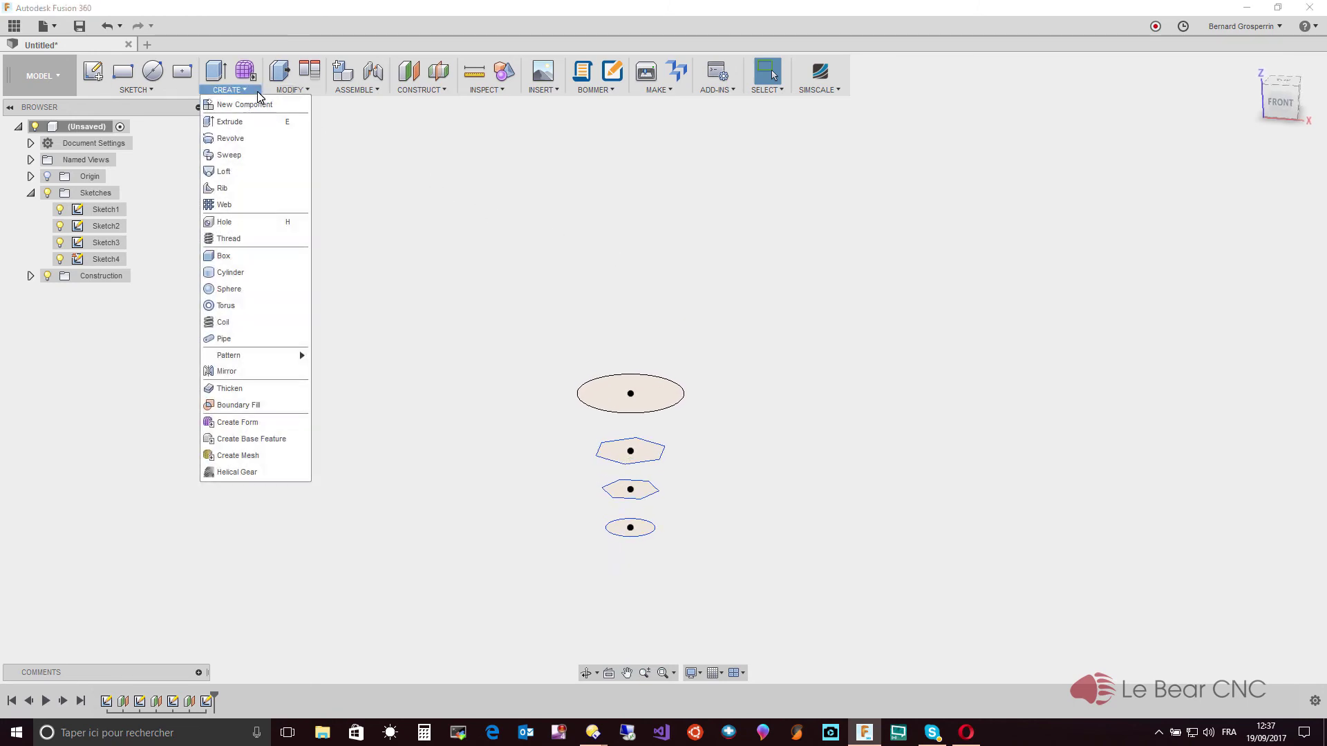
click(239, 173)
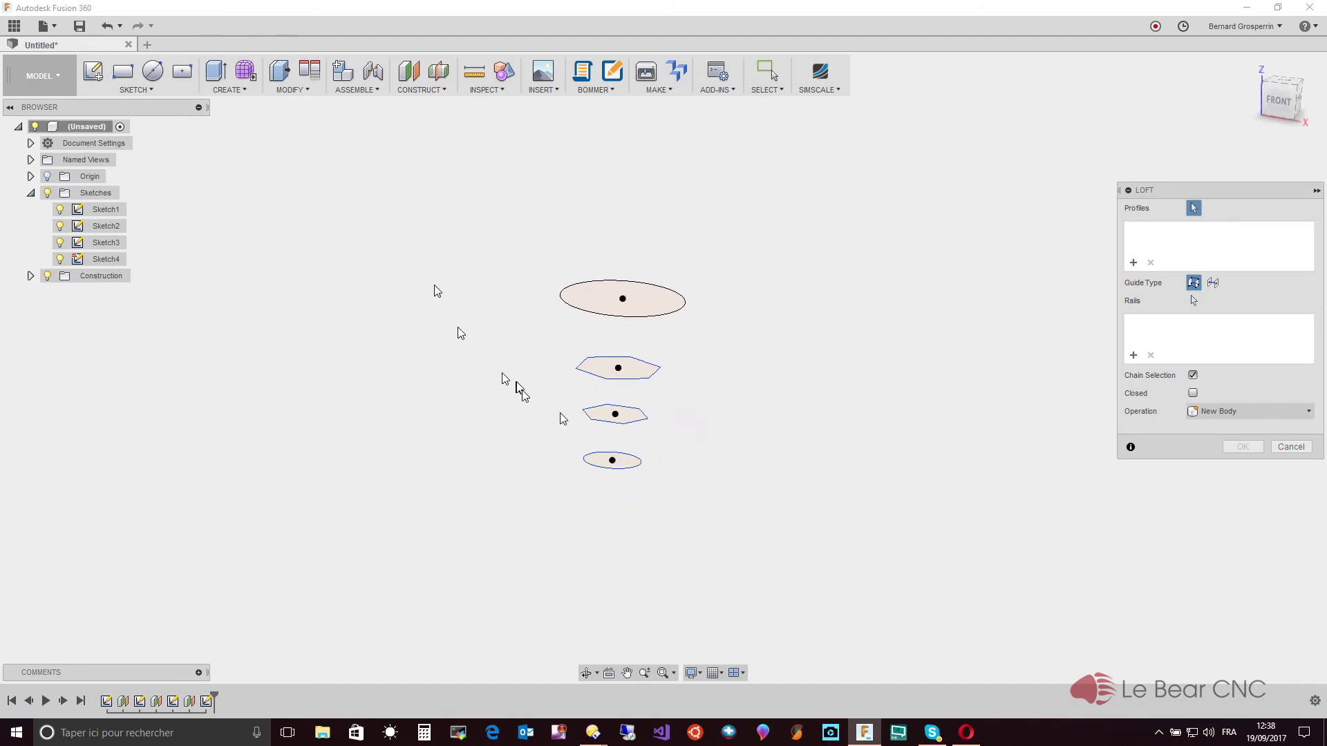
click(608, 461)
click(613, 417)
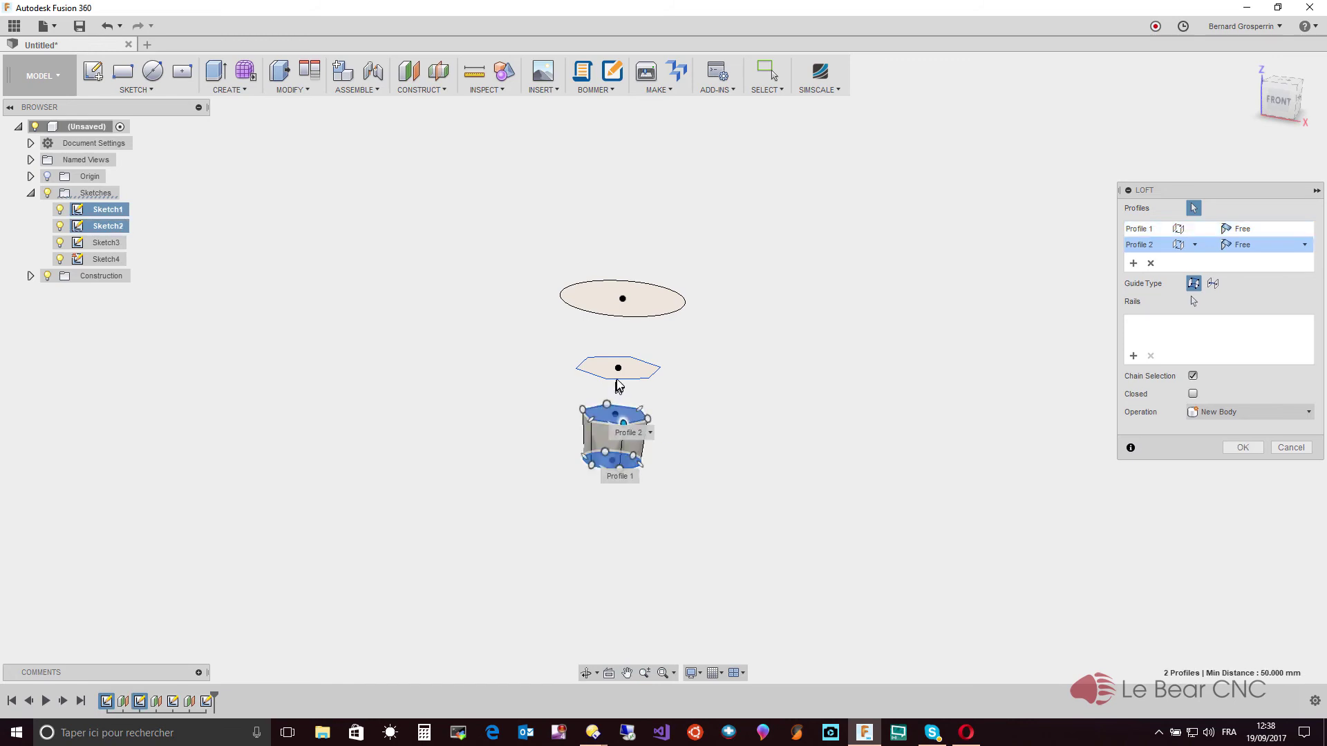
click(619, 380)
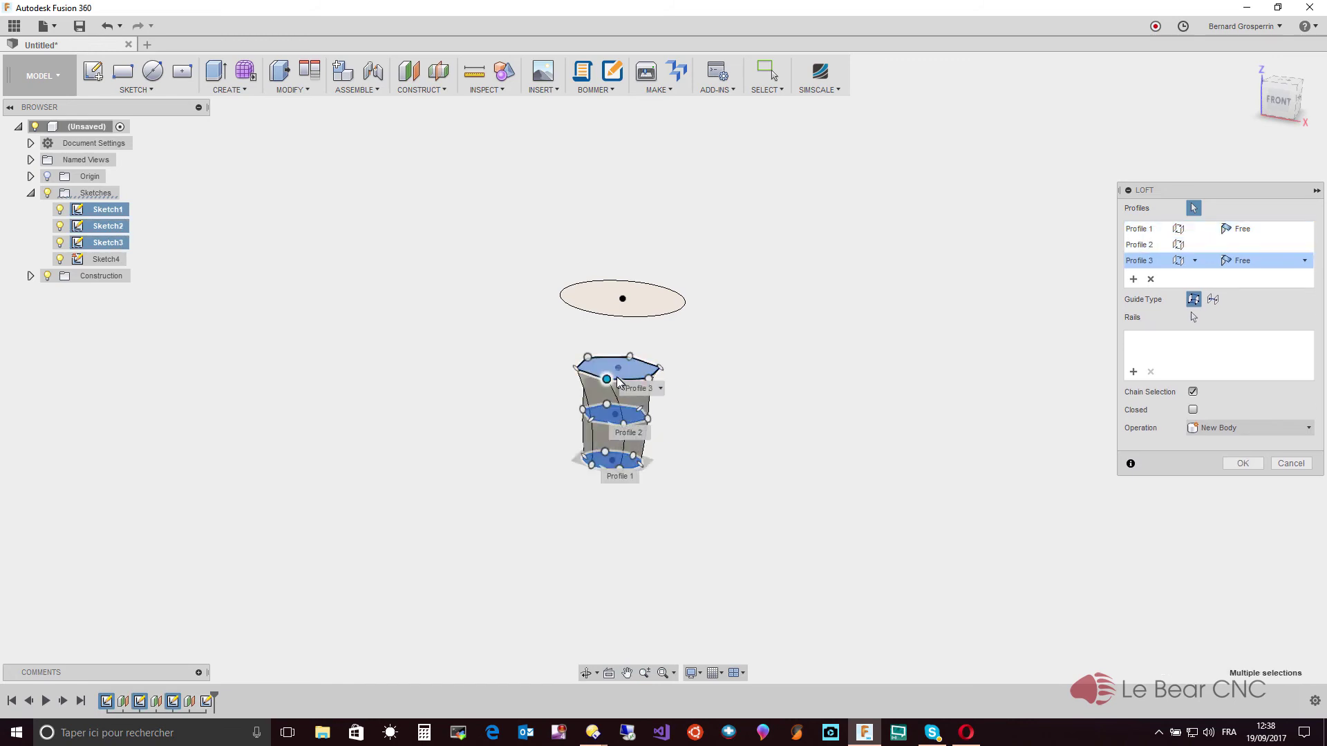
click(634, 320)
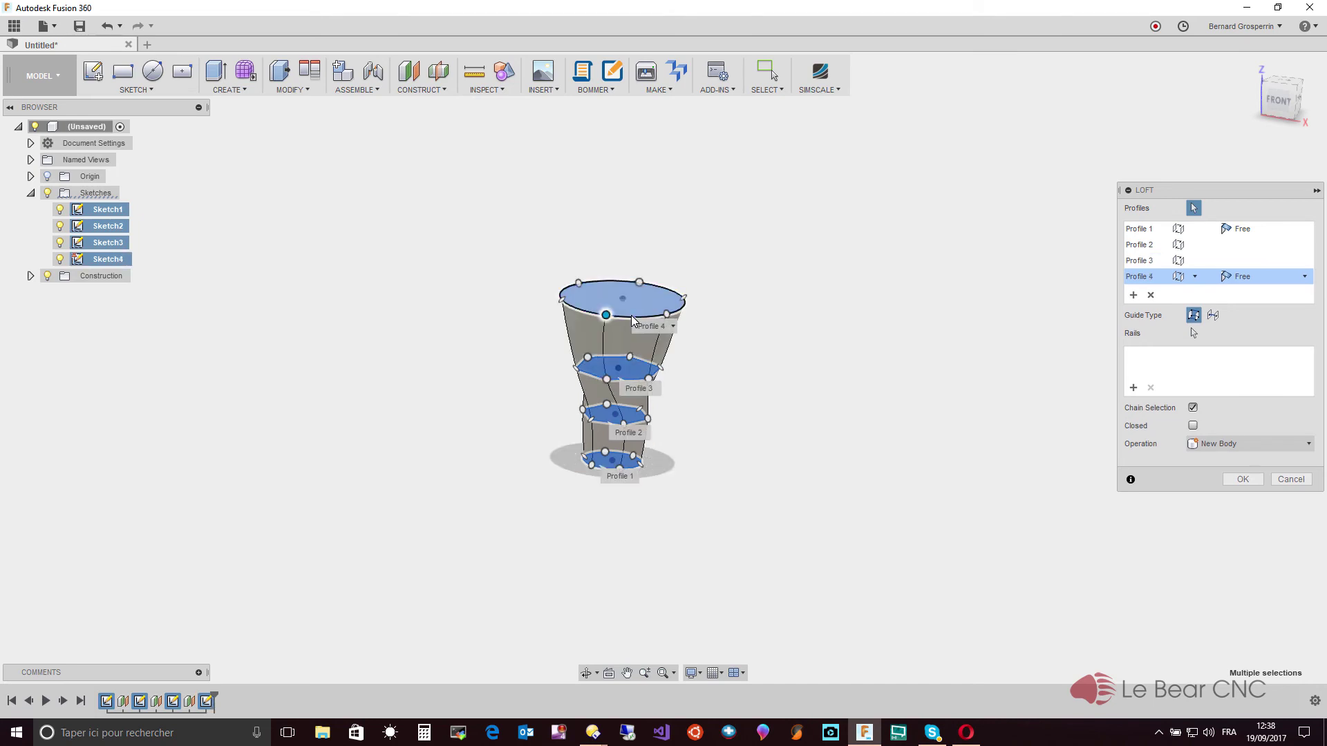
click(1242, 479)
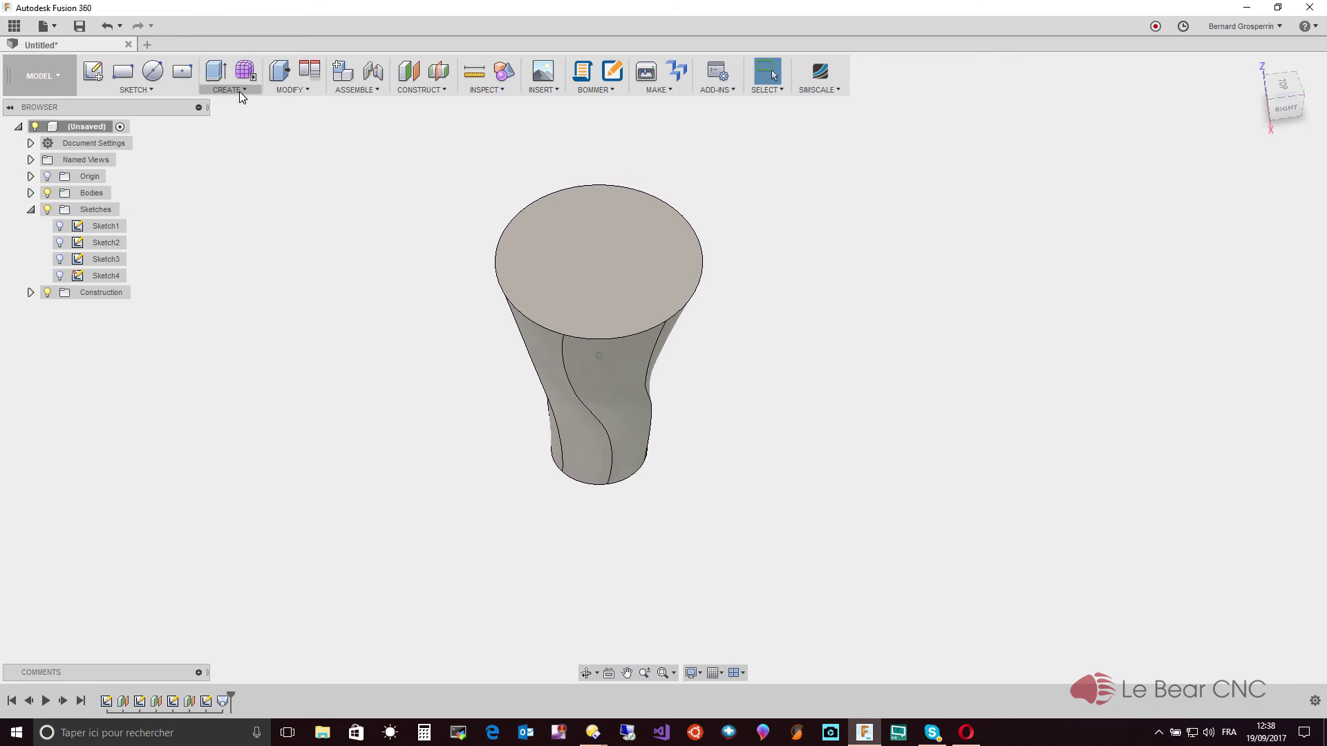
Step: Shell the lofted body with its large circular upper face open, using a 3 mm inside thickness
click(292, 88)
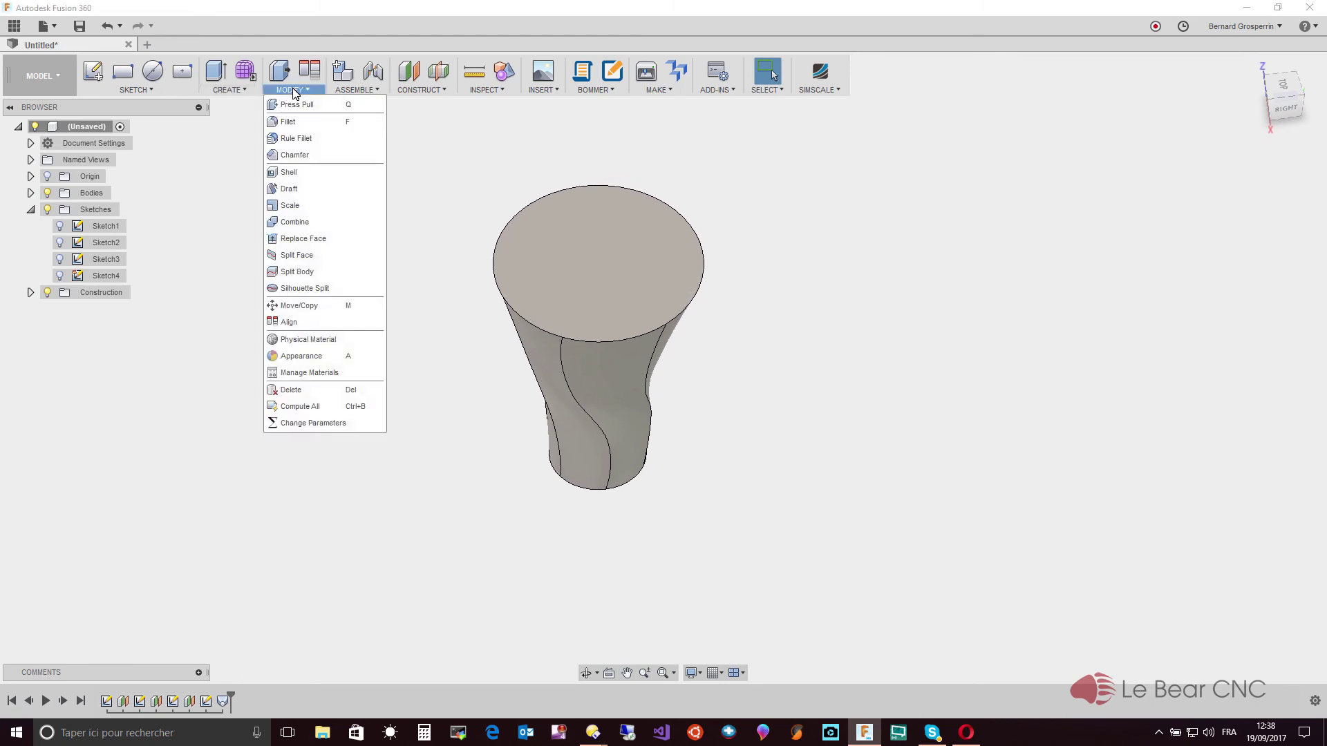
click(291, 175)
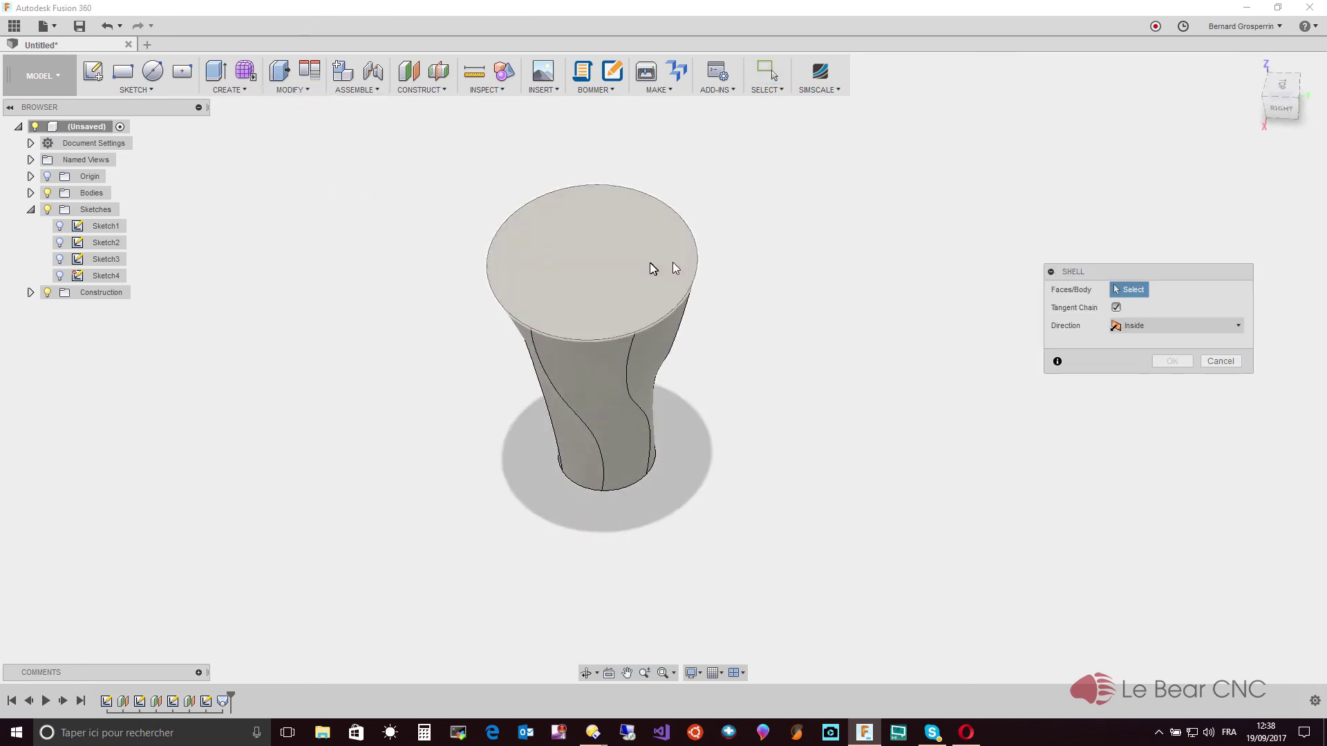
click(621, 270)
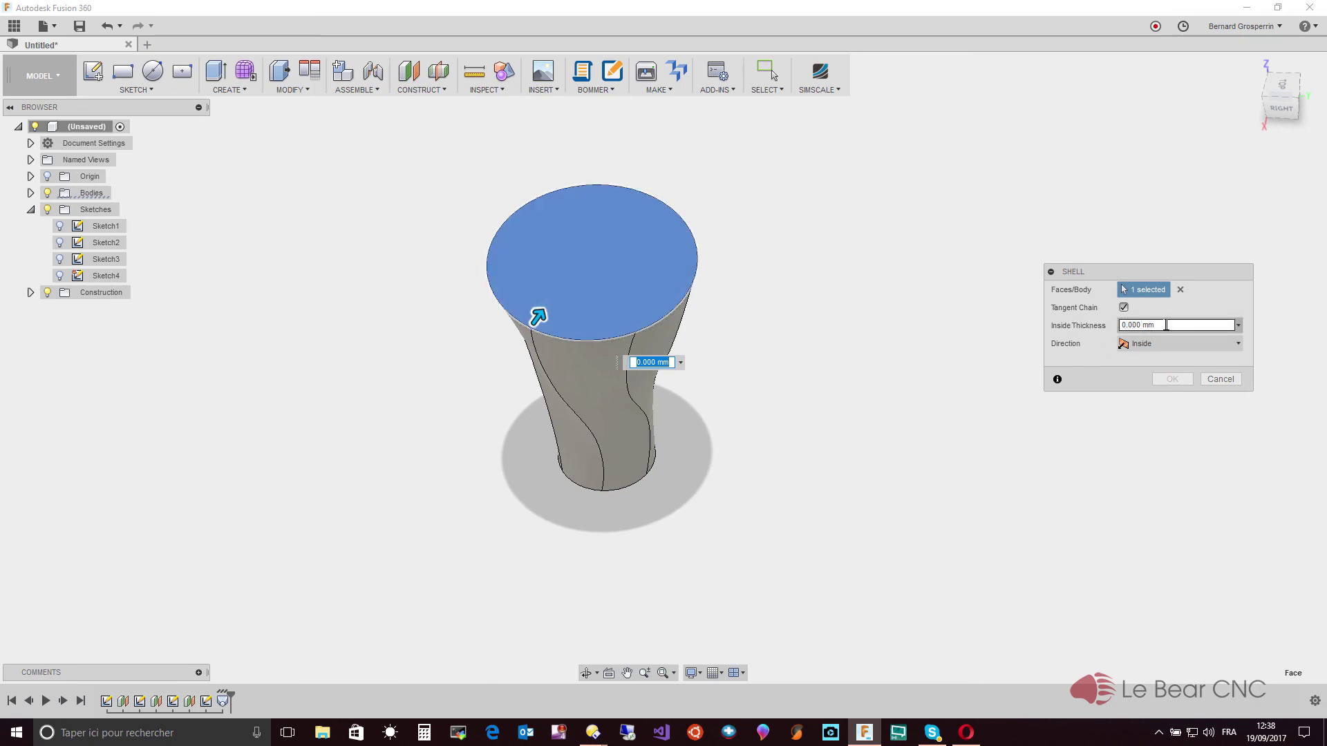
drag(1149, 325, 1097, 331)
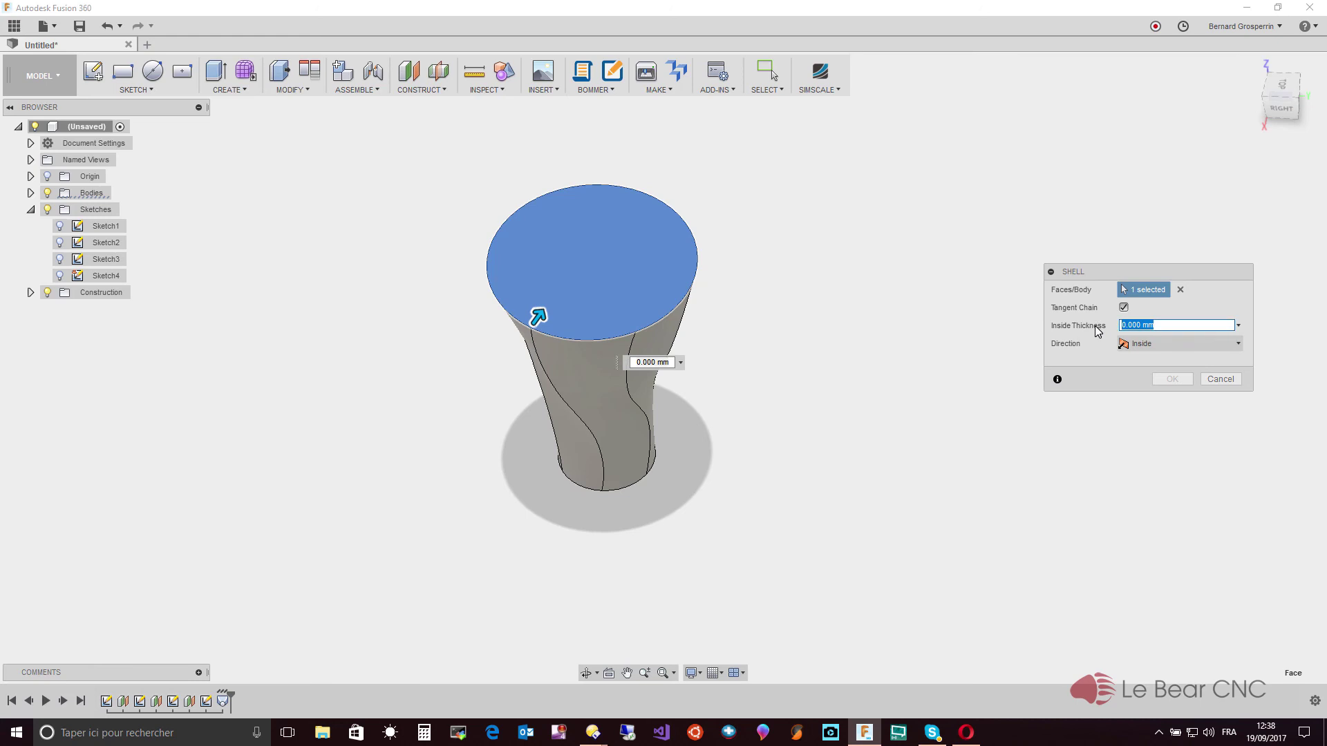
text(3)
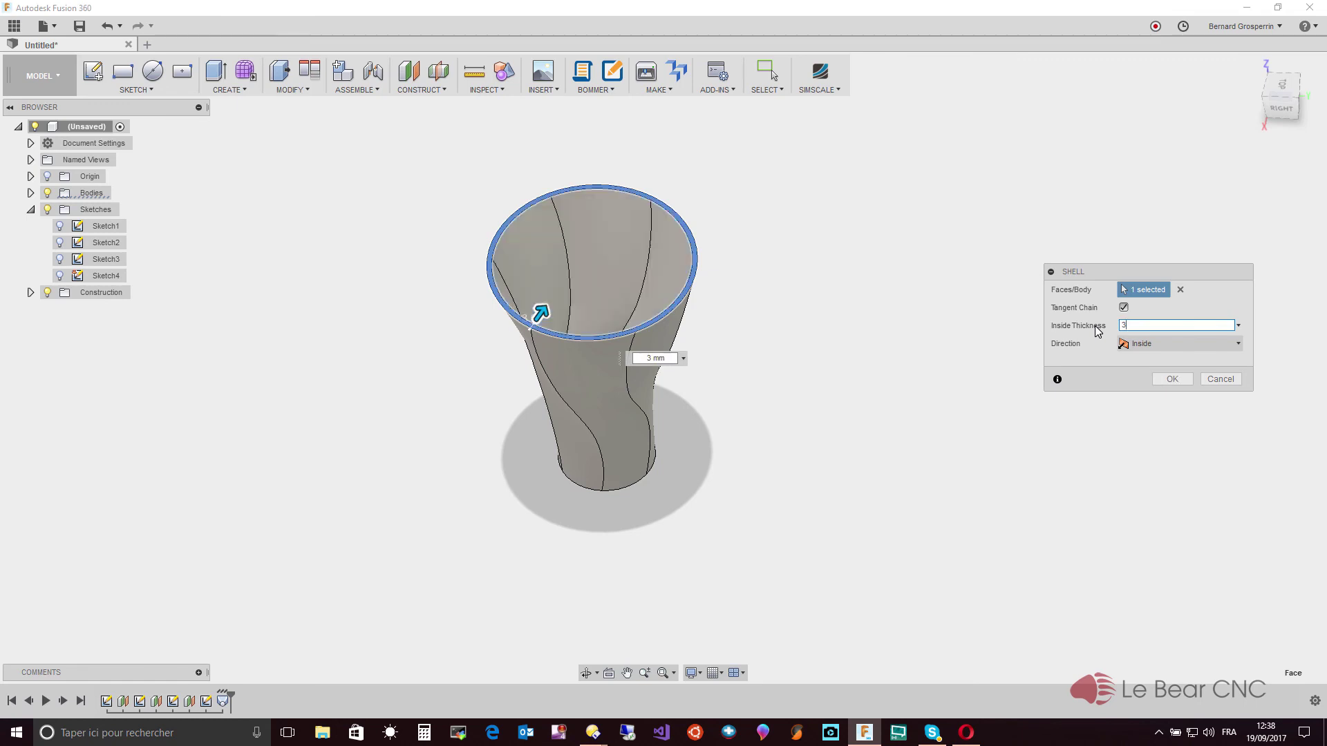
key(Return)
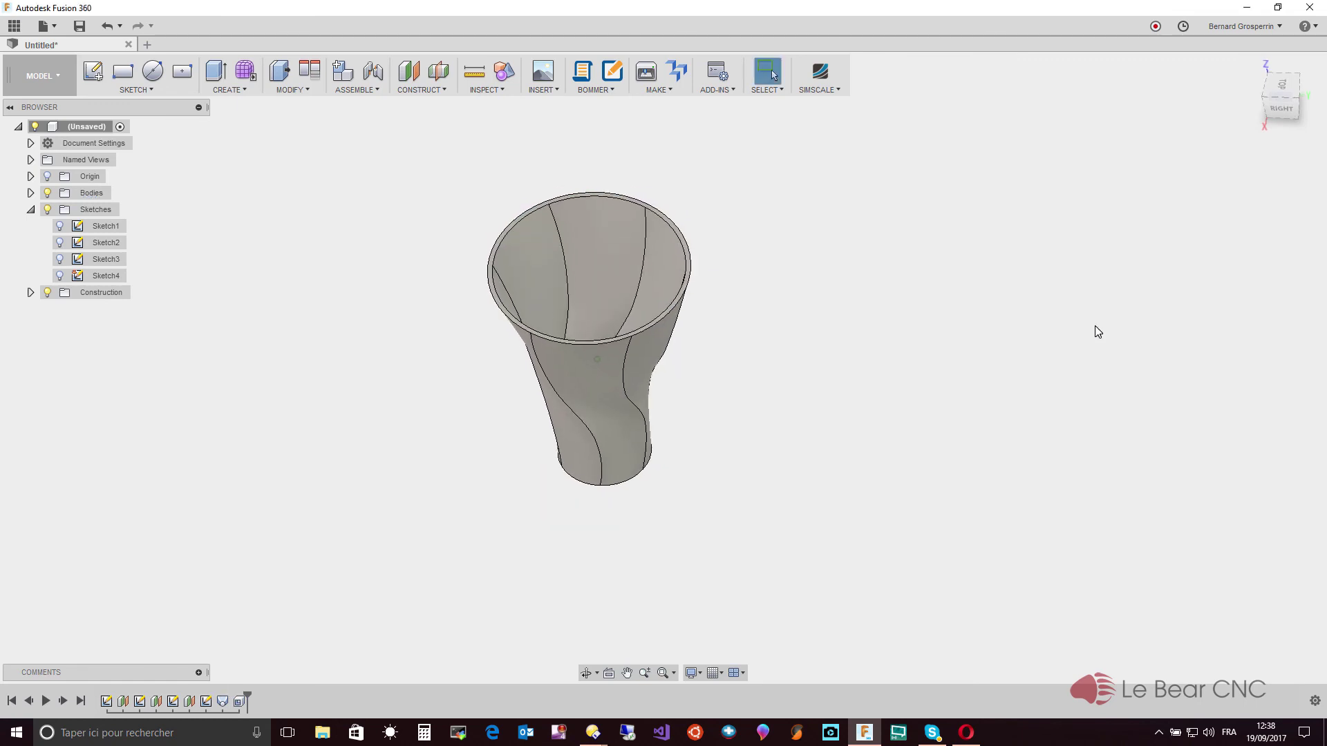